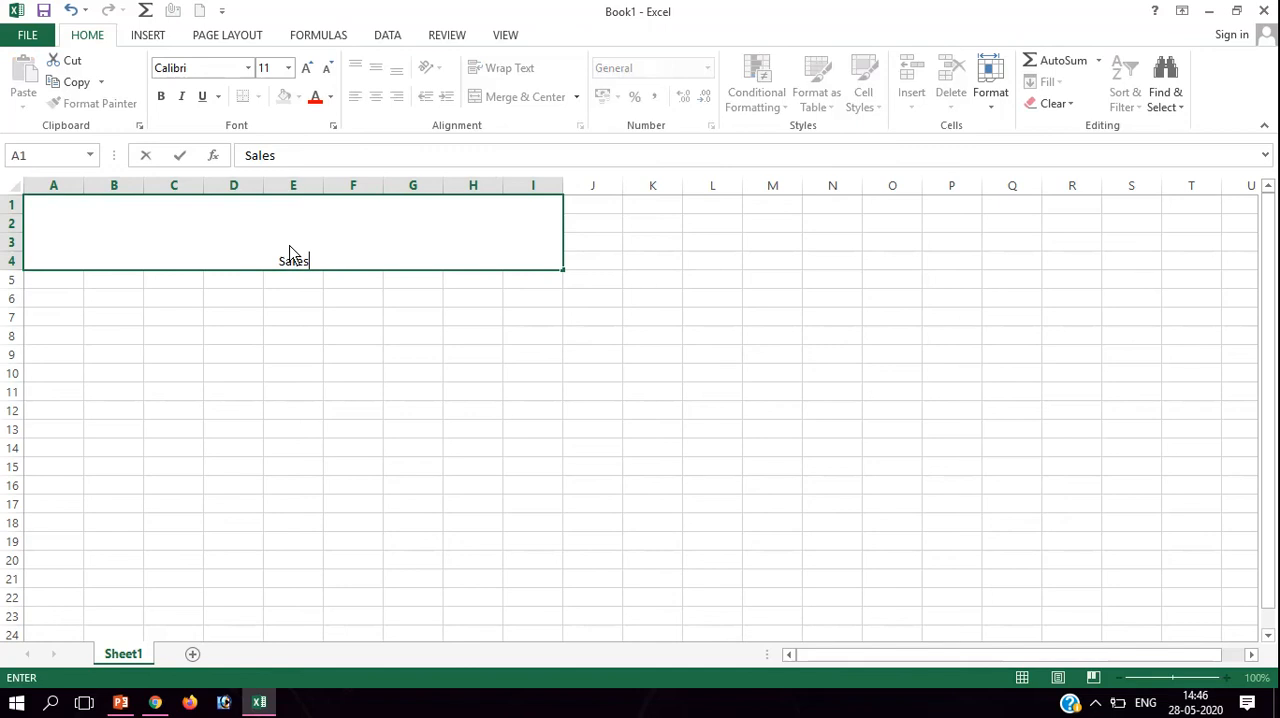
Complete the title "Sales Reports" in the merged range A1:I4 and align it vertically to the middle.
text(orts)
click(360, 352)
click(332, 262)
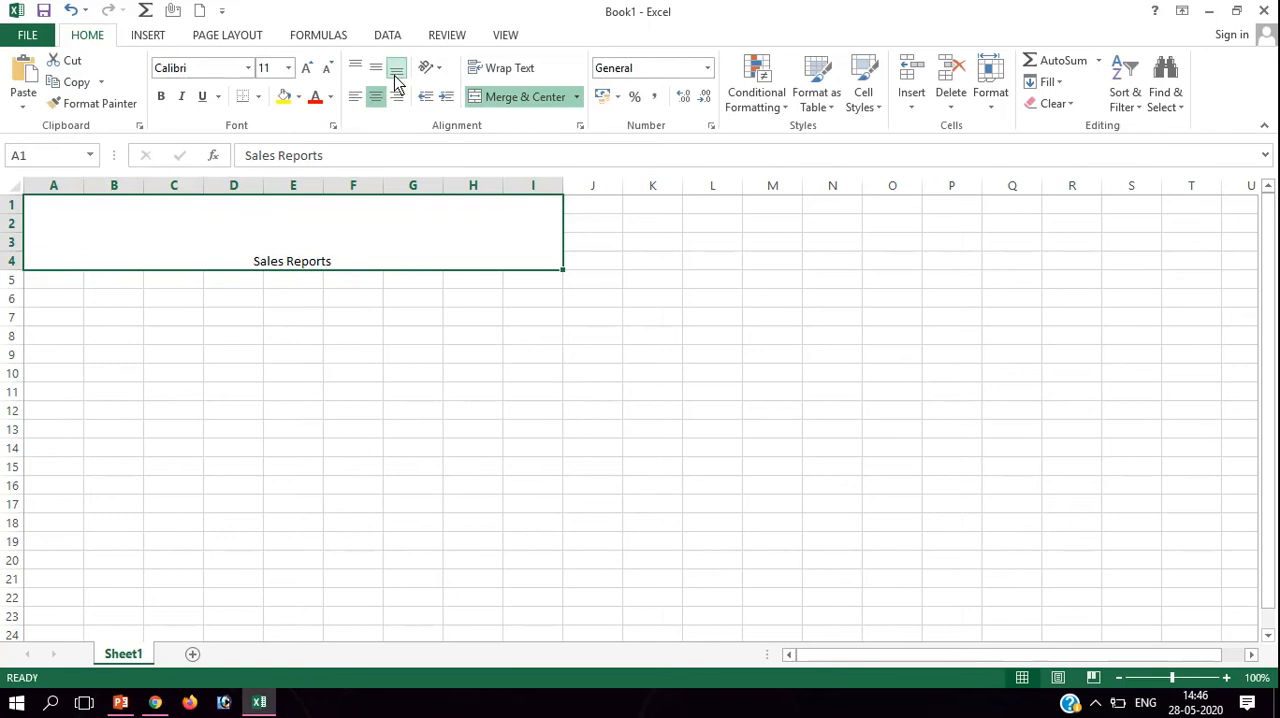
click(356, 68)
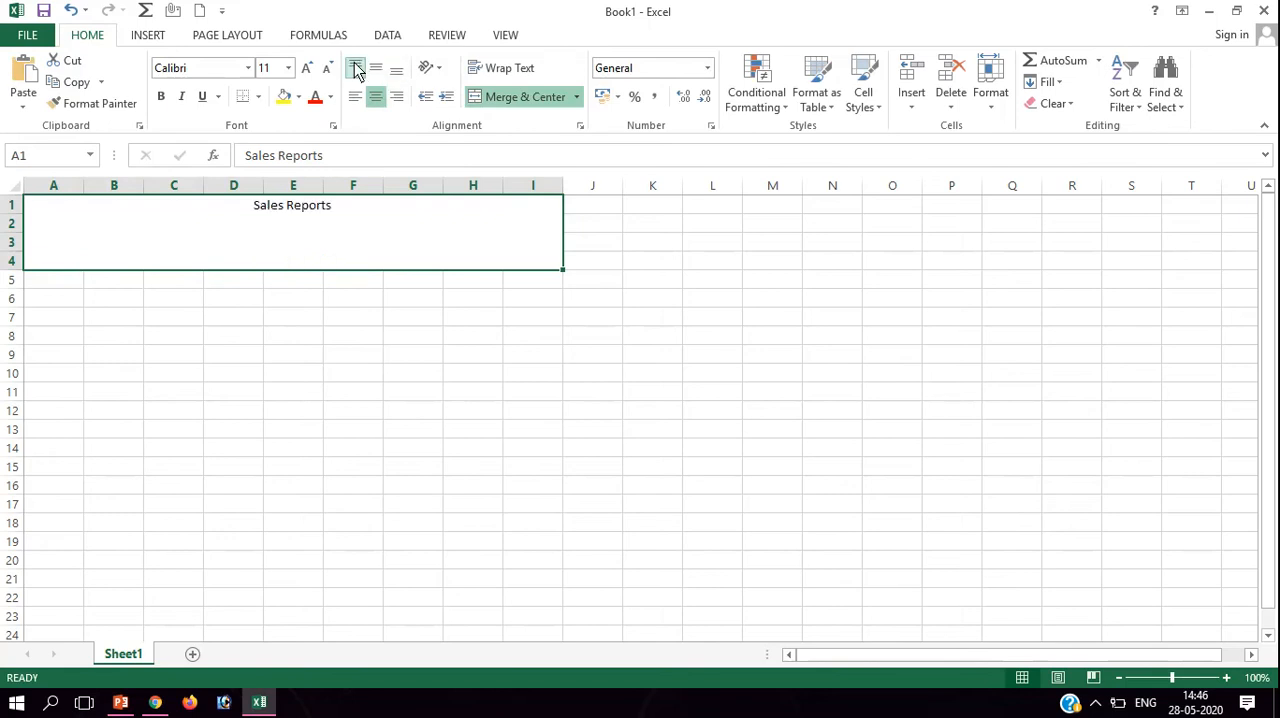
click(377, 70)
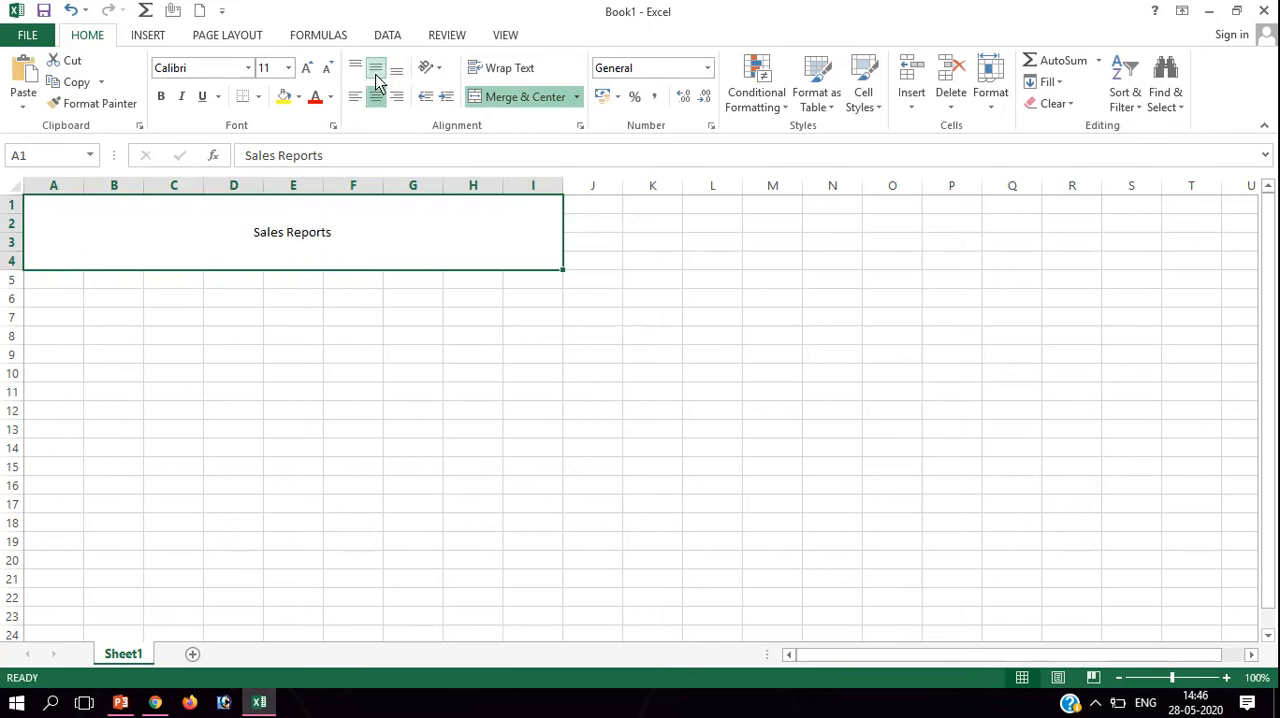
Make the Sales Reports title bold and enlarge its font size to 36.
click(303, 70)
click(303, 70)
click(303, 70)
click(303, 70)
click(303, 70)
click(162, 102)
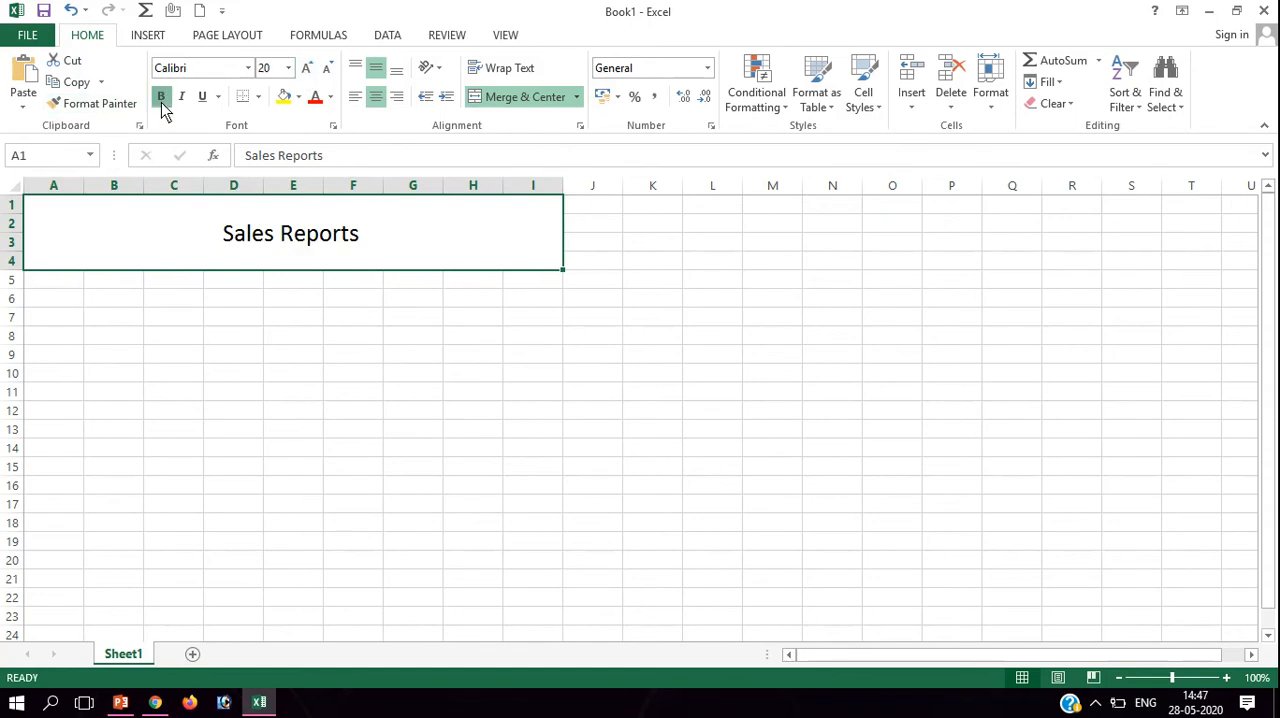
click(308, 68)
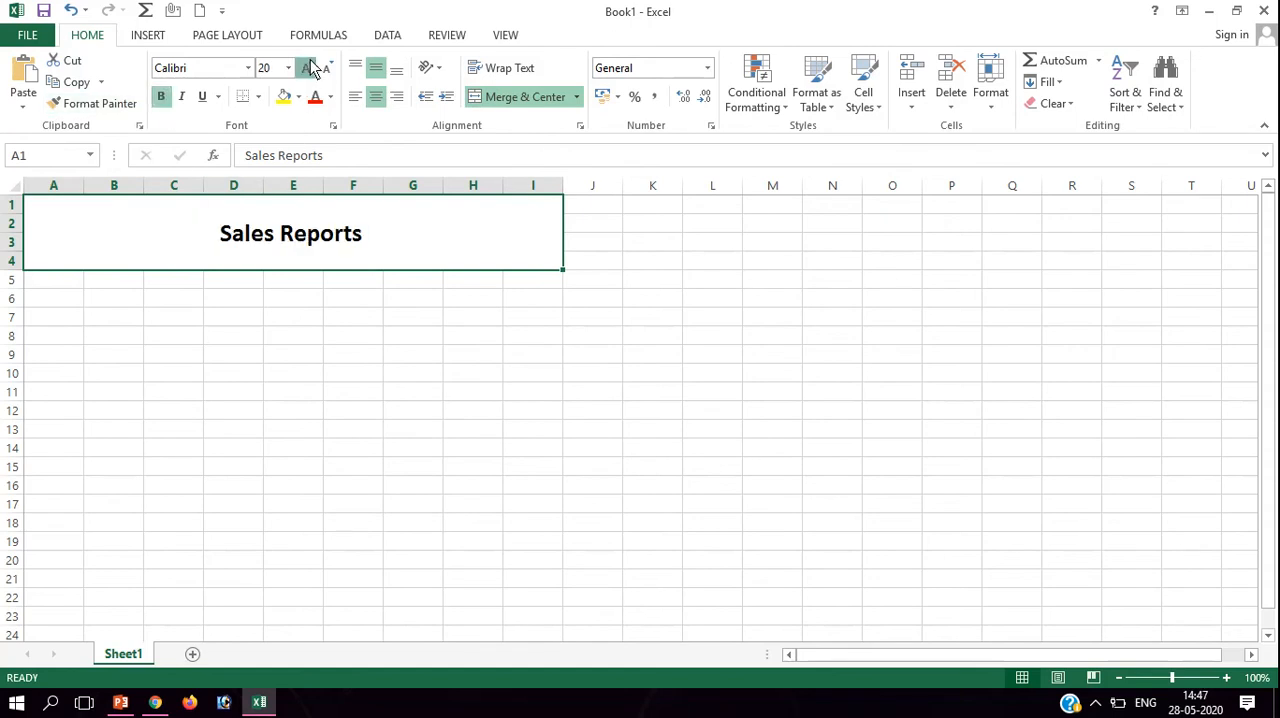
click(310, 68)
click(310, 64)
click(310, 64)
click(310, 64)
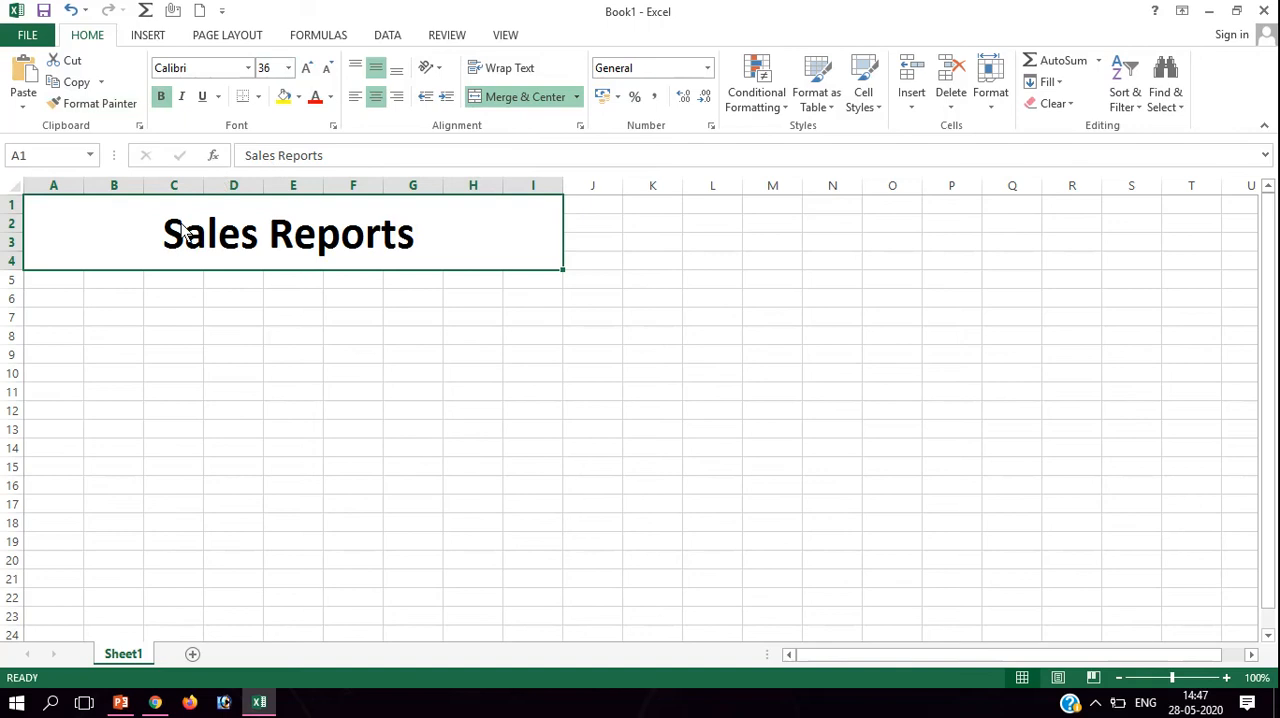
Enter the column headers "S. No." in A5 and "Items Name" in B5.
click(55, 290)
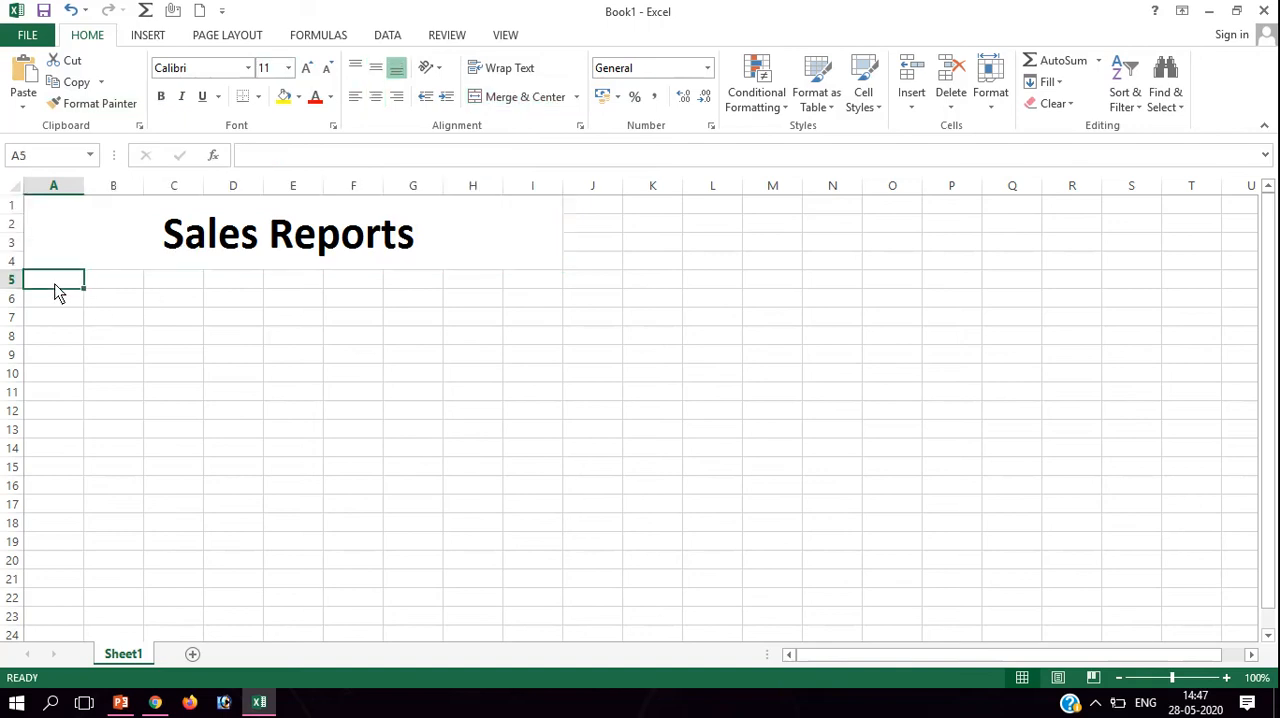
text(S. No)
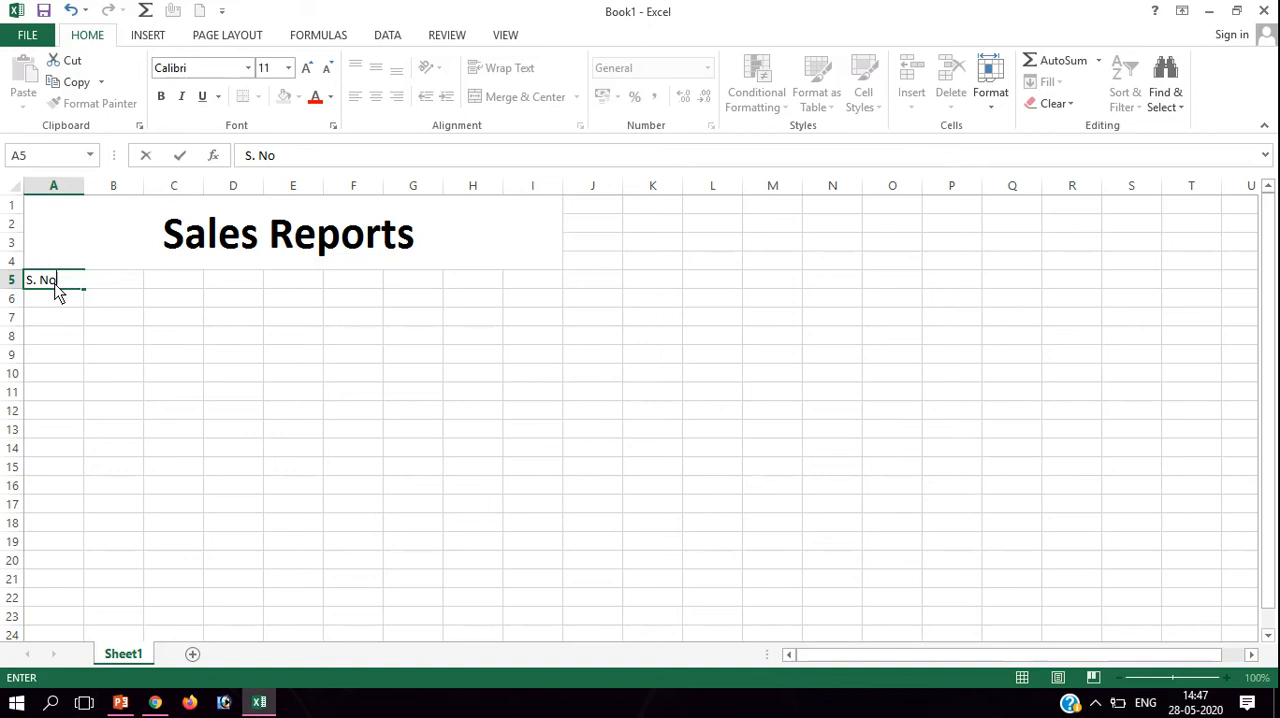
text(.)
key(Tab)
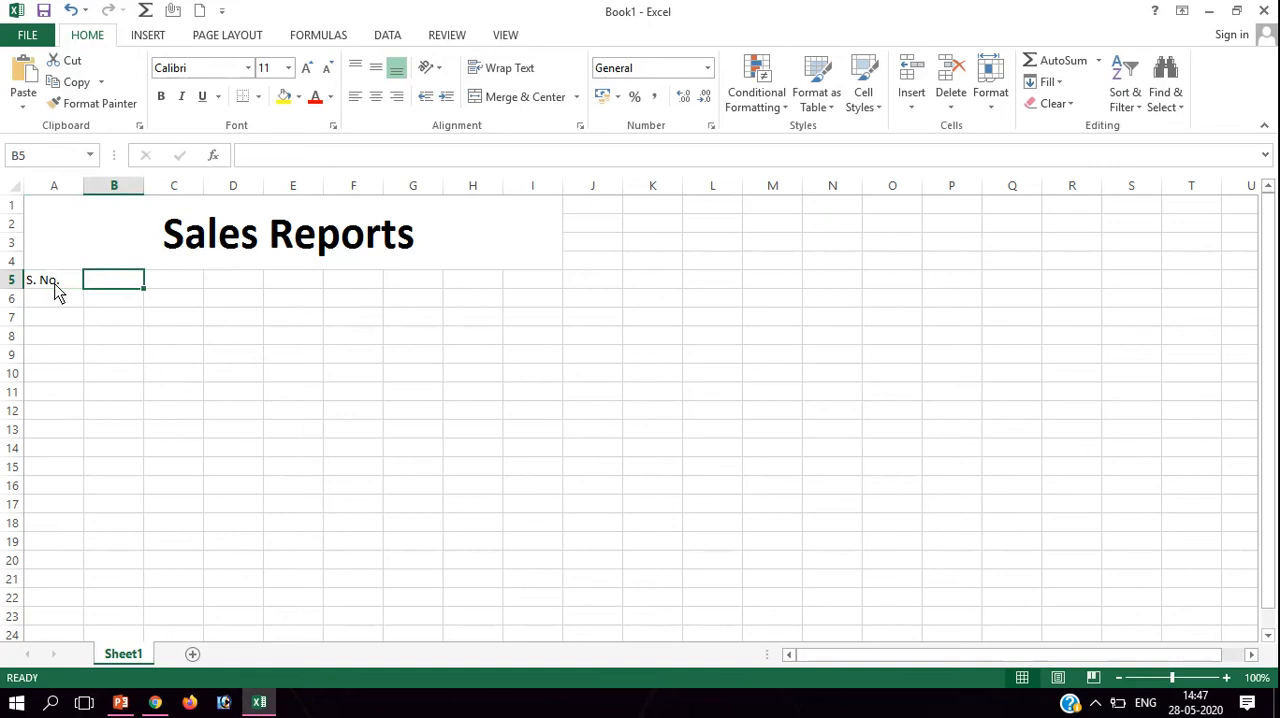
text(Ie)
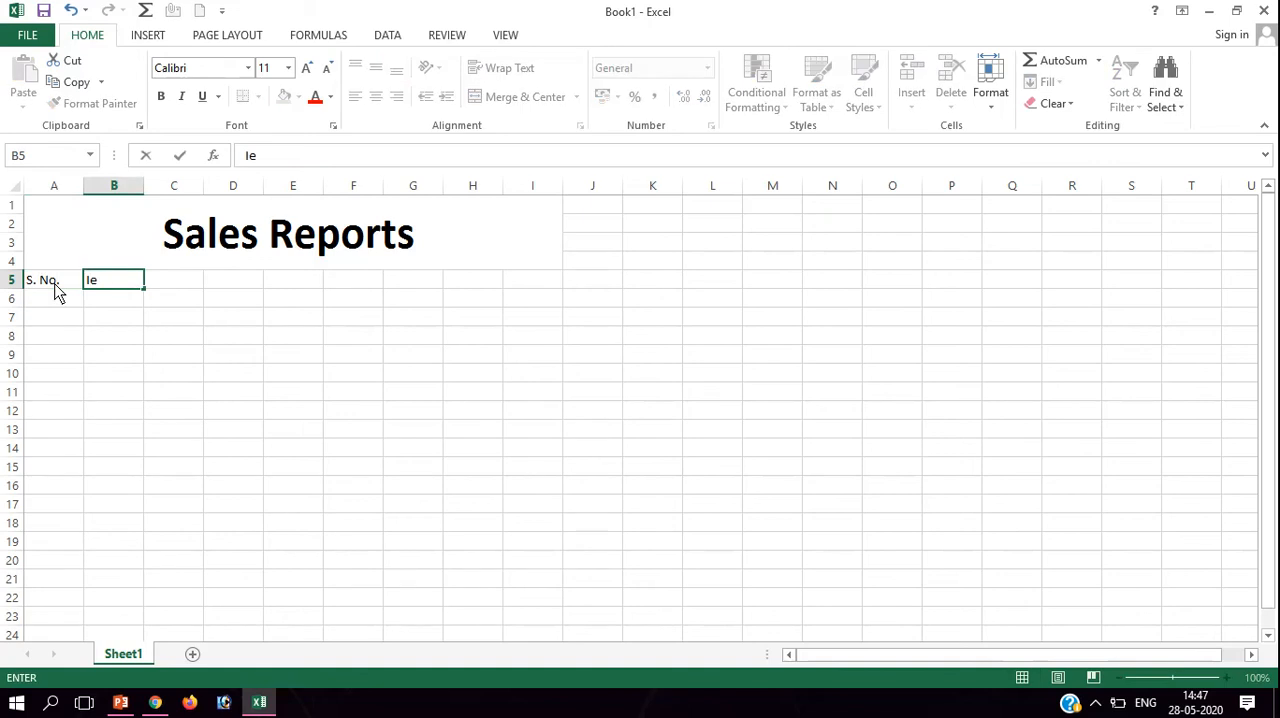
key(BackSpace)
text(tems Name)
key(BackSpace)
key(BackSpace)
text(me)
key(Tab)
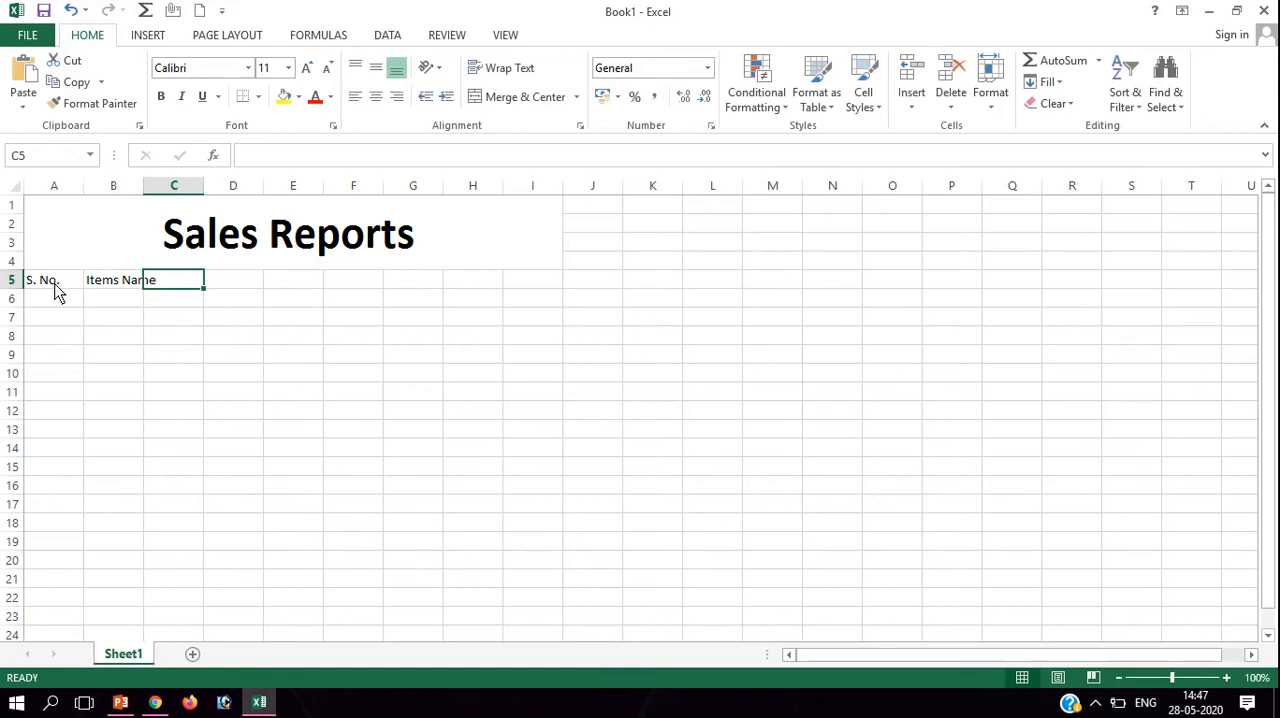
Add the headers "Quantity", "Rate" and "Total" in cells C5 to E5.
text(Qu)
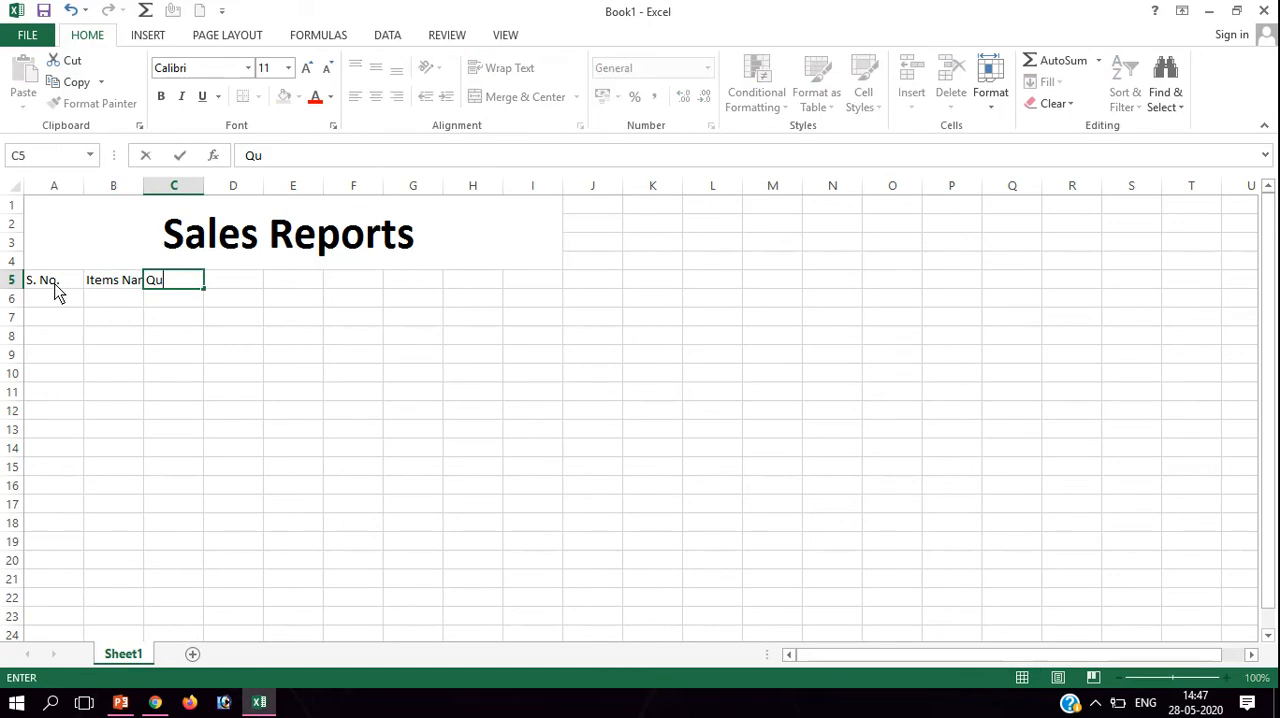
text(antity)
key(Tab)
text(Rate)
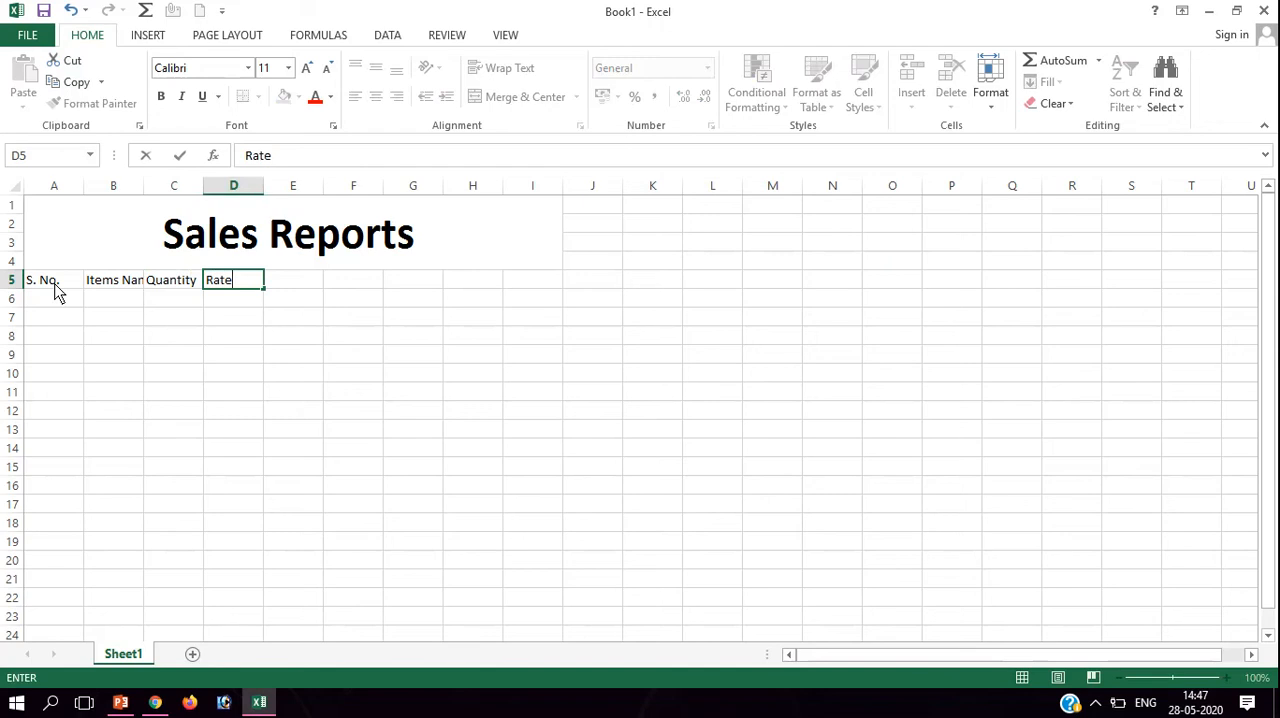
key(Tab)
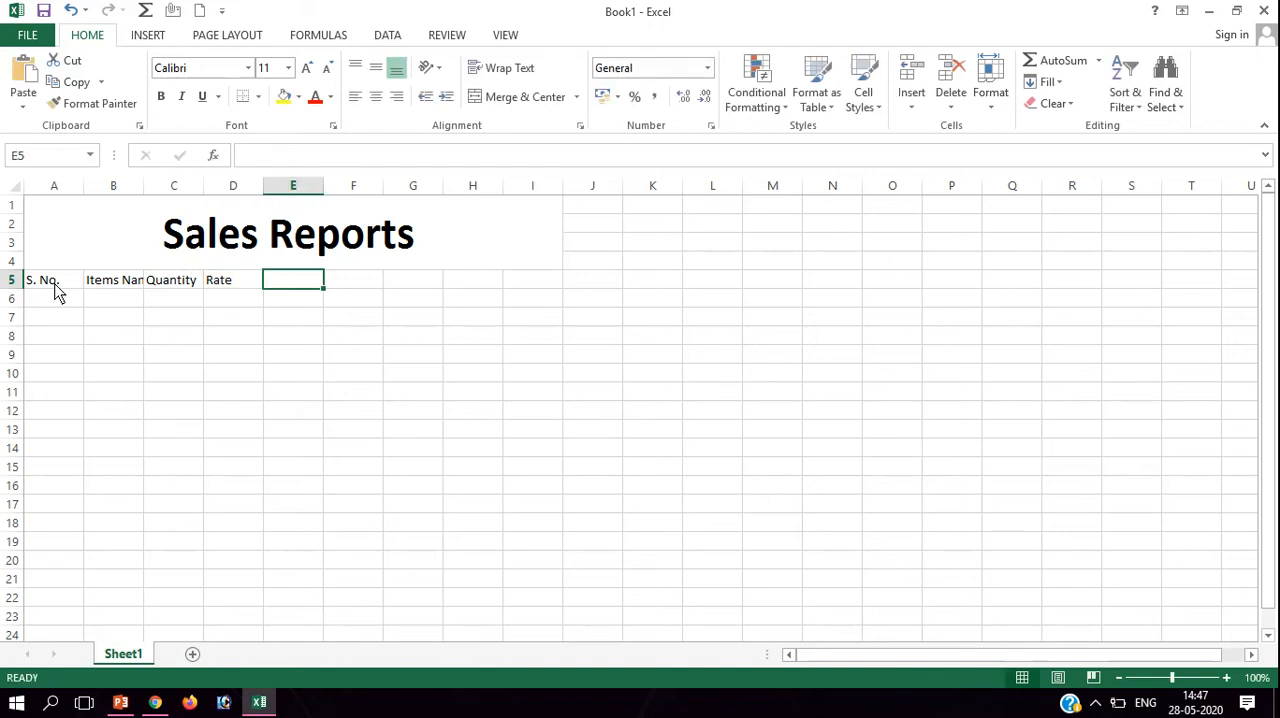
text(Total)
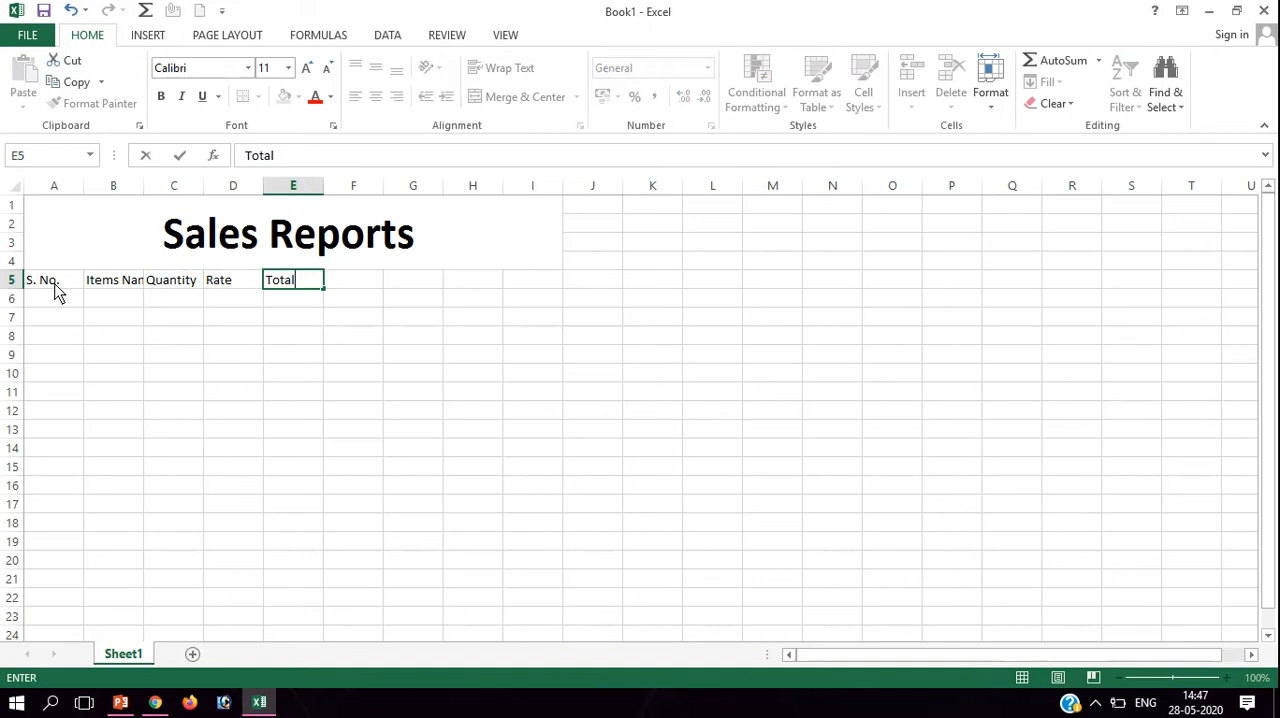
key(Tab)
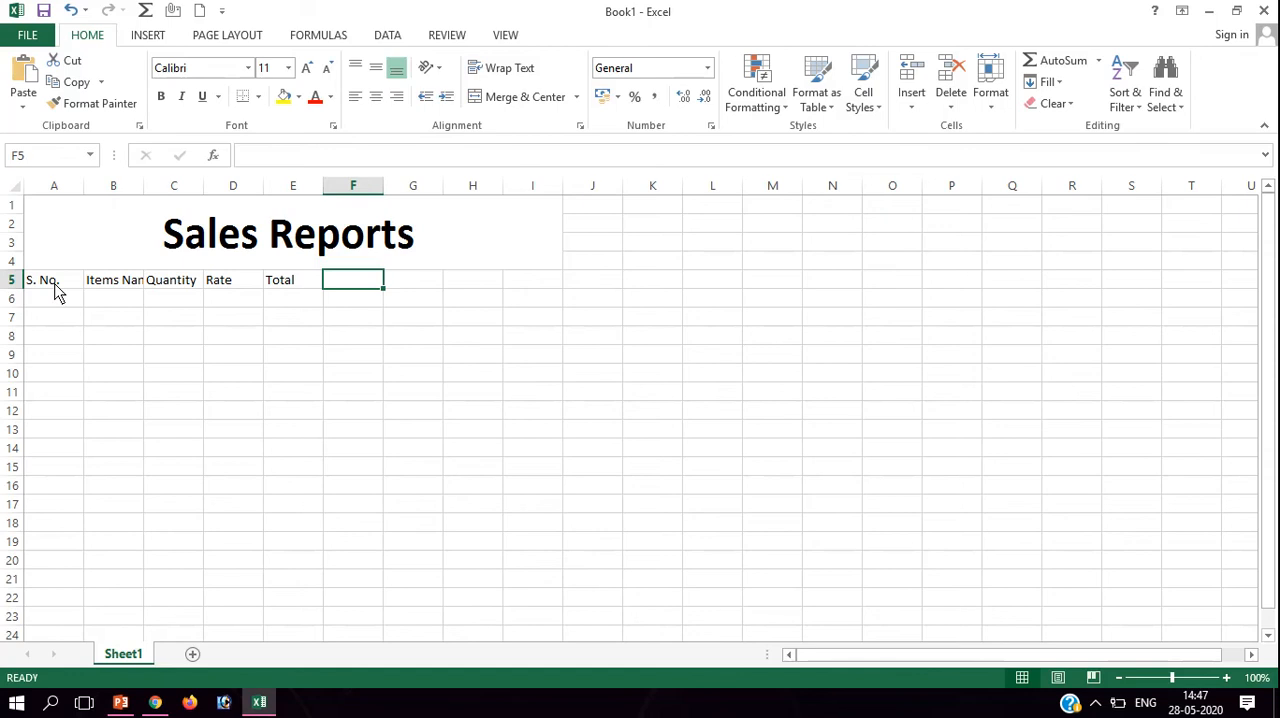
Enter the header "GST@18%" in F5.
text(g)
key(BackSpace)
text(G)
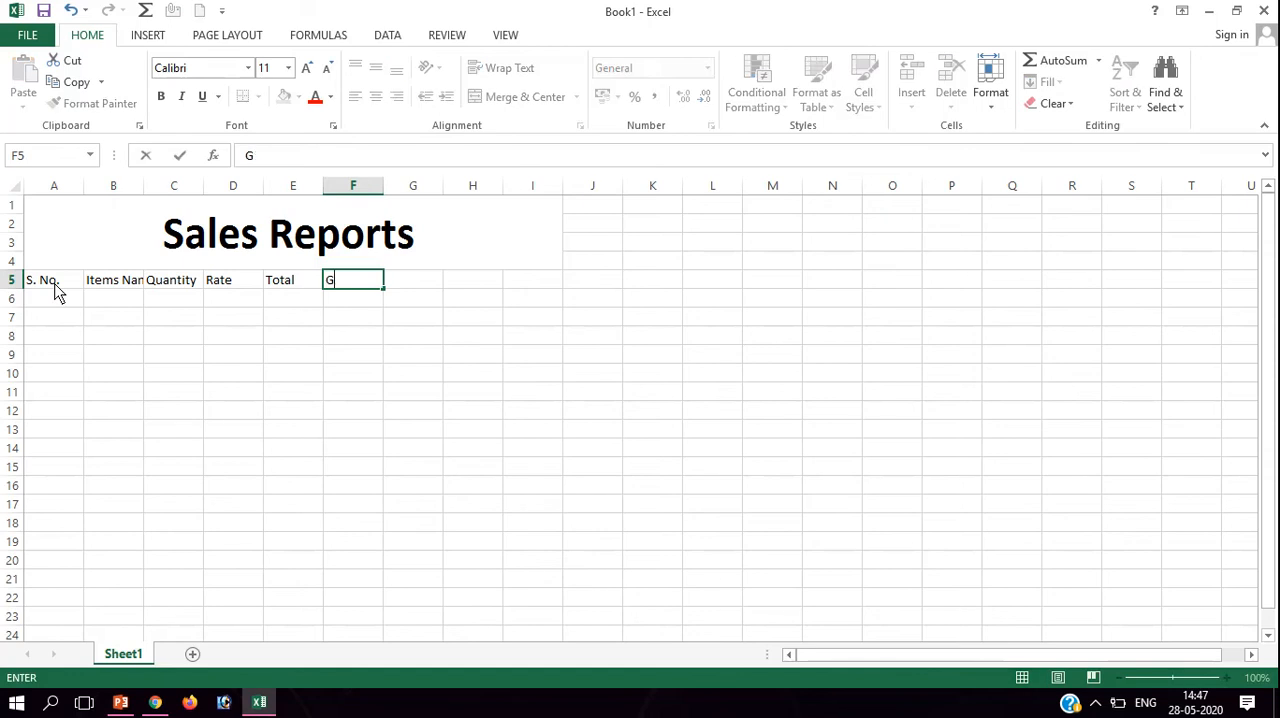
text(ST@18%)
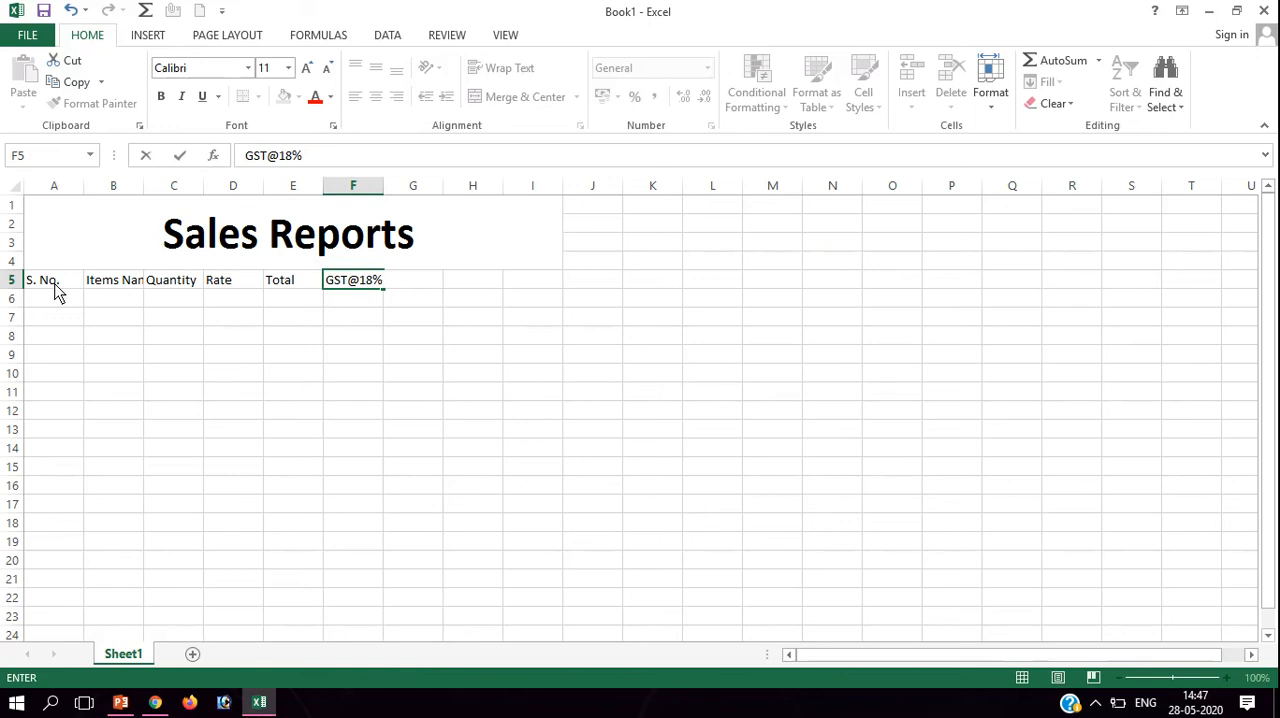
key(Return)
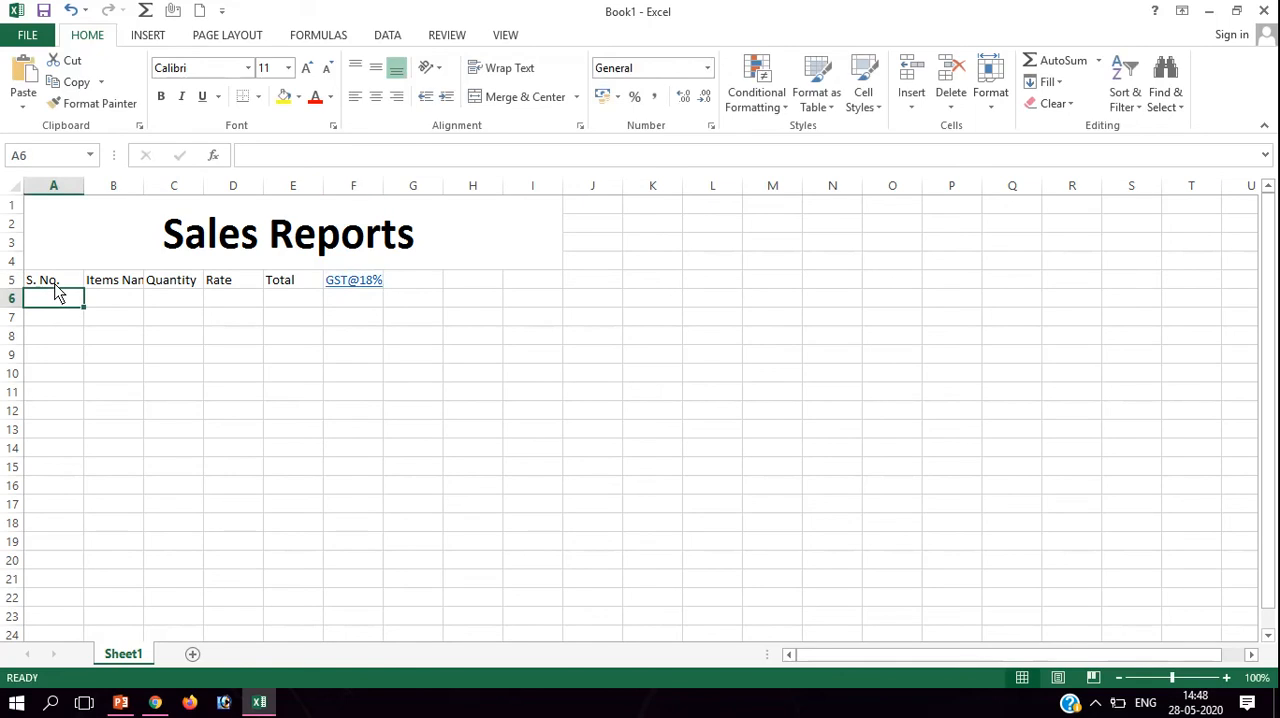
Undo the automatic hyperlink on the GST@18% header and widen column B to about 18.14.
key(ctrl+z)
key(Return)
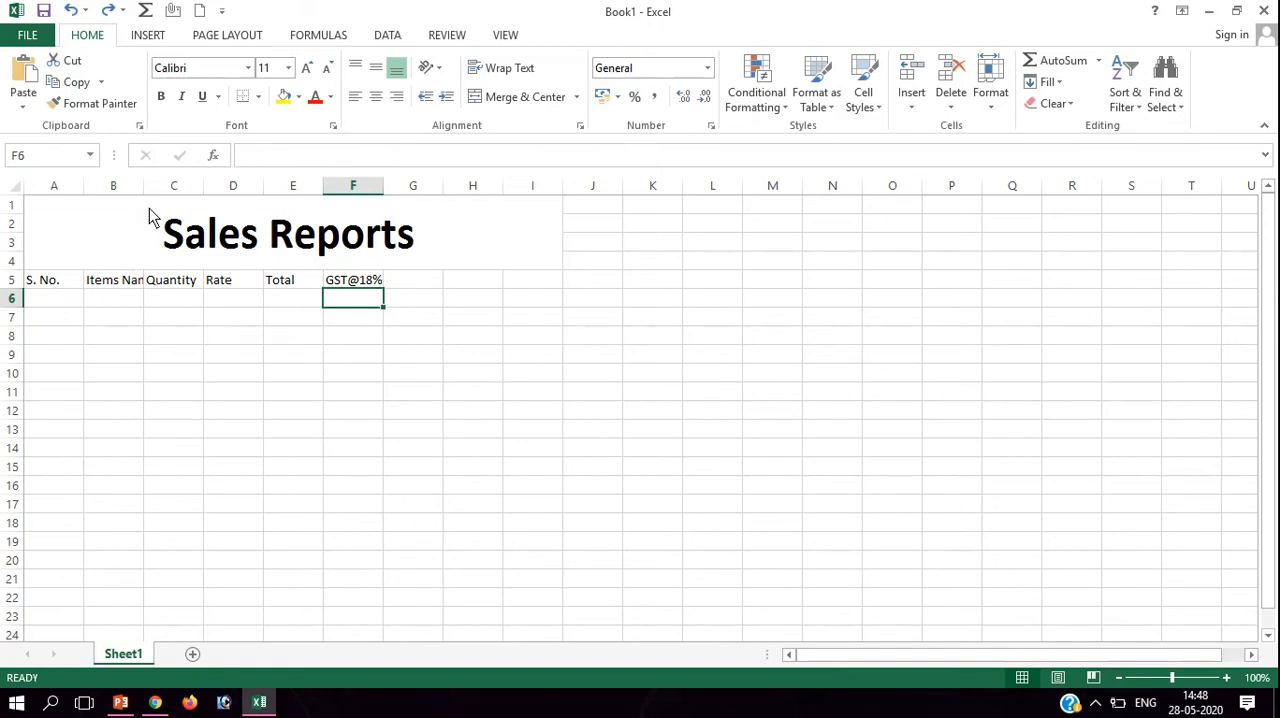
drag(143, 186, 207, 192)
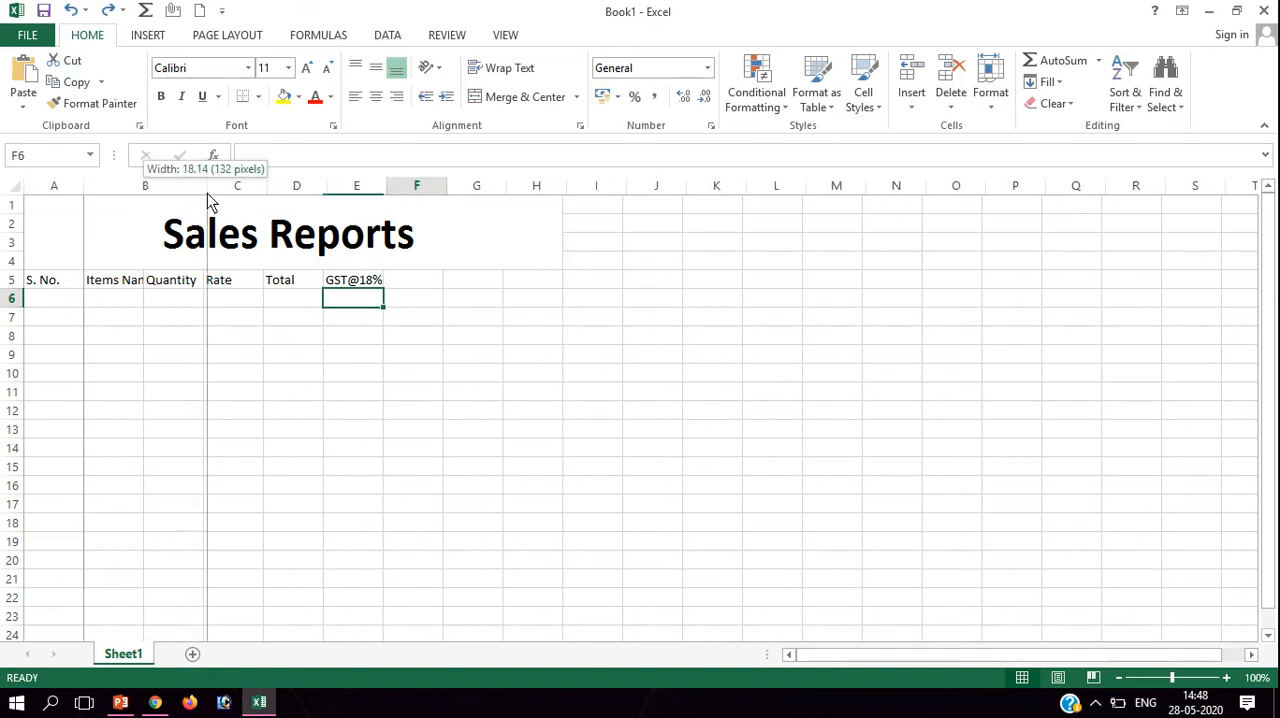
Number the rows 1 to 12 in A6:A17 with a filled series and centre the numbers horizontally and vertically.
click(63, 301)
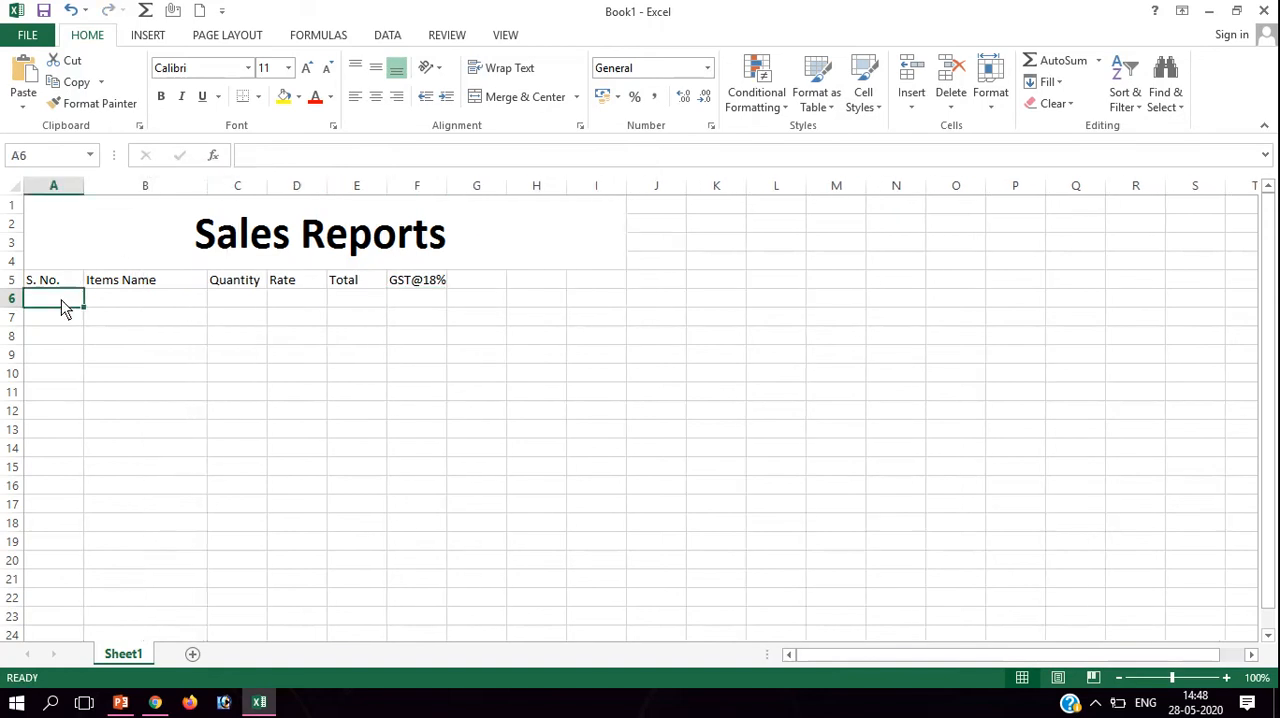
text(1)
key(Return)
text(2)
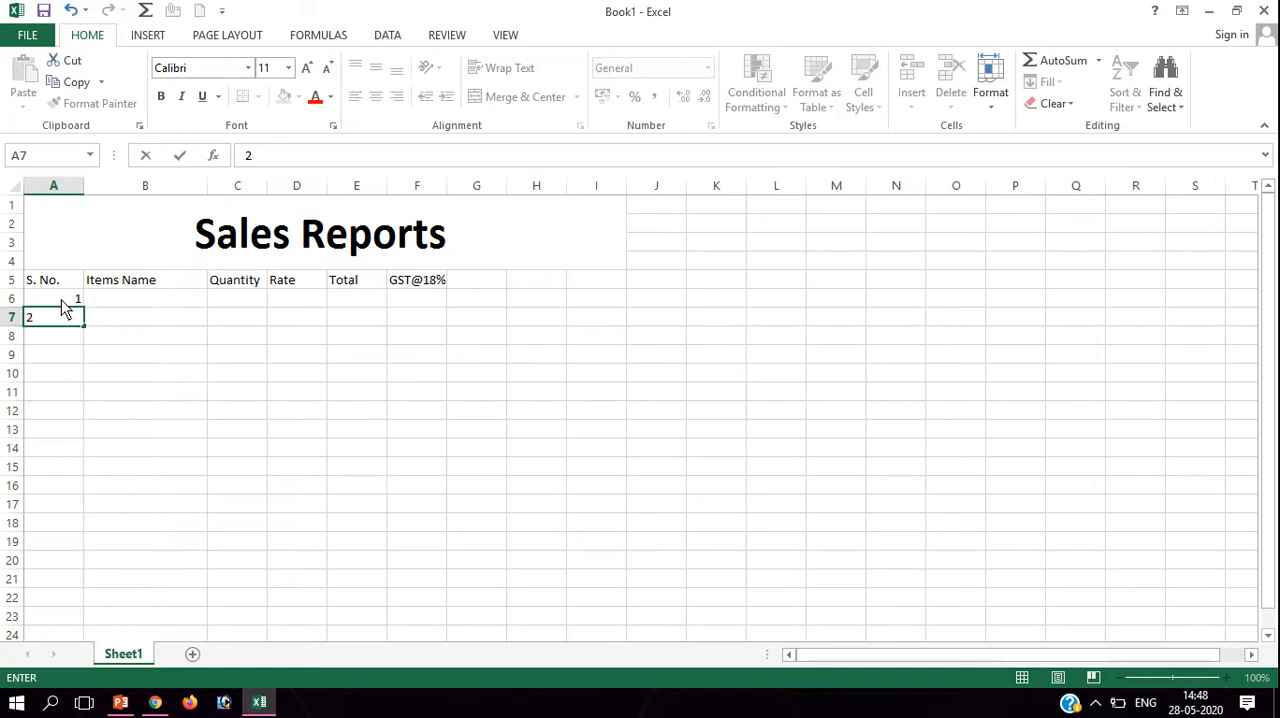
key(Escape)
click(131, 332)
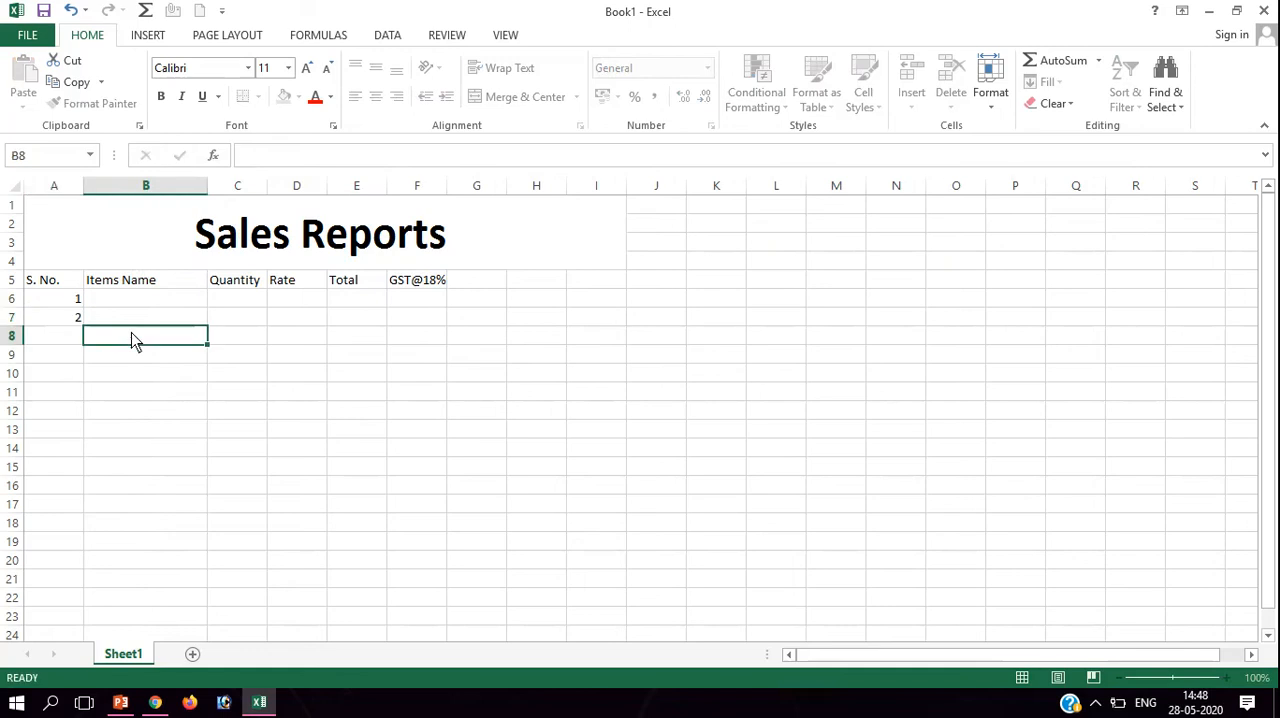
click(73, 303)
drag(83, 308, 92, 509)
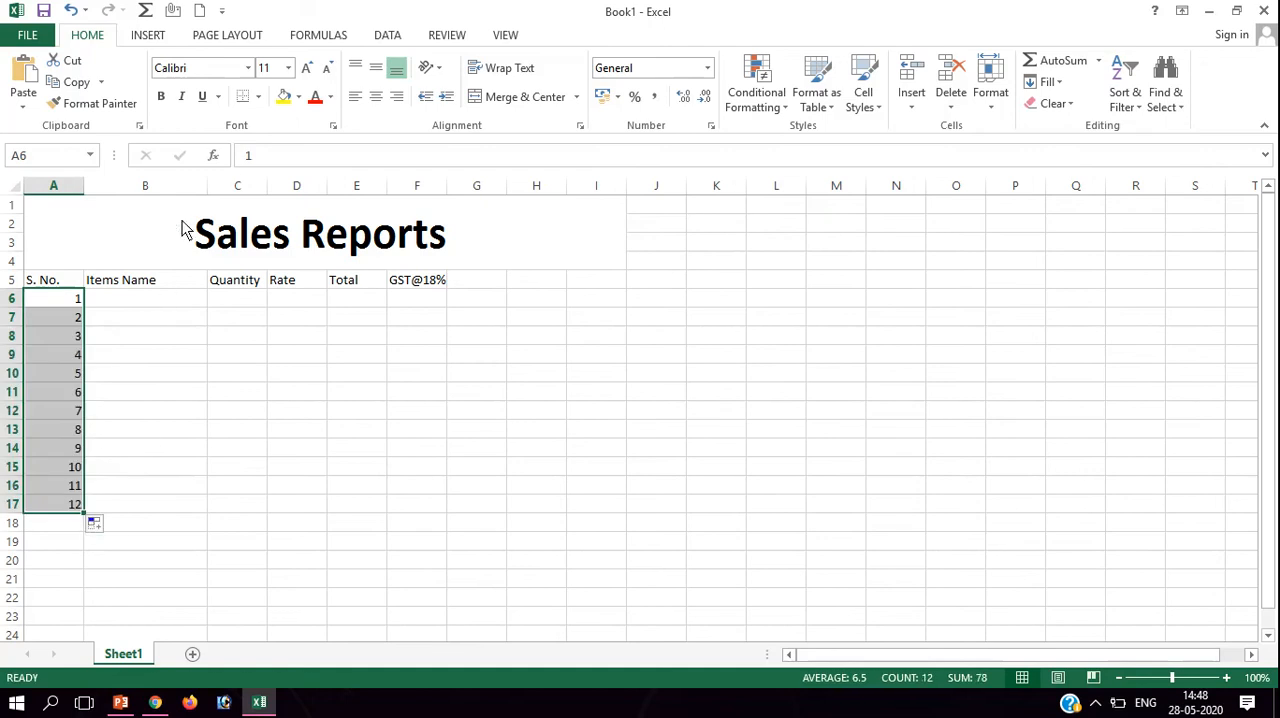
click(375, 68)
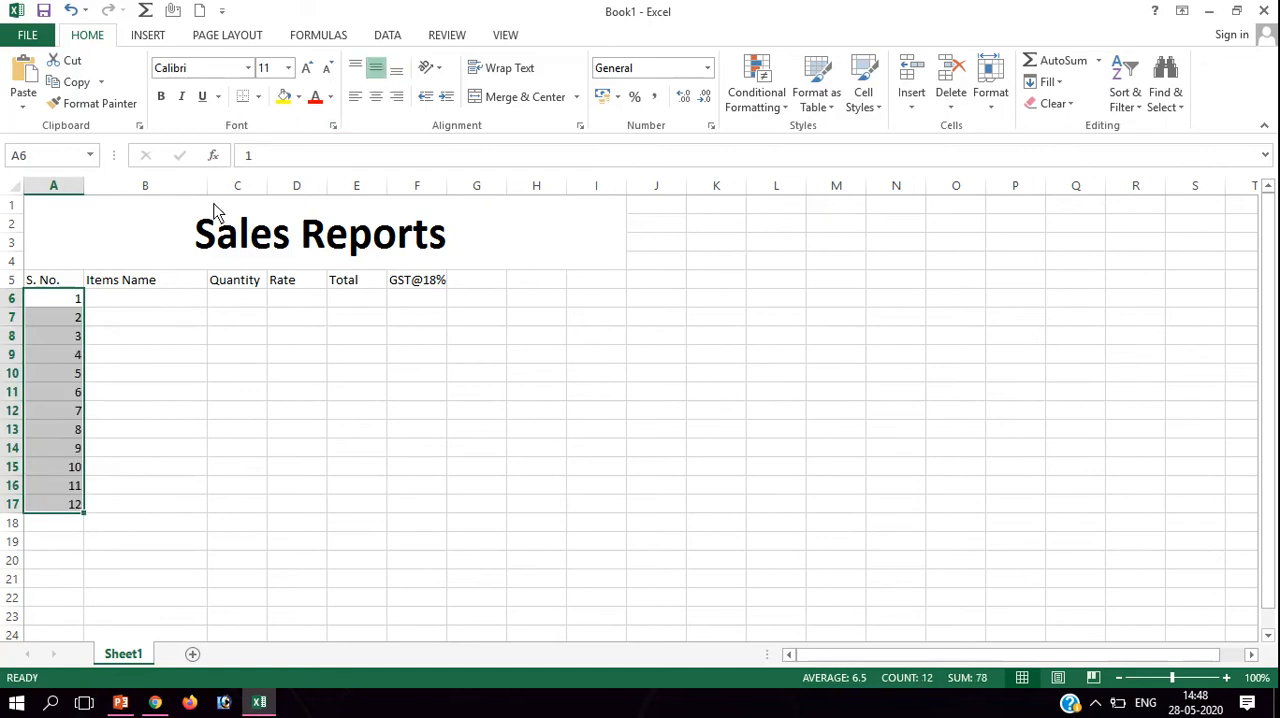
click(375, 96)
Fill in the first item in row 6 with the name "T.V", quantity 10 and rate 12000.
click(143, 308)
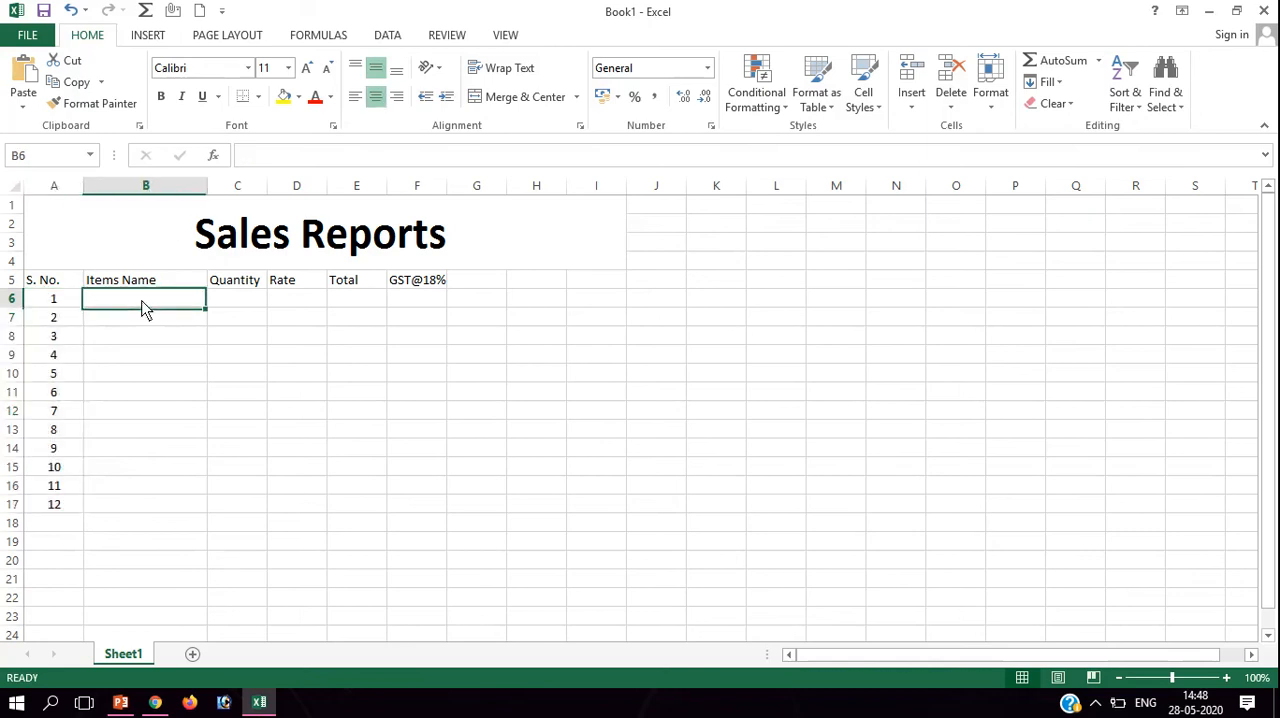
text(T)
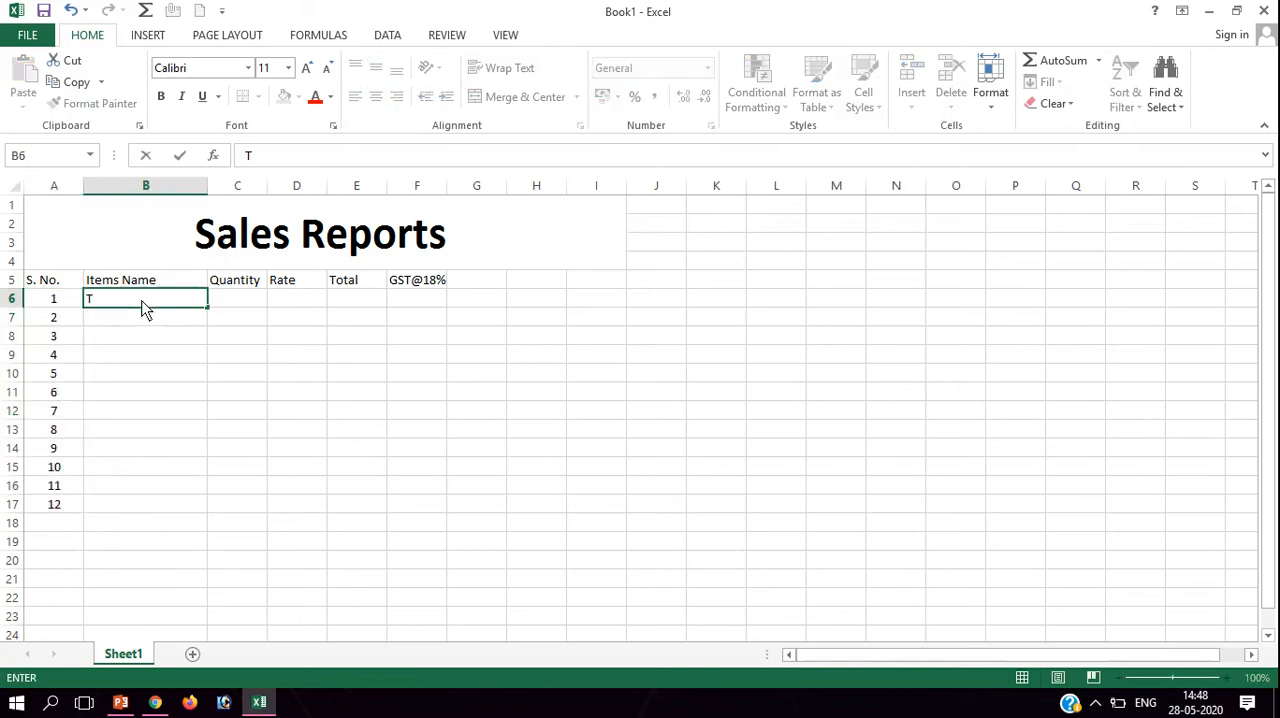
text(.V)
key(Tab)
text(1)
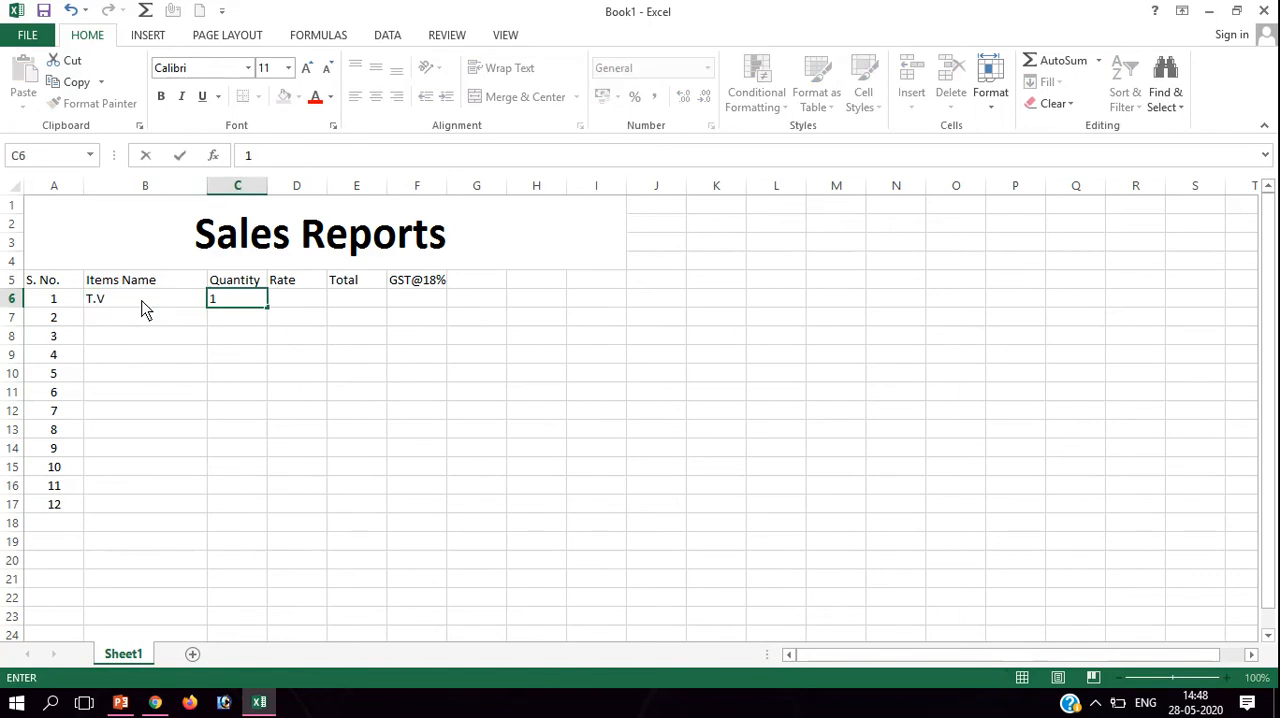
text(0)
key(Tab)
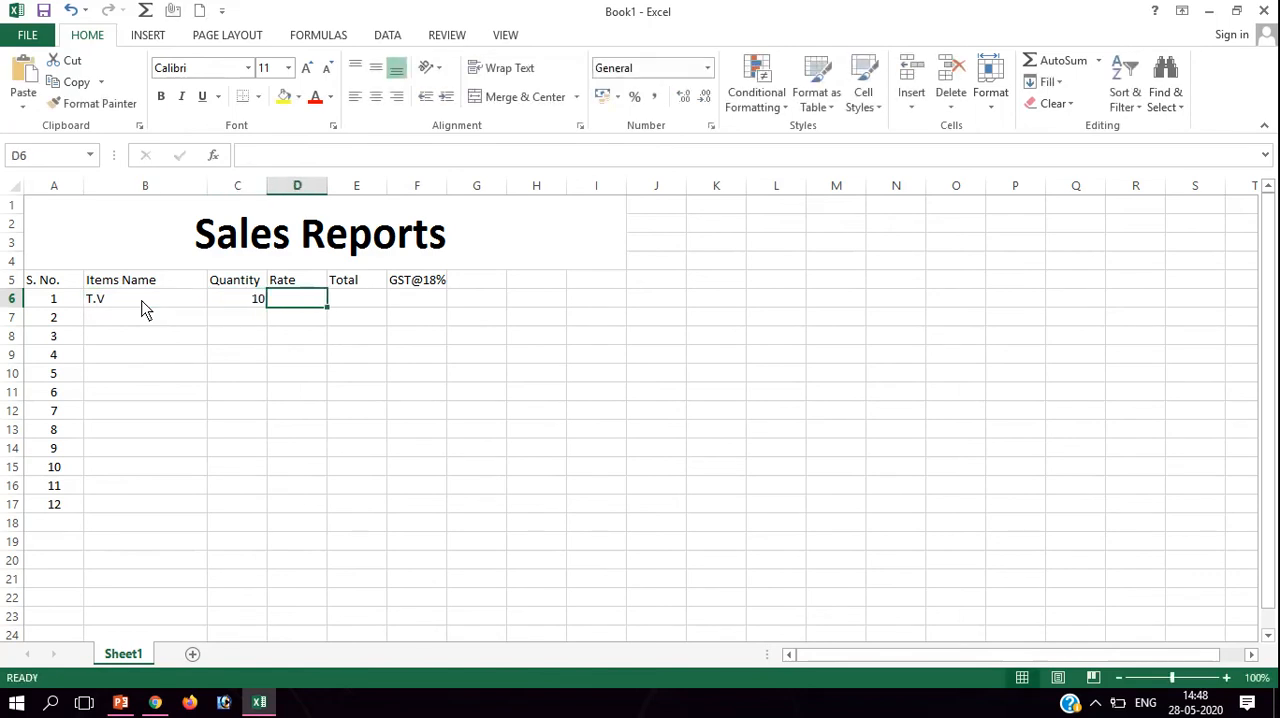
text(12000)
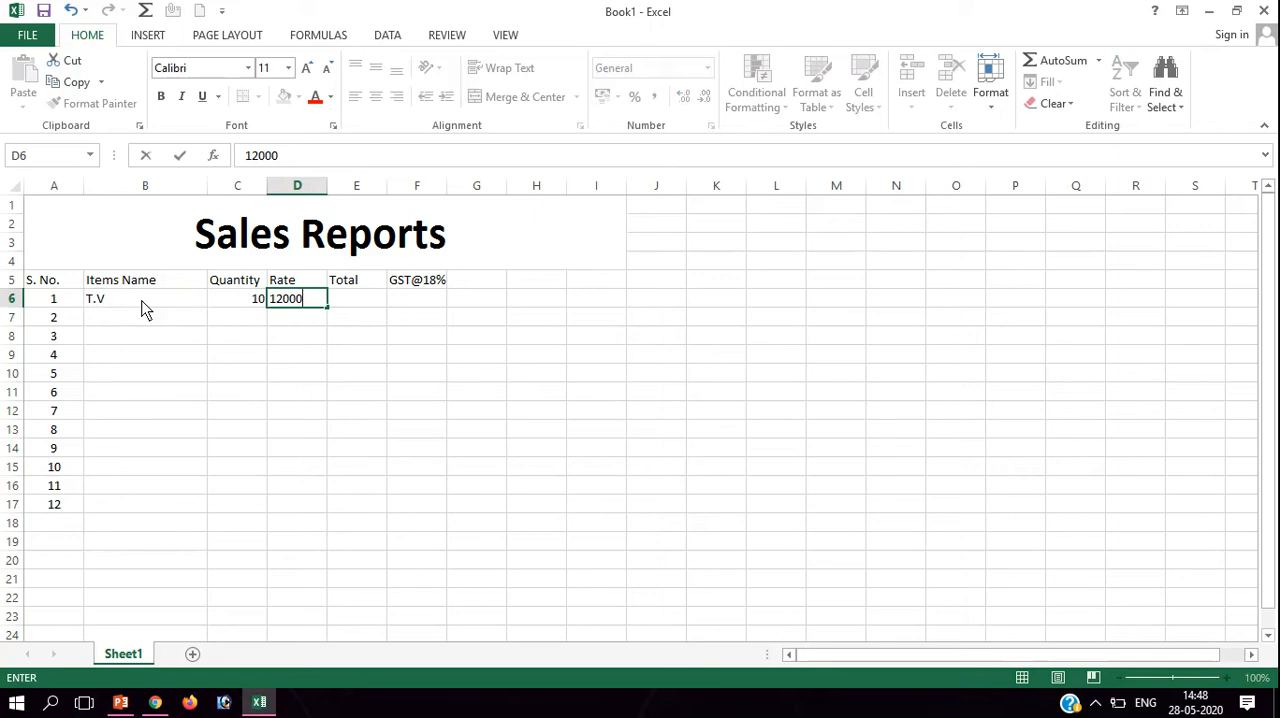
key(Left)
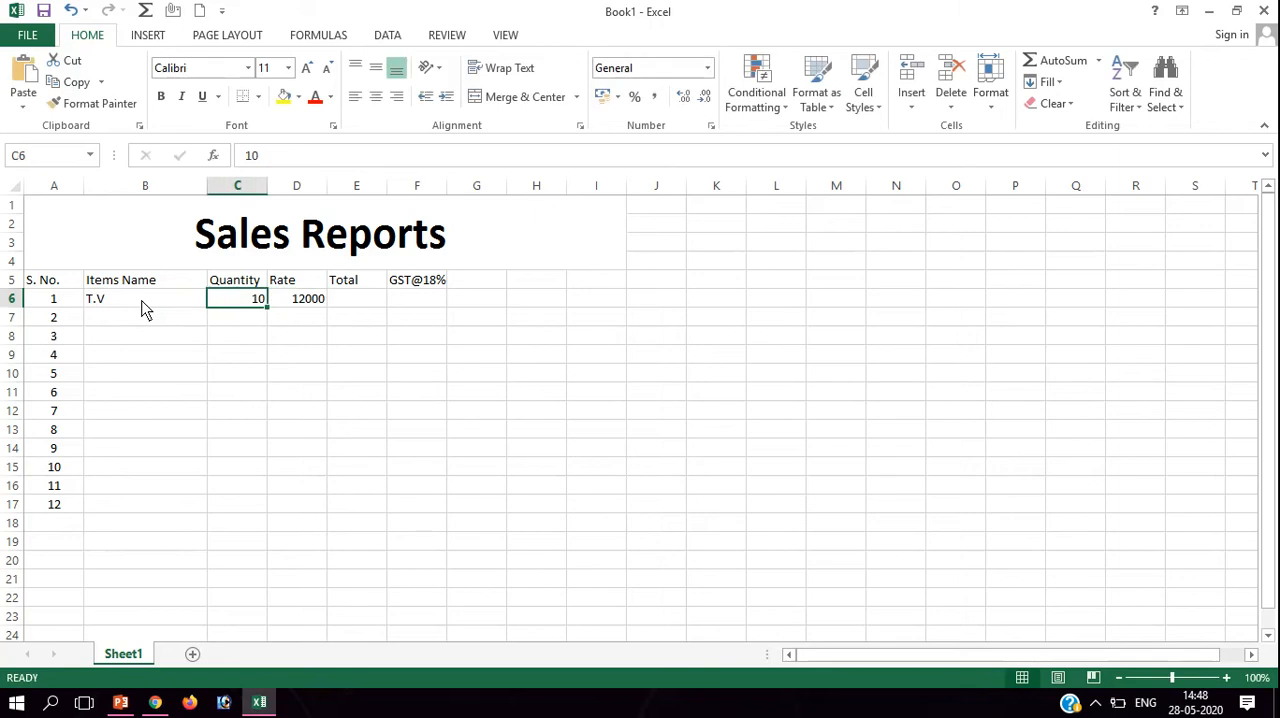
Enter "Monitor" as the second item name in B7.
key(Left)
key(Left)
key(Down)
key(Right)
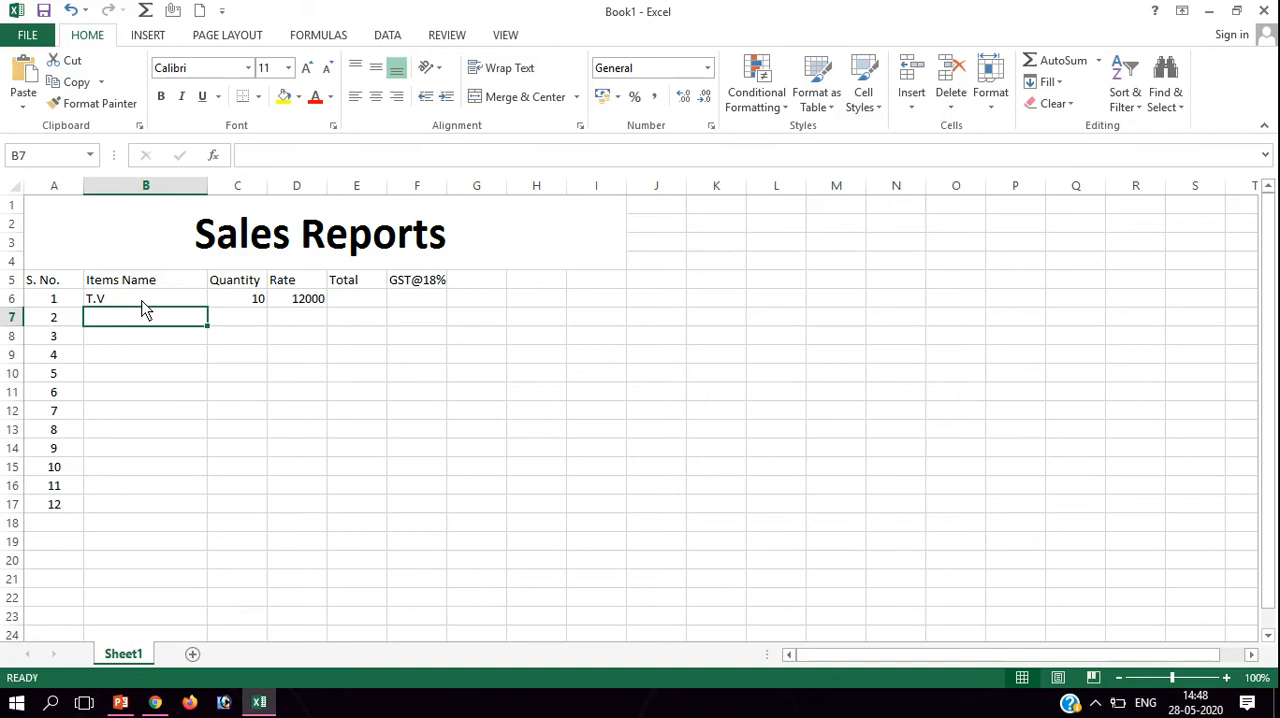
text(Monit)
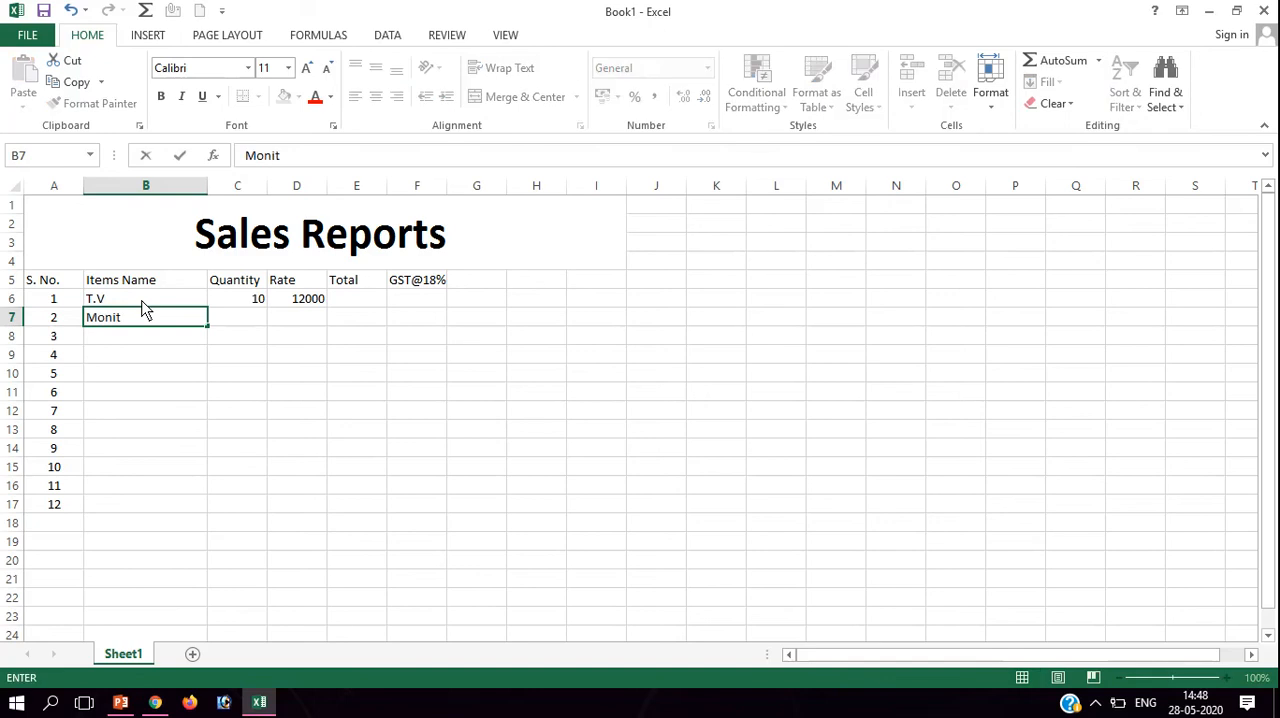
text(er)
key(BackSpace)
key(BackSpace)
text(or)
key(Return)
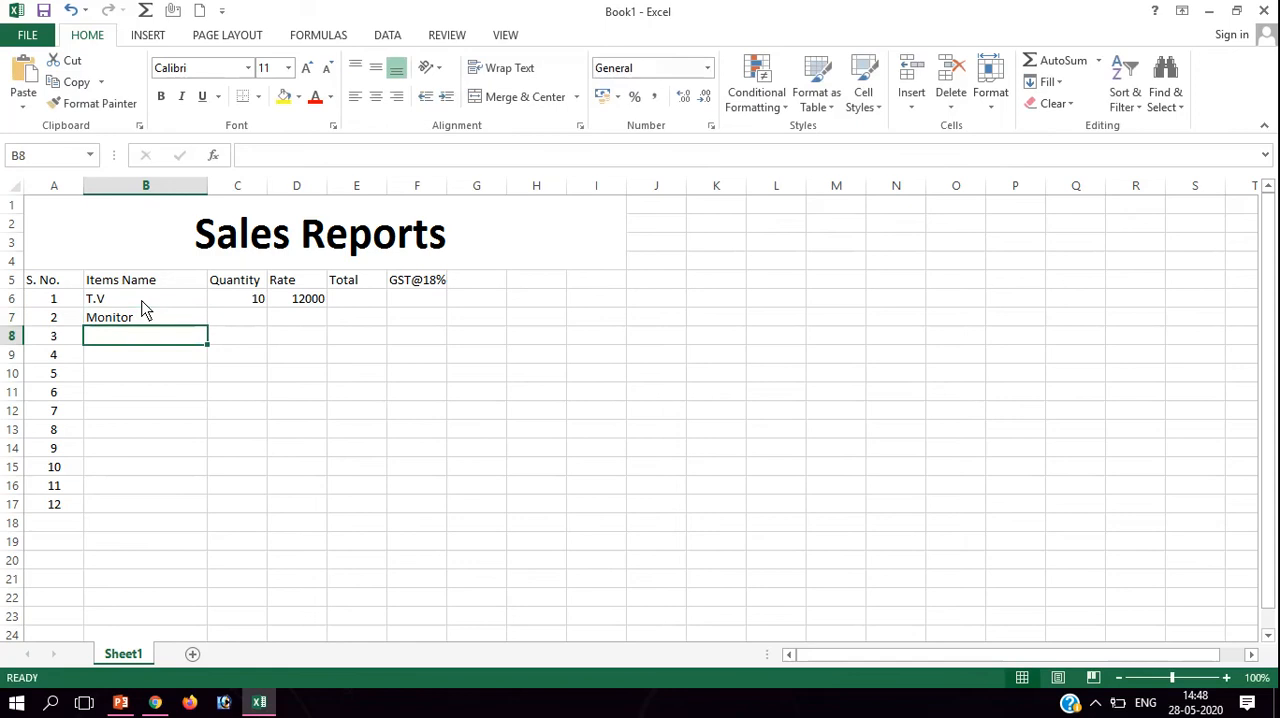
Enter the item names "CPU" in B8 and "Desktop" in B9.
text(S)
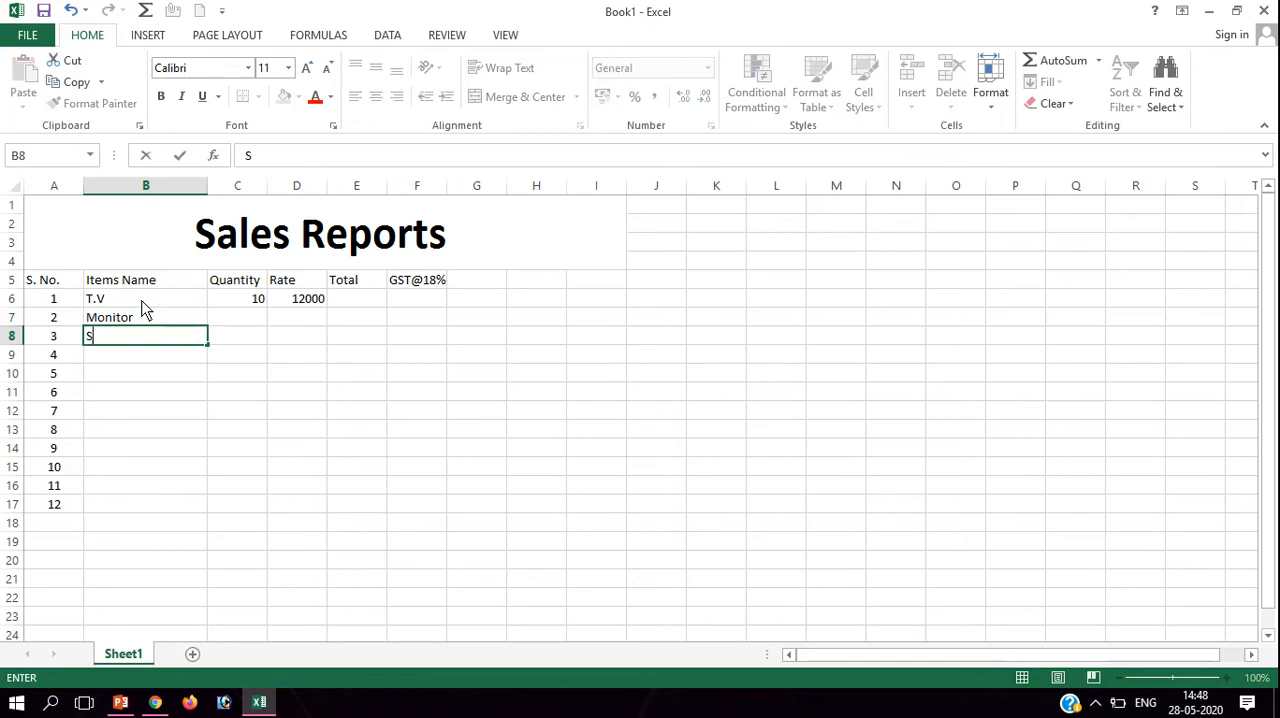
key(BackSpace)
text(CPU)
key(Return)
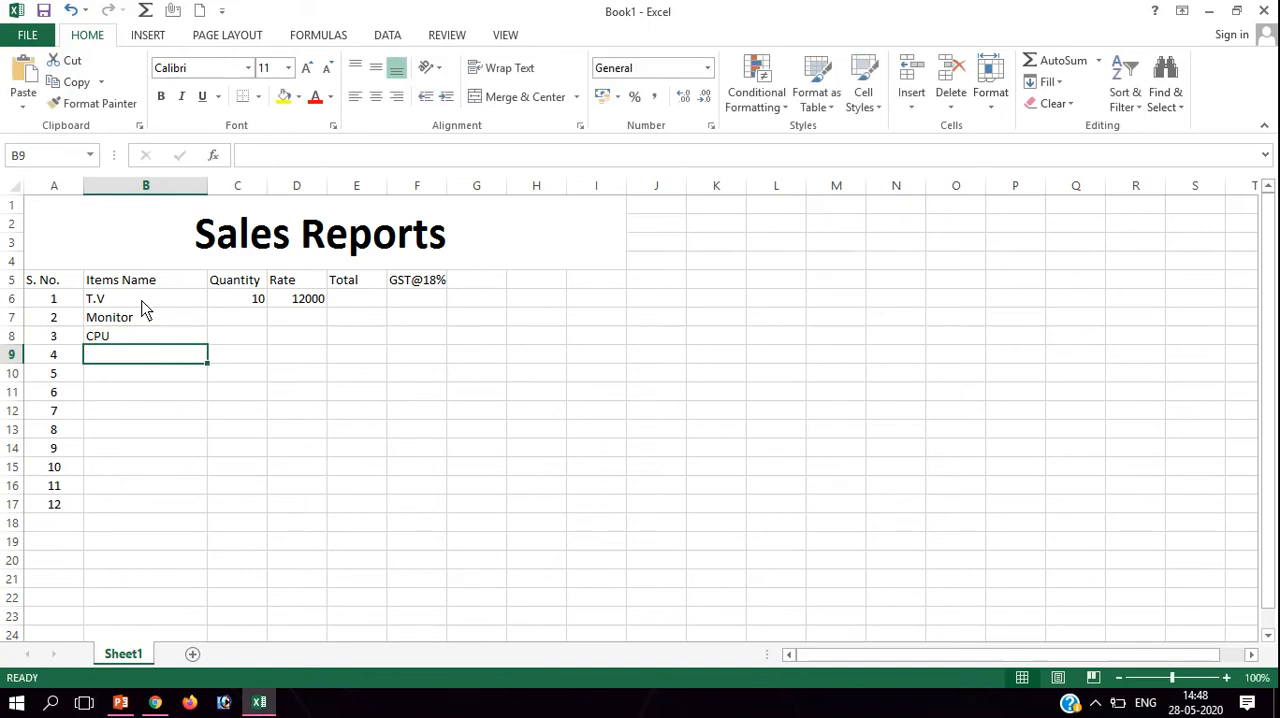
text(De)
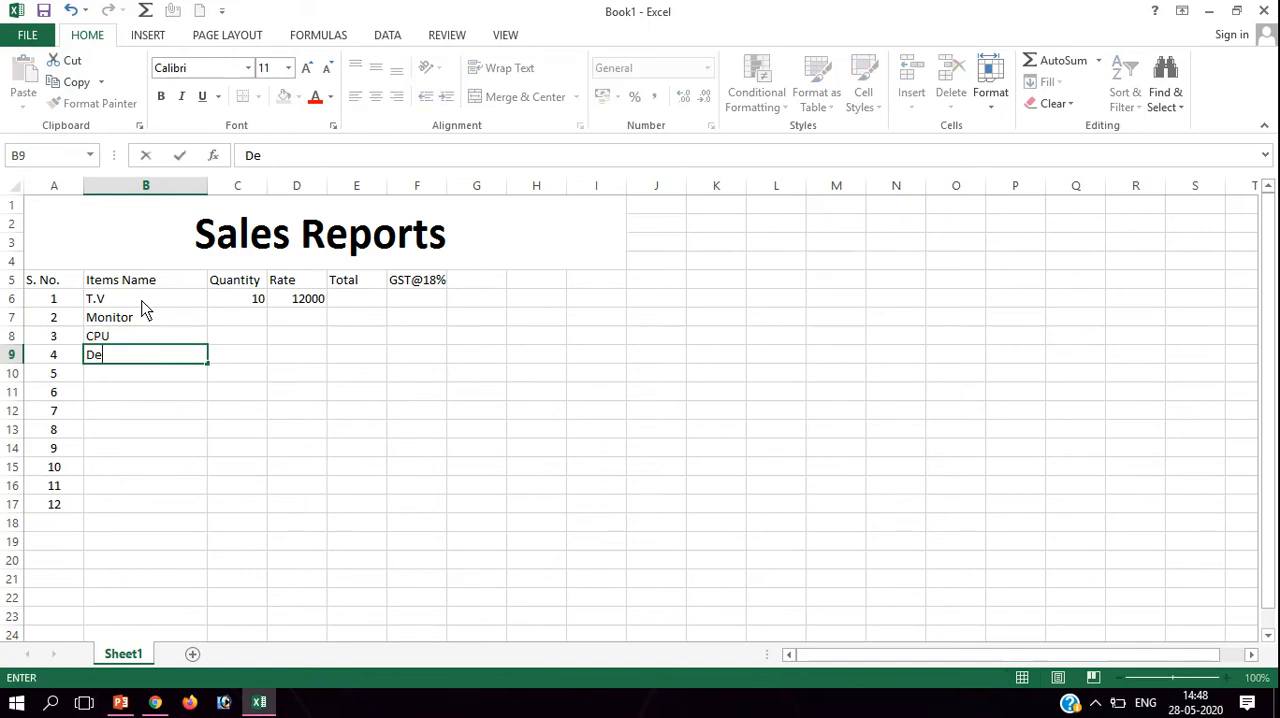
text(sktop)
key(Return)
Enter "Mouse" in B10 and "Keyboard" in B11, and clear the surplus serial numbers in A12:A18.
text(Mouse)
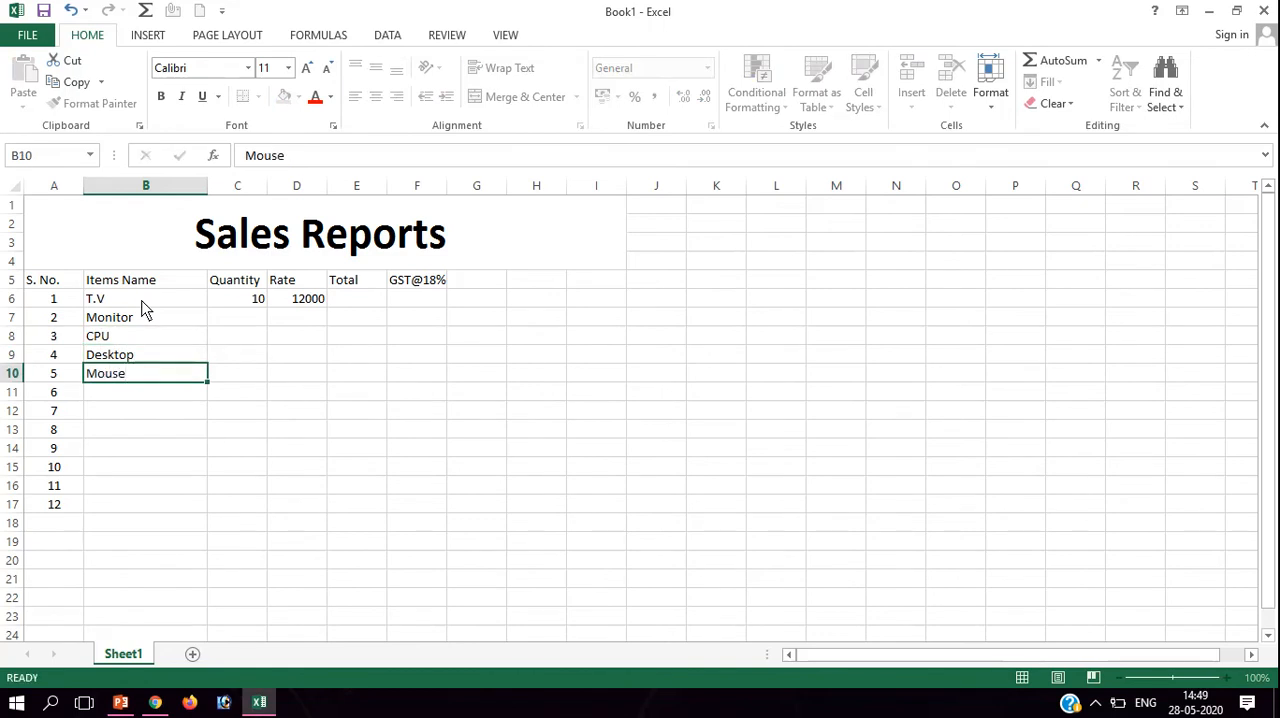
key(Return)
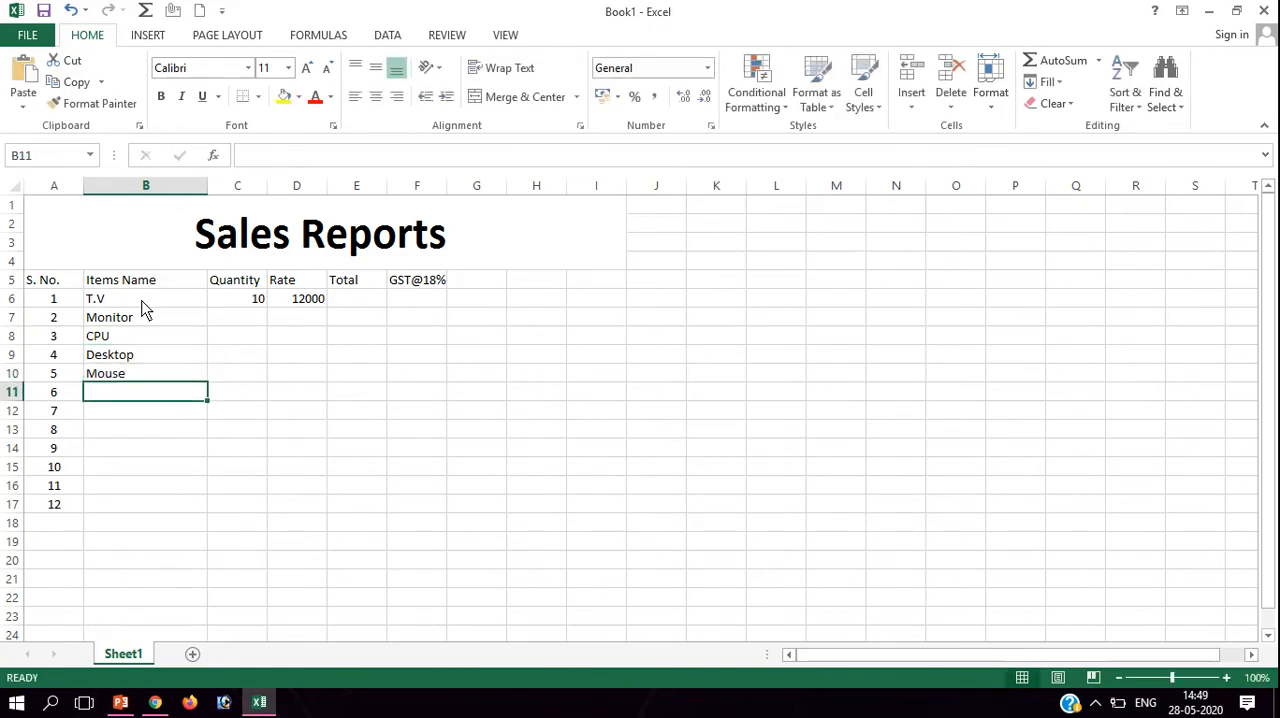
text(Key)
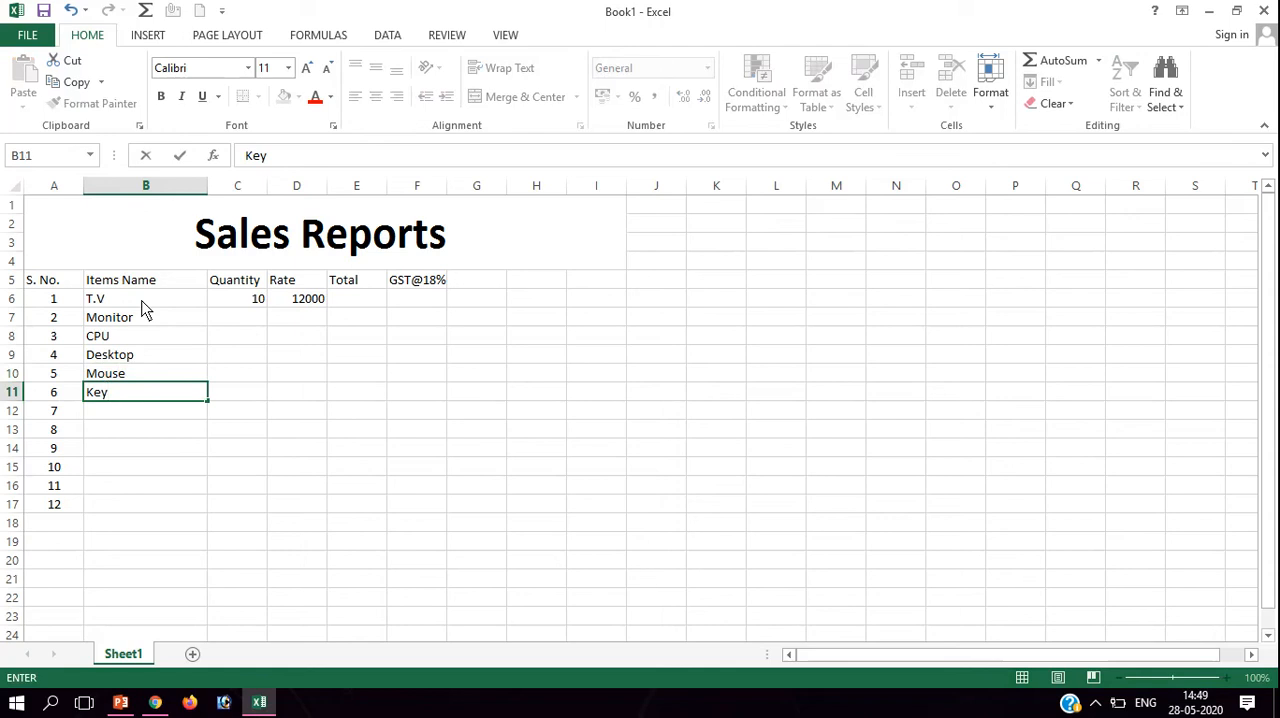
text(board)
drag(38, 415, 50, 520)
key(Delete)
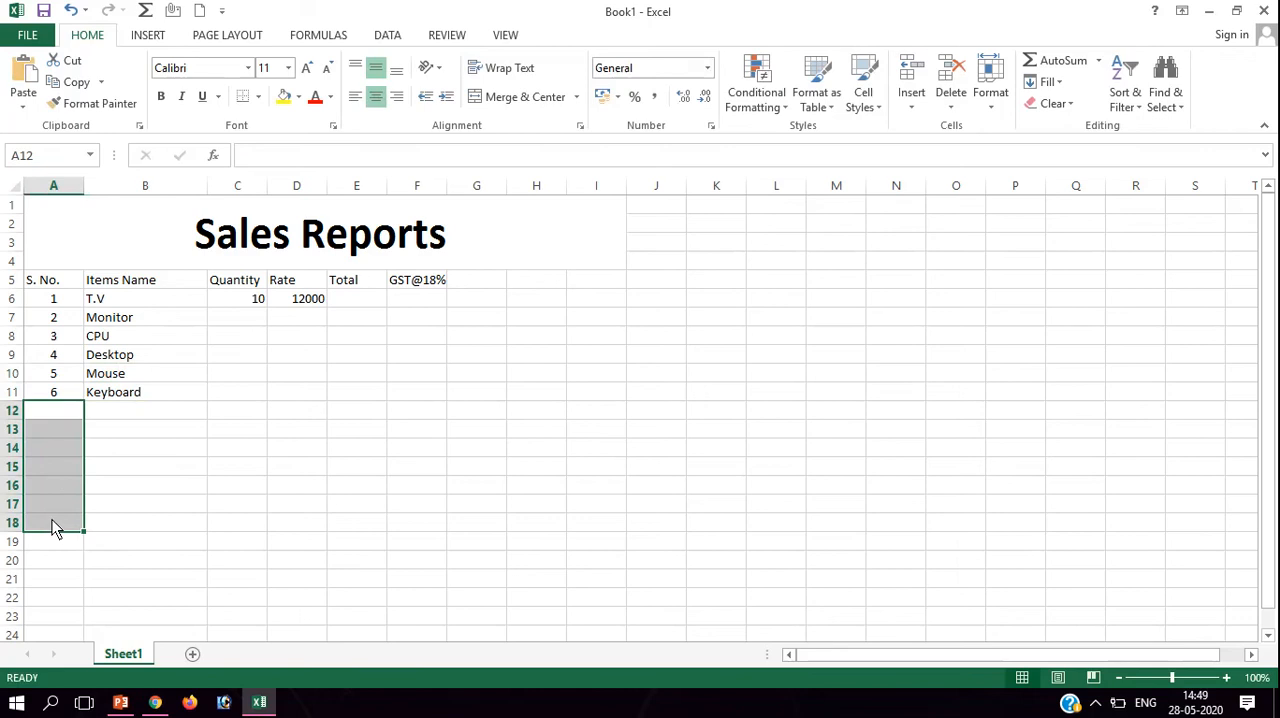
Fill in the Monitor row with quantity 12 in C7 and rate 2800 in D7.
click(241, 319)
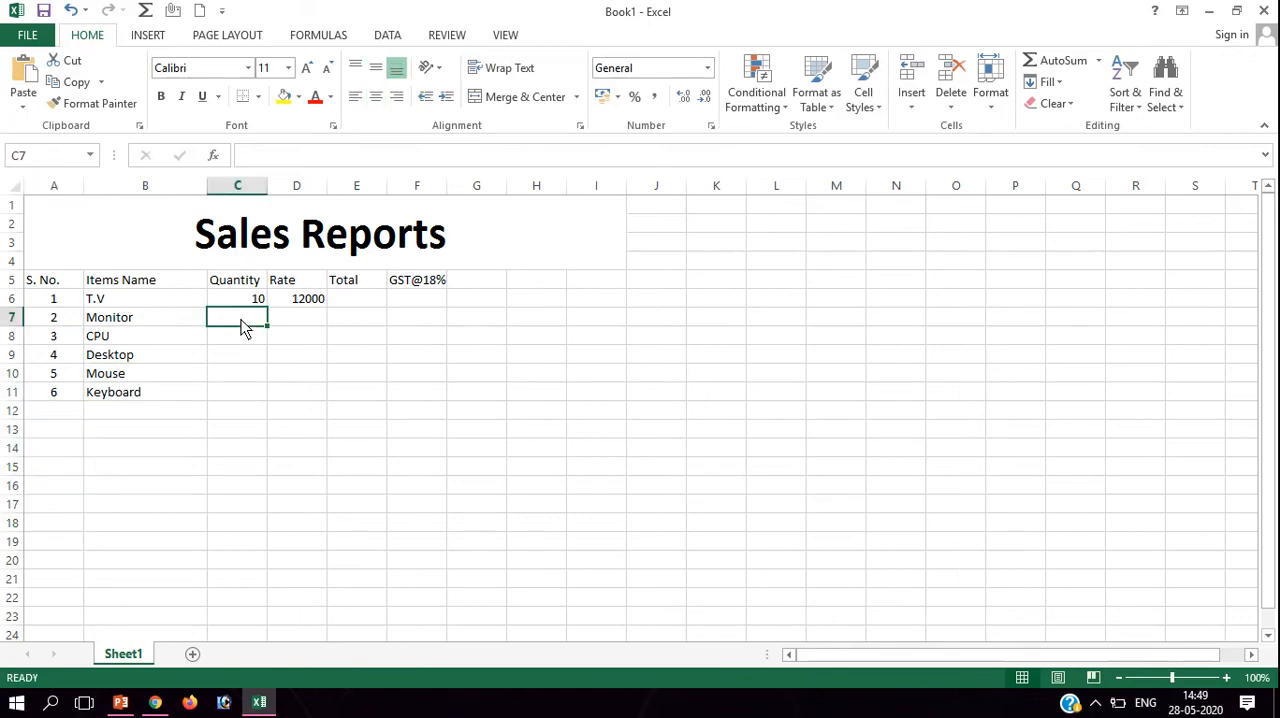
text(12)
key(Tab)
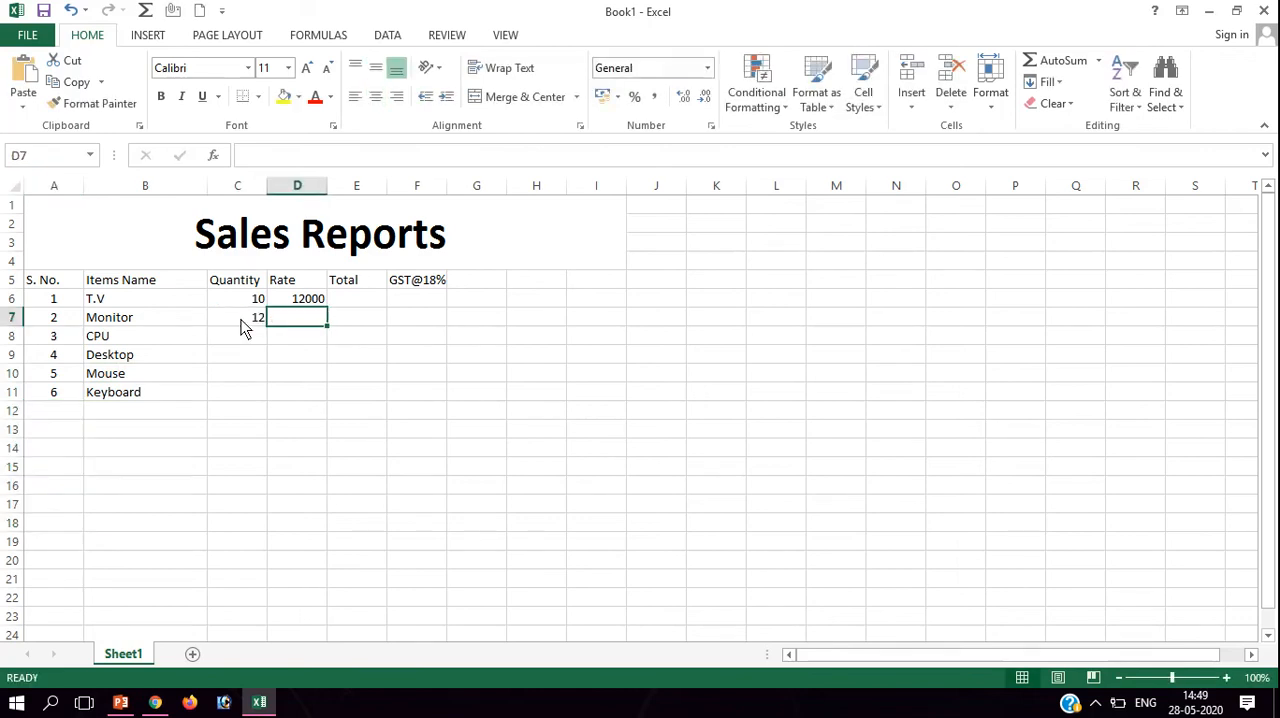
text(2)
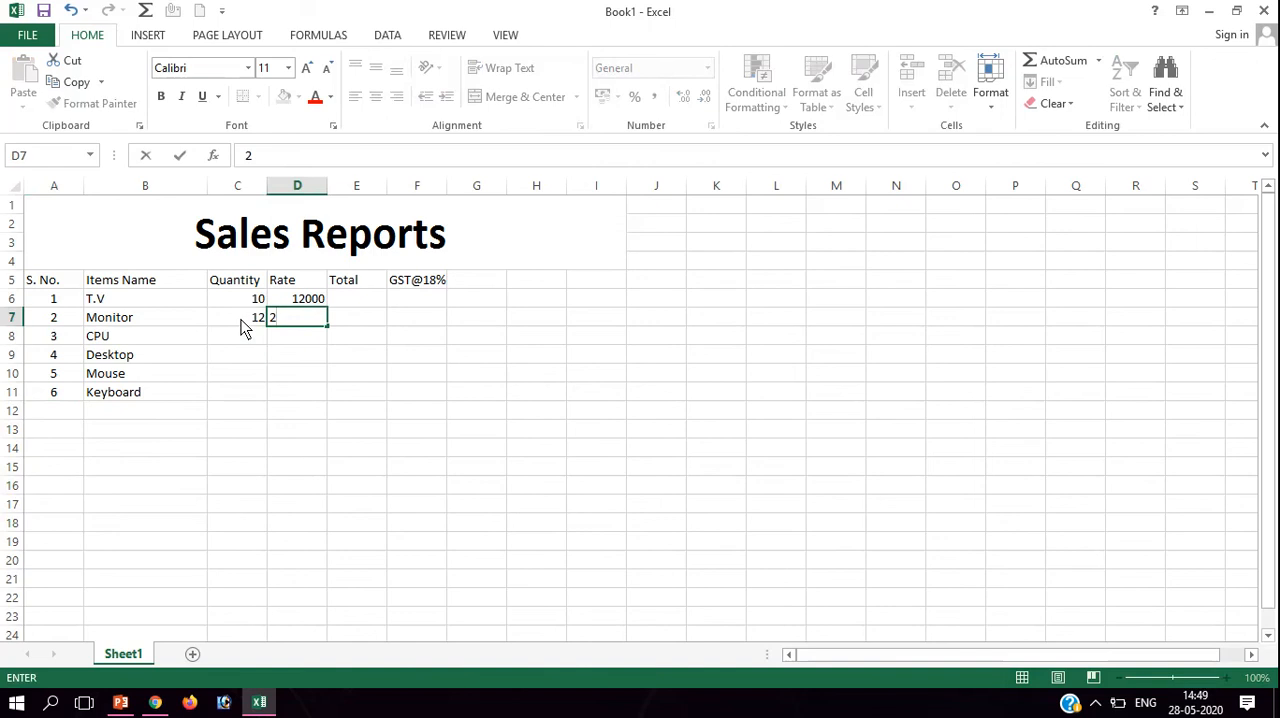
text(800)
key(Return)
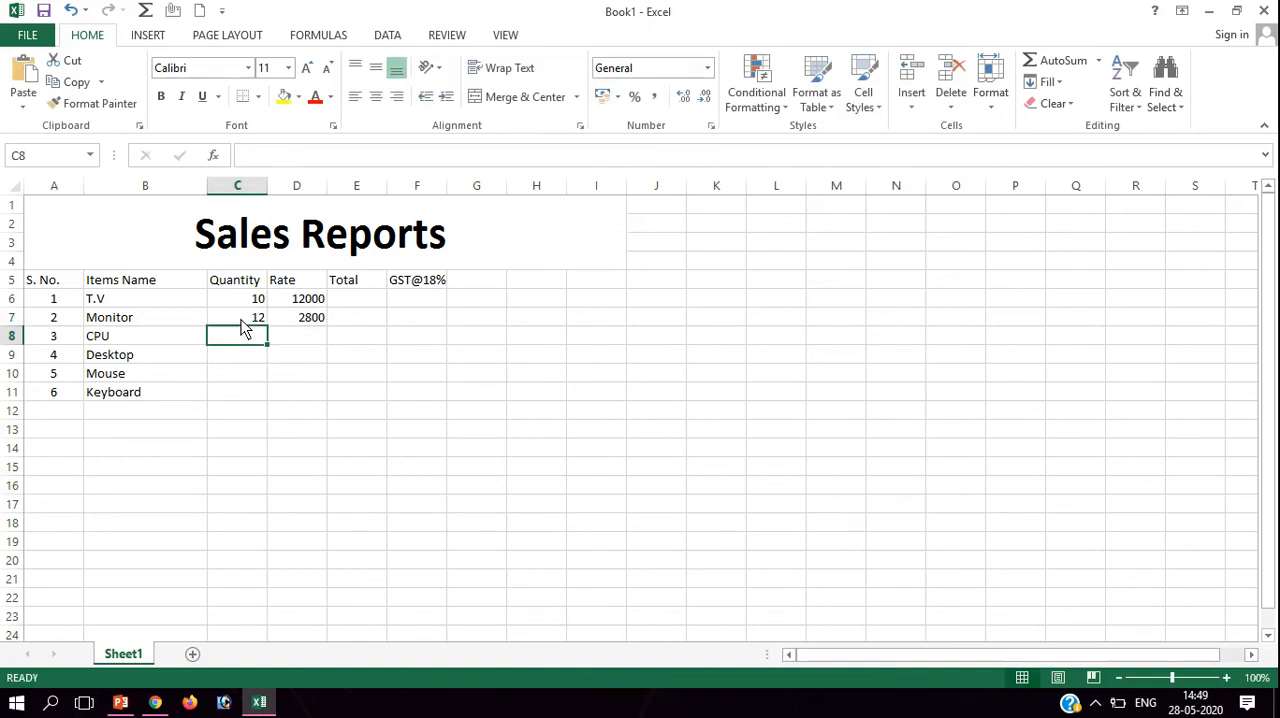
Fill in the CPU row with quantity 12 in C8 and rate 12000 in D8.
text(12)
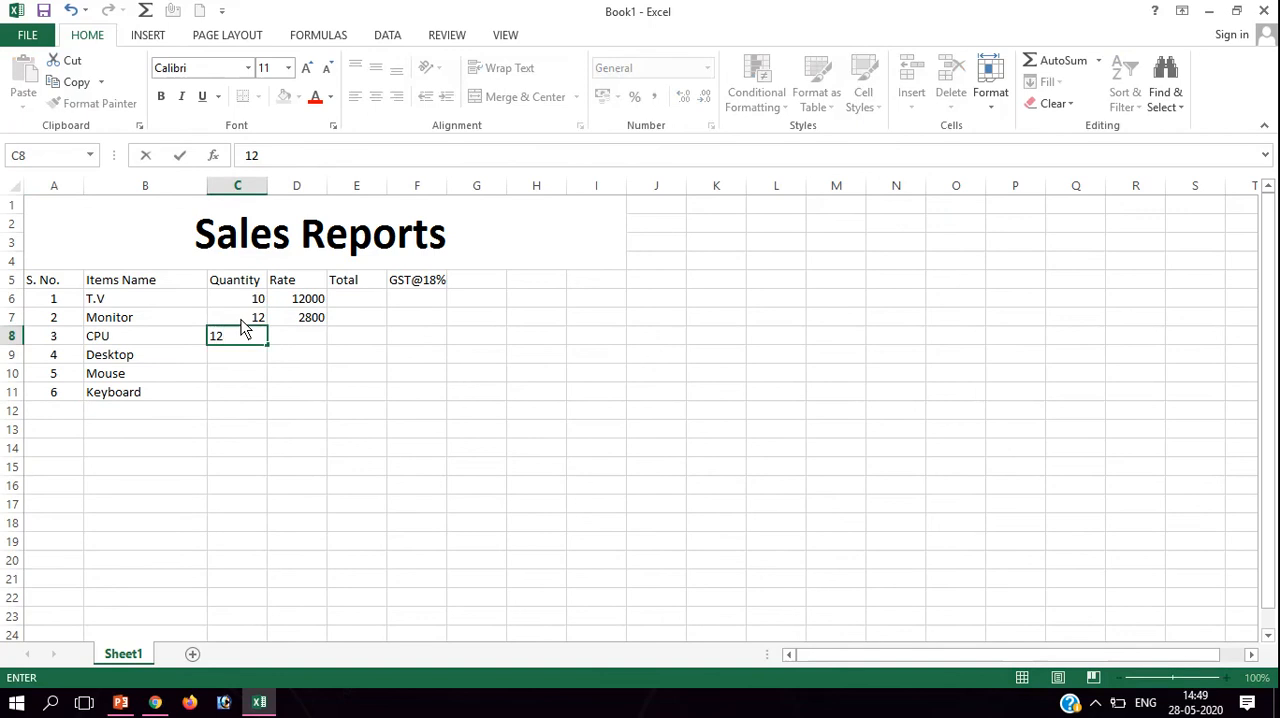
key(Return)
key(Right)
key(Up)
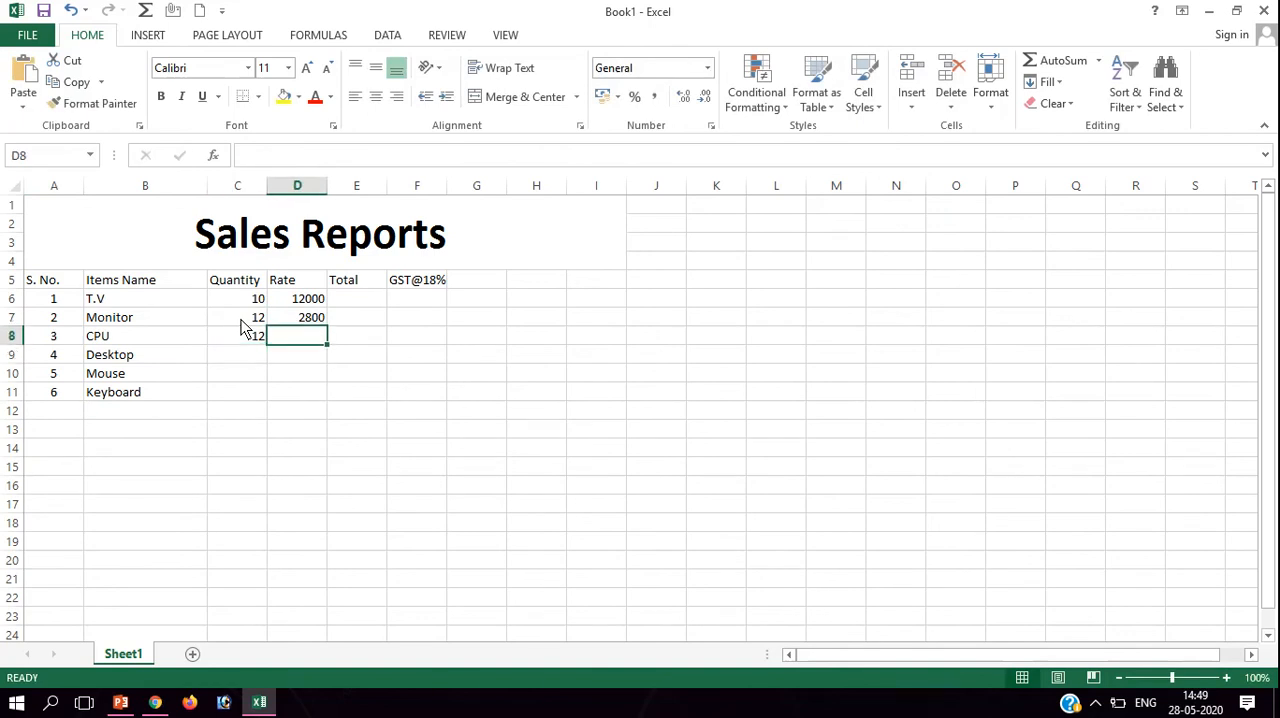
text(12)
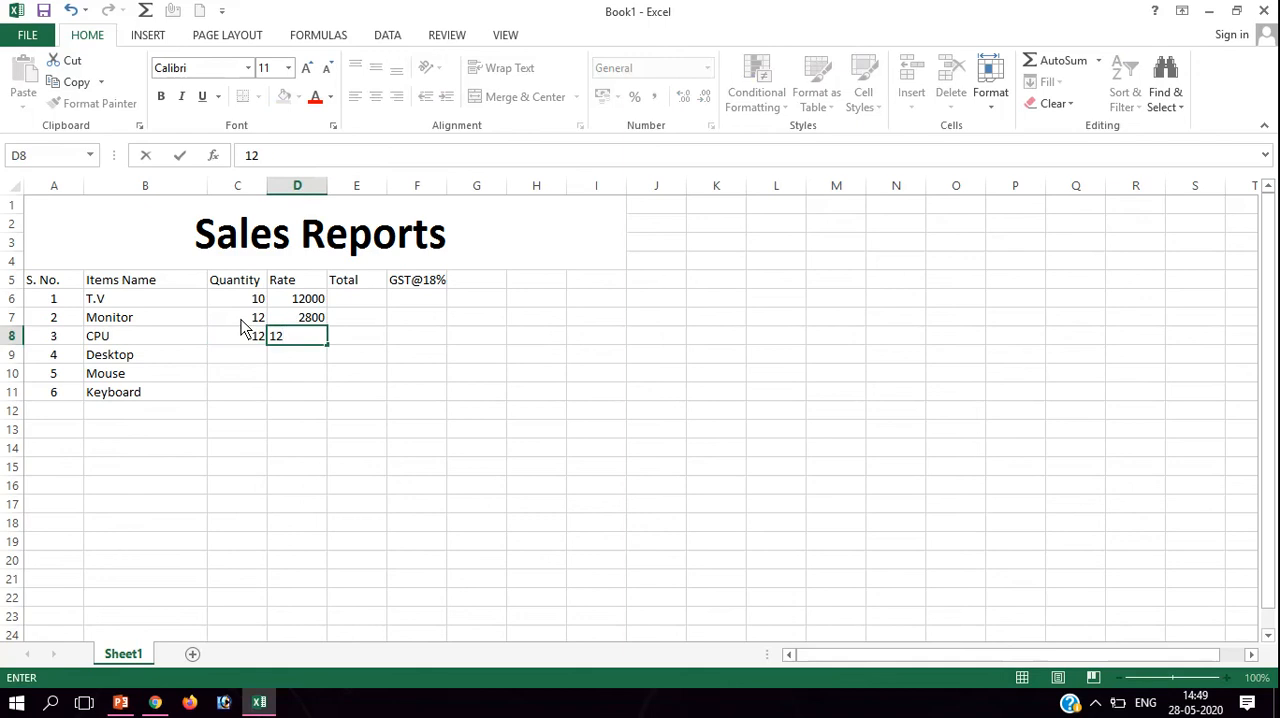
text(000)
key(Return)
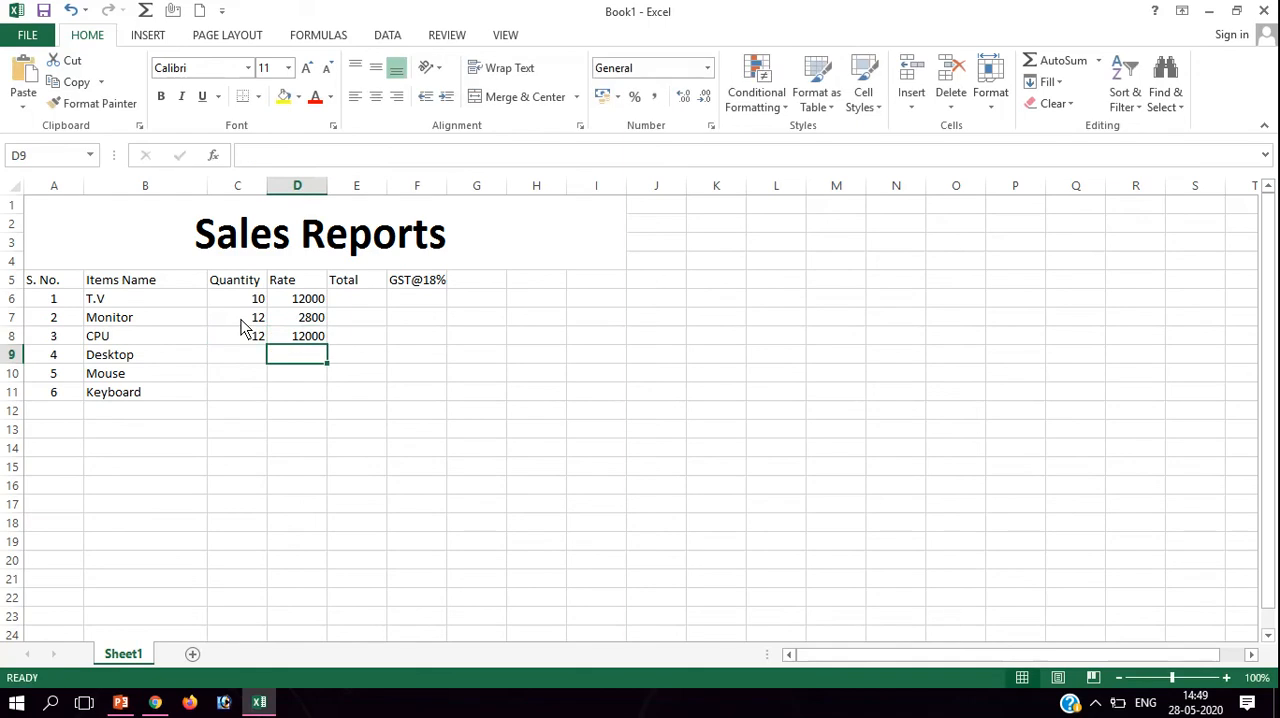
Fill in the Desktop row with quantity 18 in C9 and rate 15000 in D9.
key(Left)
key(Up)
key(Down)
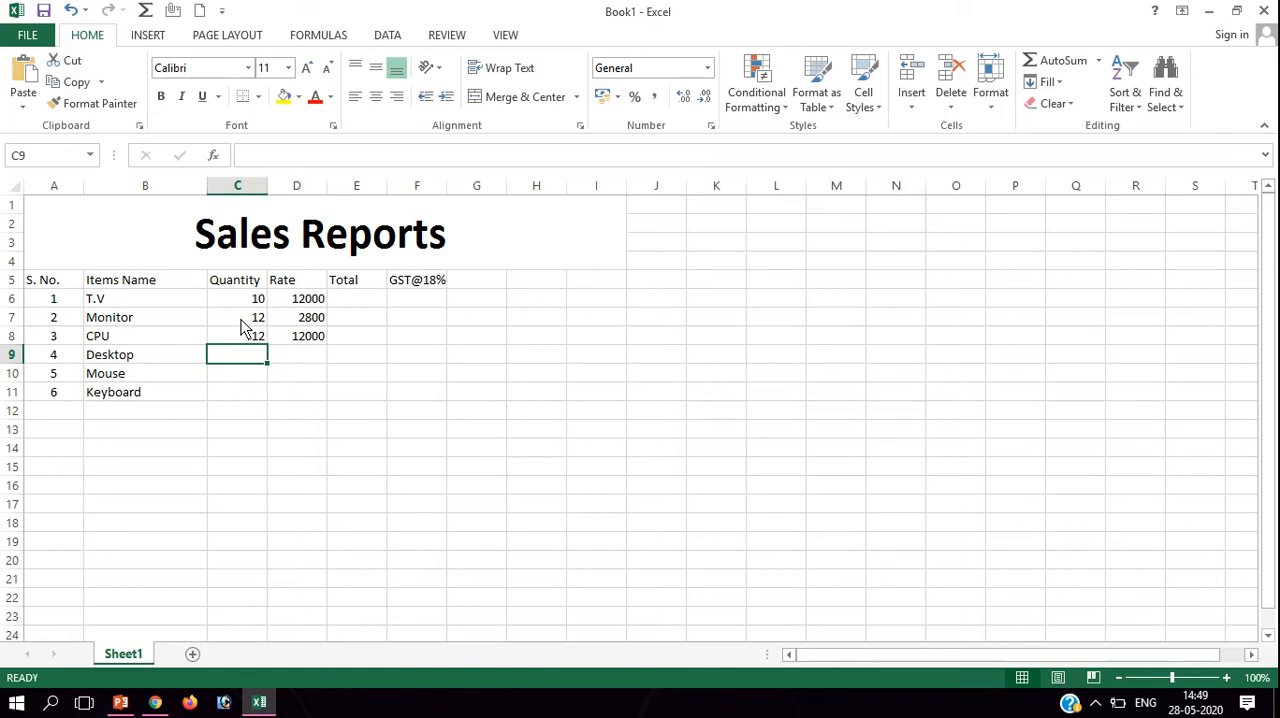
text(12)
key(BackSpace)
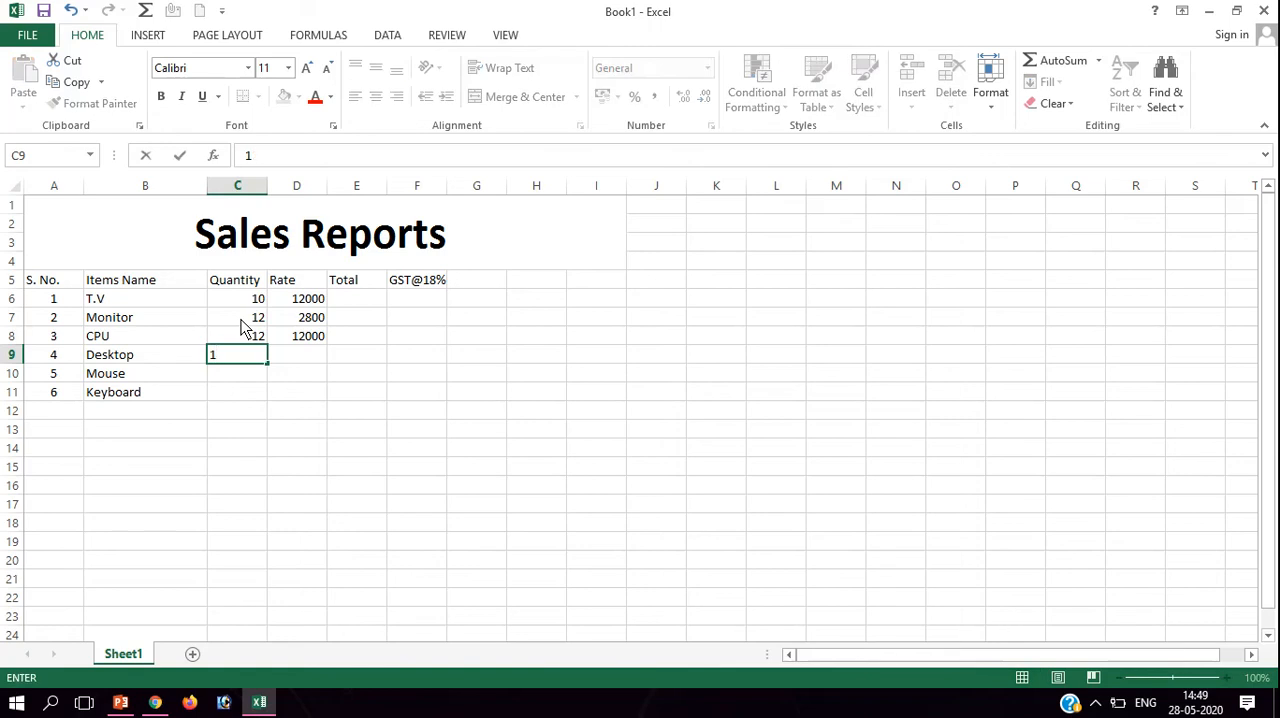
text(8)
key(Tab)
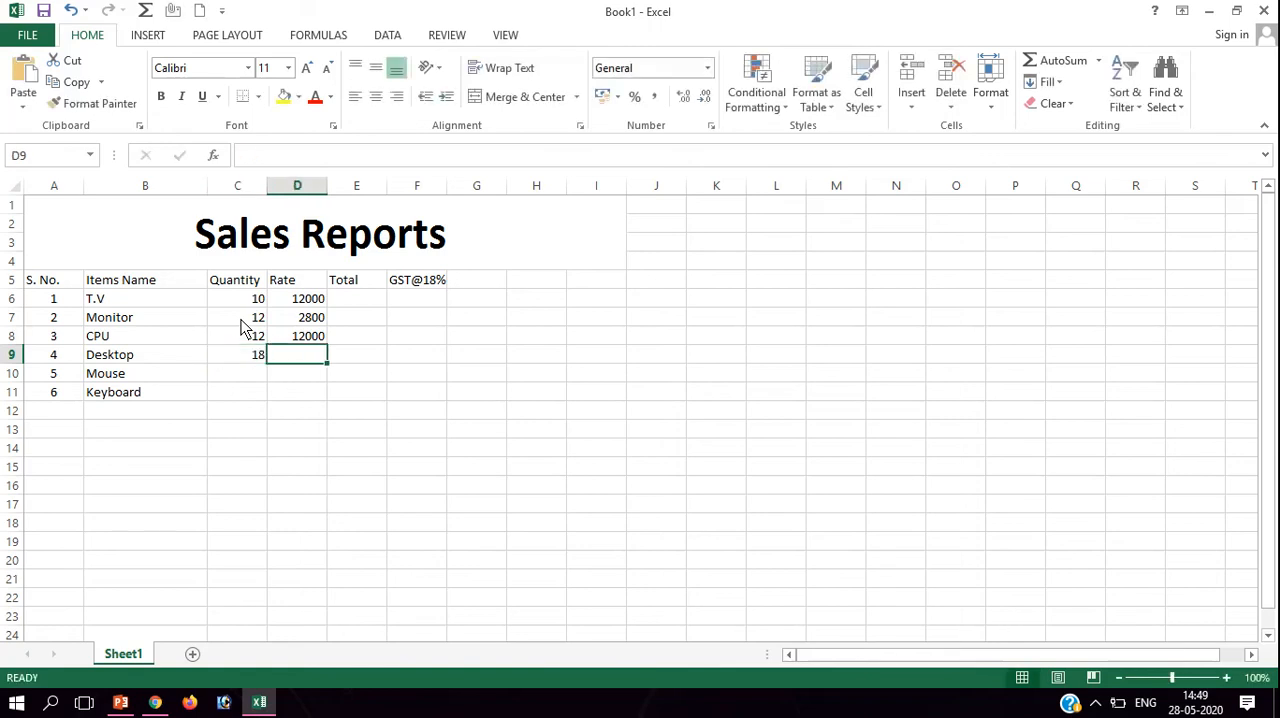
text(12)
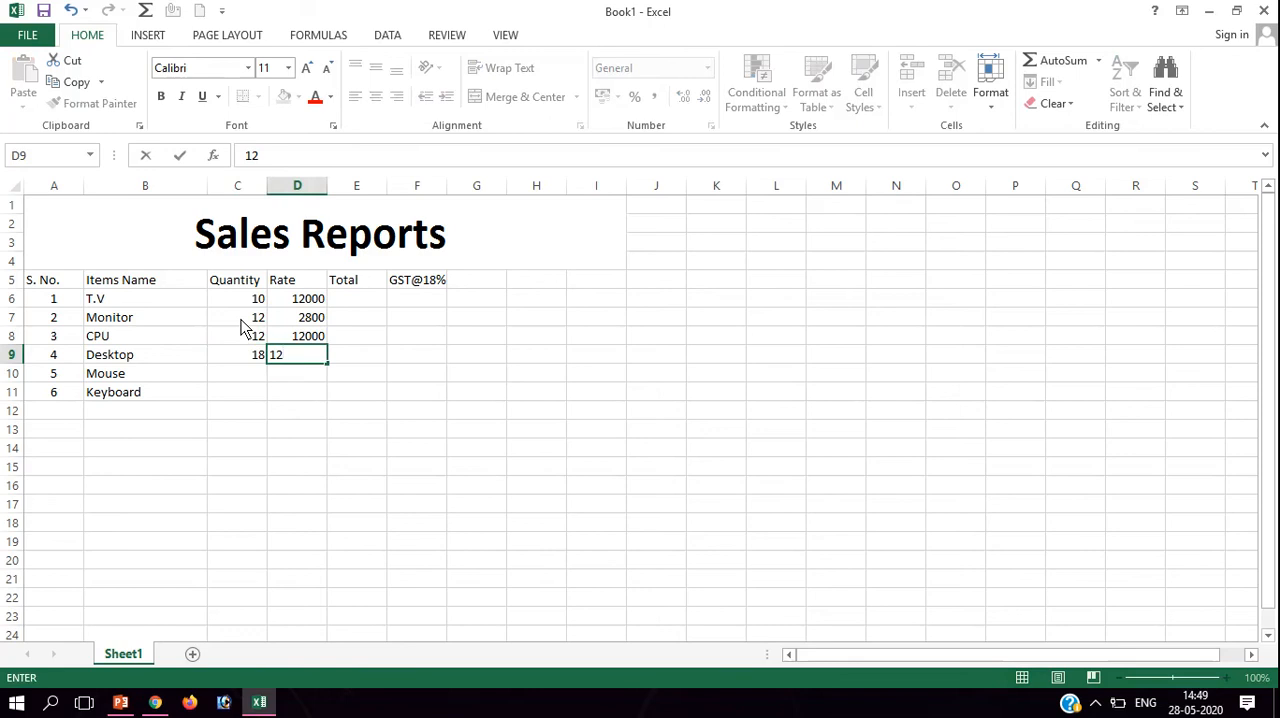
text(00)
key(BackSpace)
key(BackSpace)
key(BackSpace)
text(5000)
key(Return)
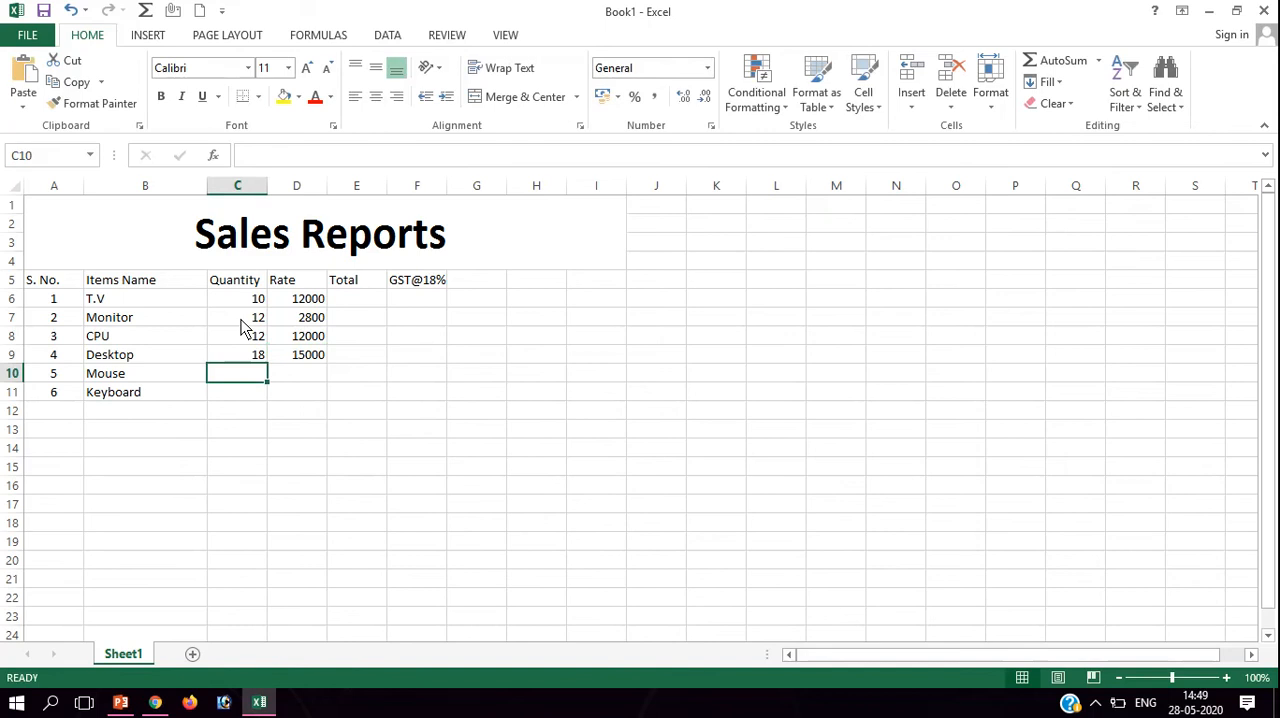
Fill in the Mouse row with quantity 50 in C10 and rate 200 in D10.
text(1)
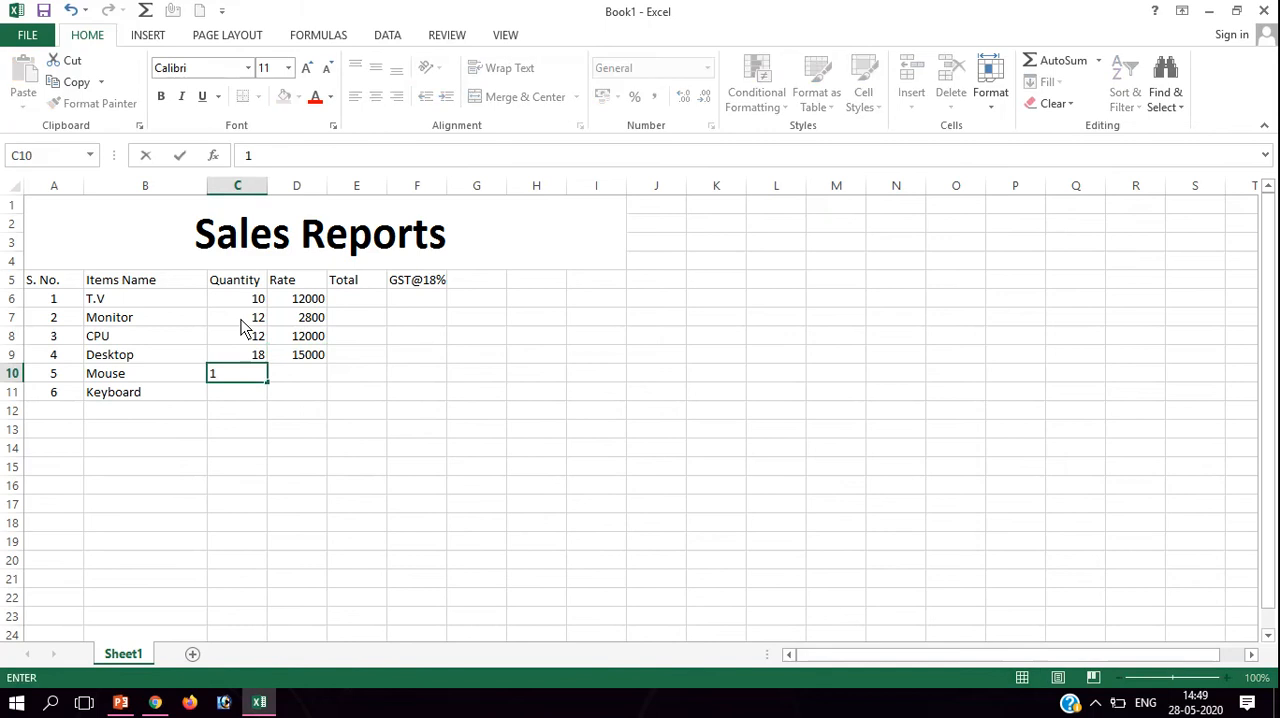
key(BackSpace)
text(50)
key(Tab)
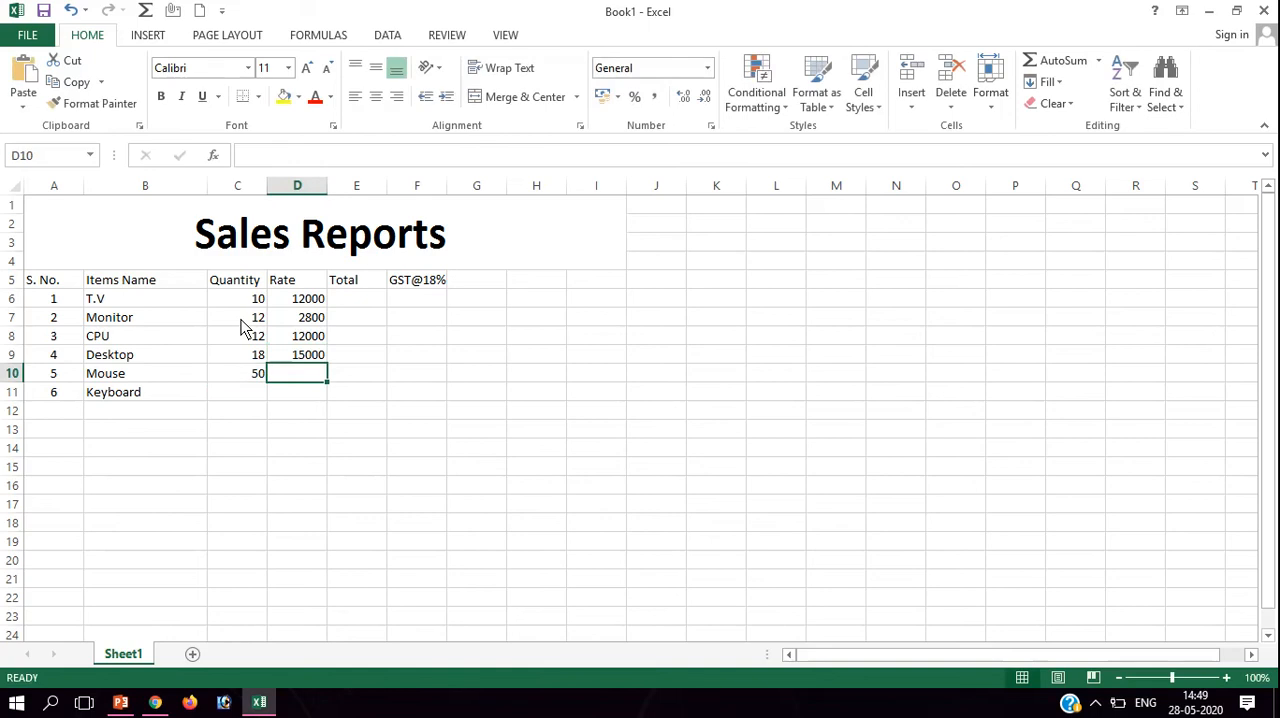
text(200)
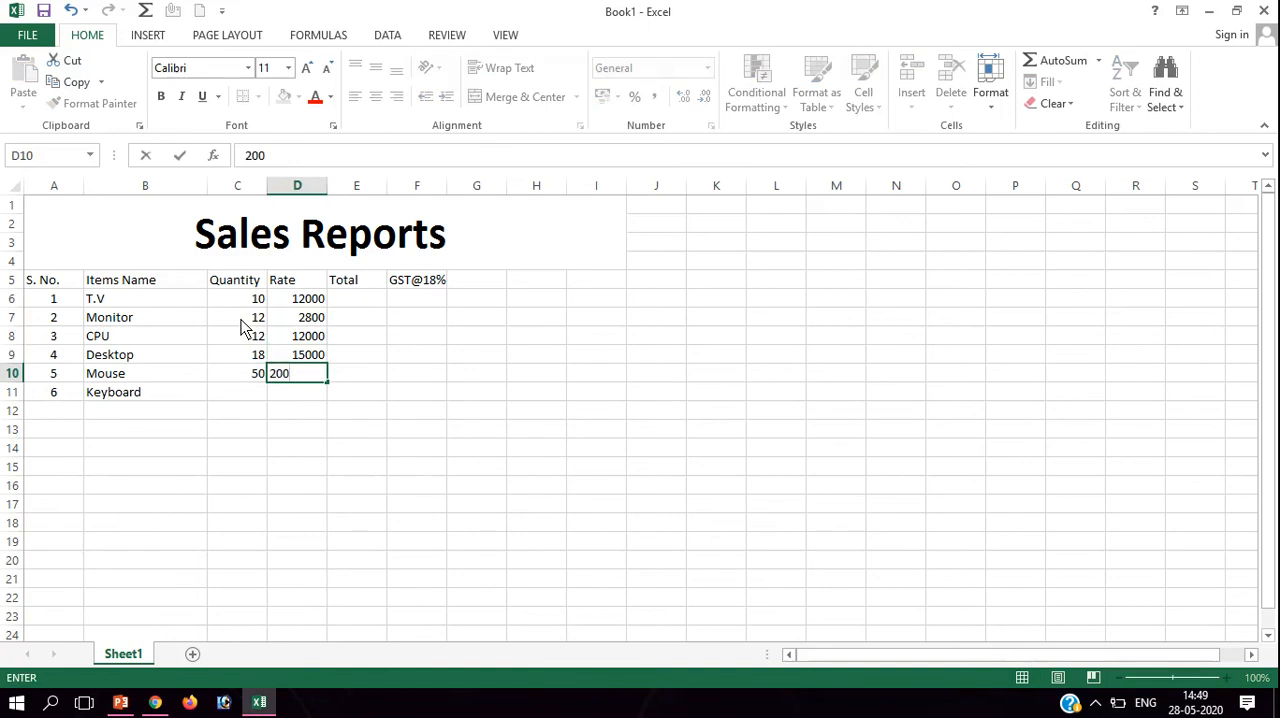
key(Return)
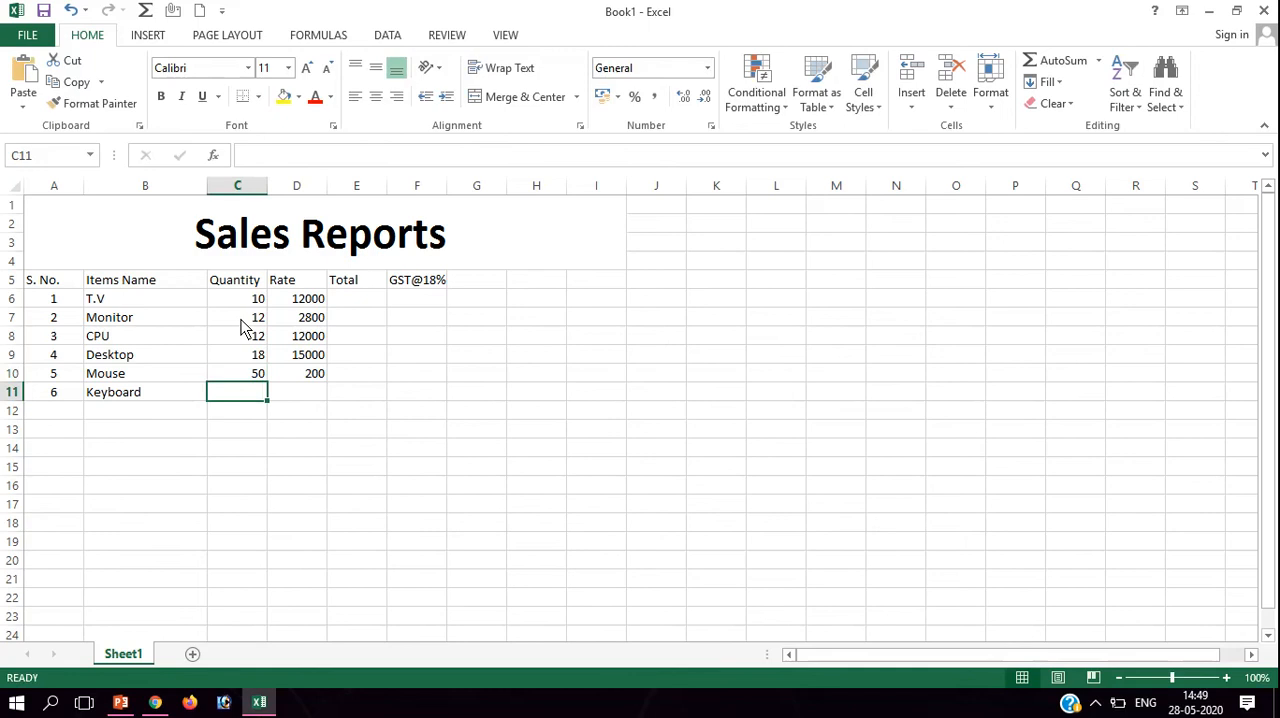
Fill in the Keyboard row with quantity 40 in C11 and rate 250 in D11.
text(40)
key(Tab)
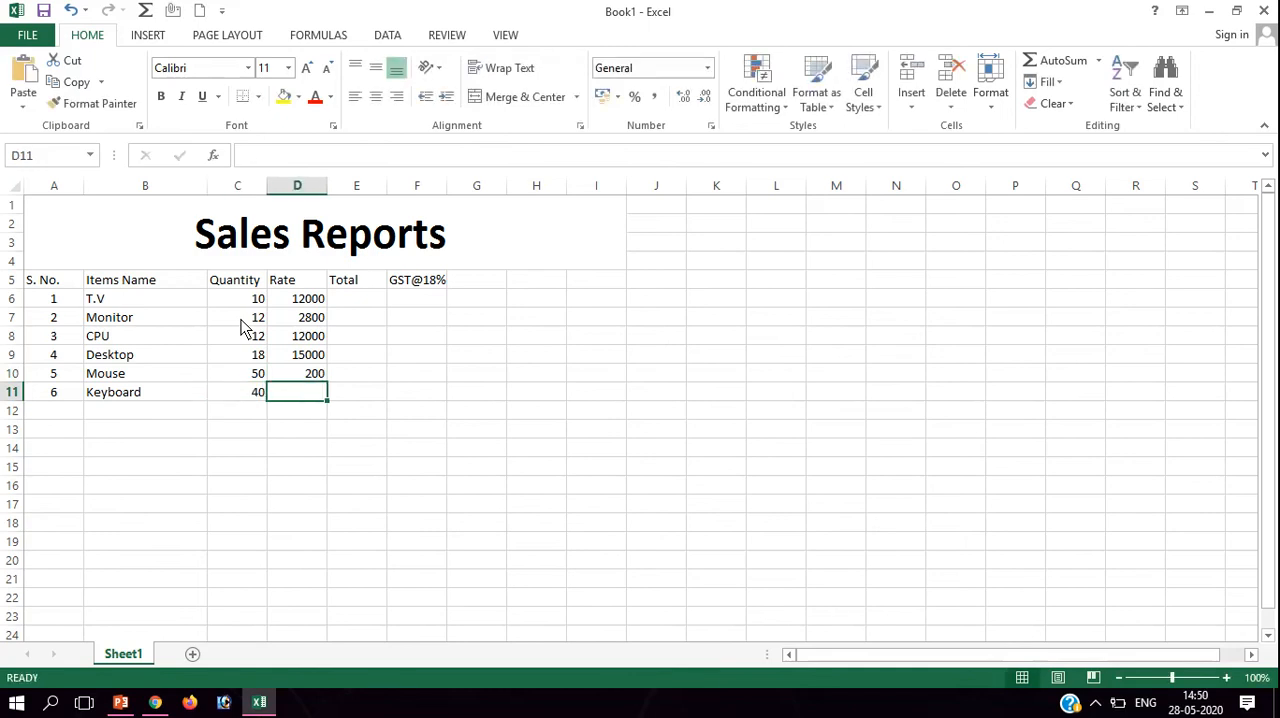
text(250)
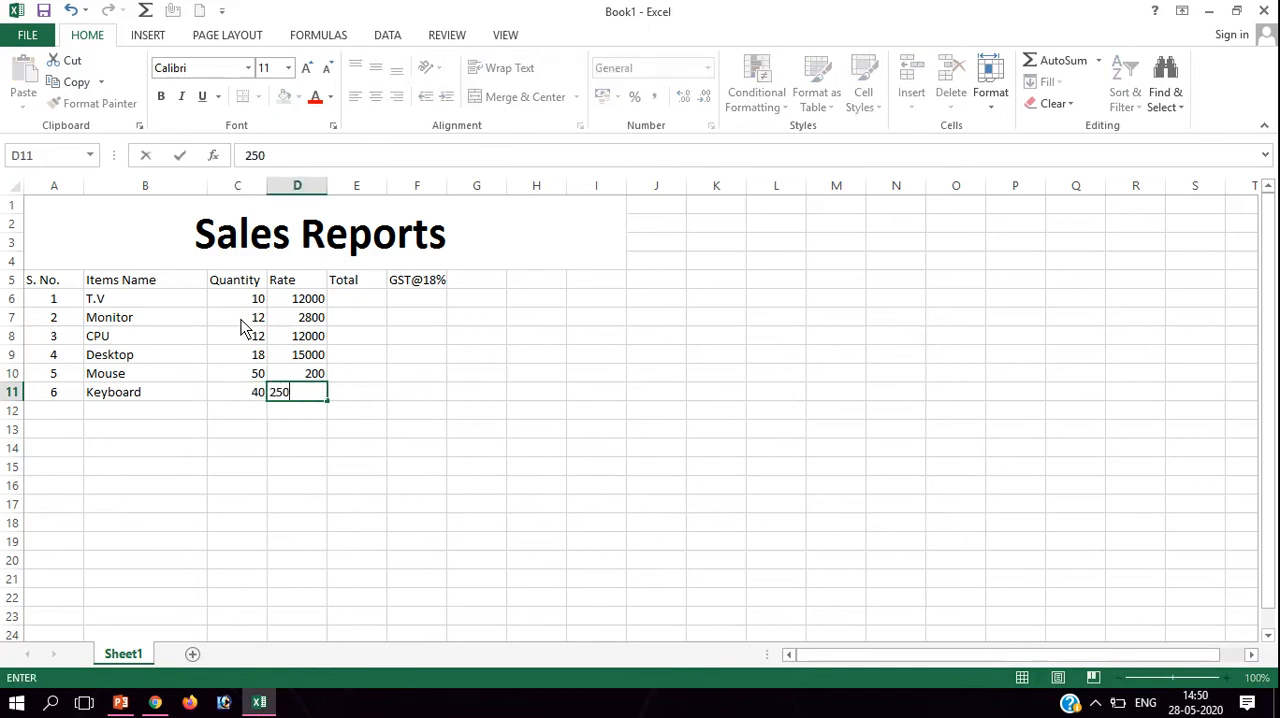
Calculate the T.V total in E6 by multiplying quantity by rate with the formula =c6*d6.
click(368, 300)
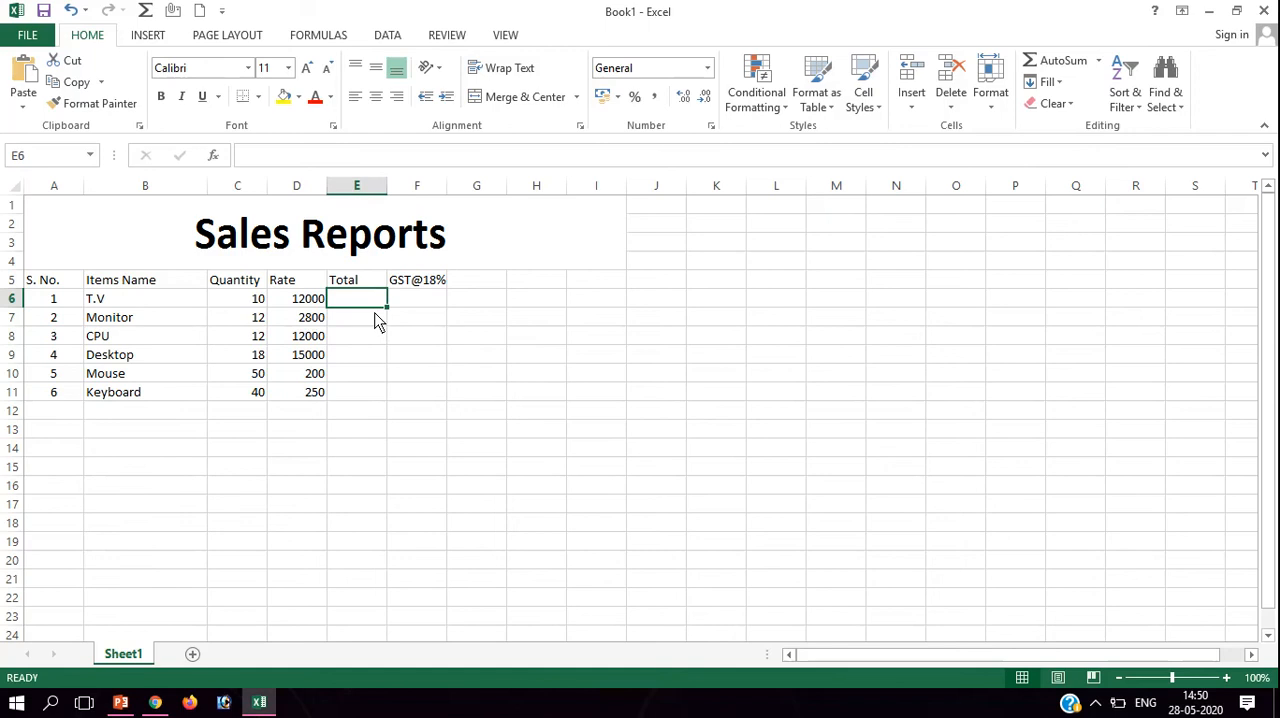
text(=)
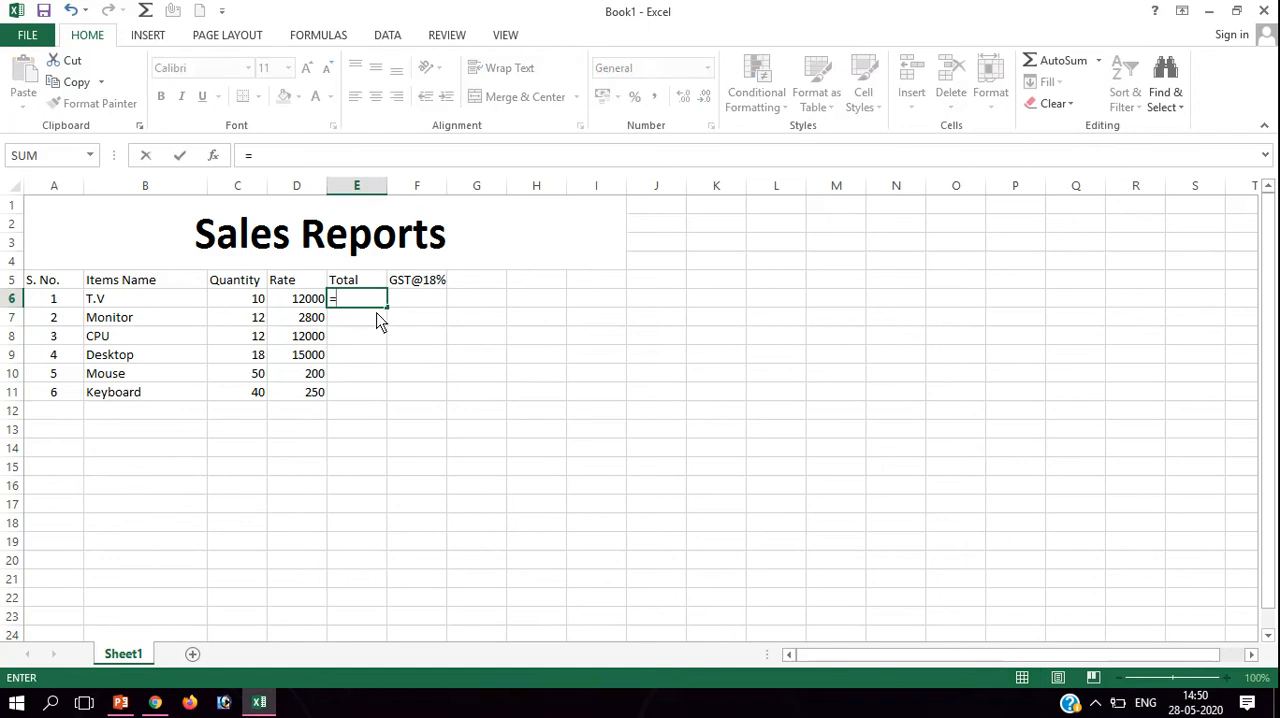
click(246, 189)
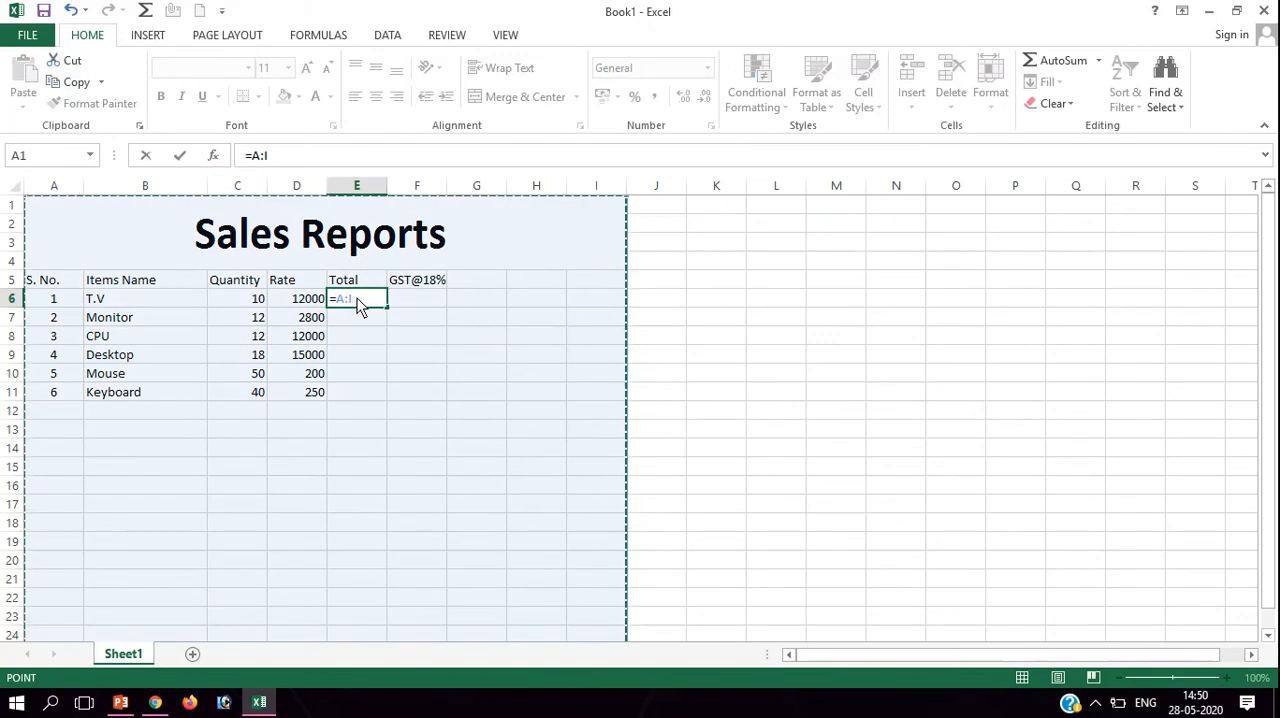
key(BackSpace)
key(BackSpace)
key(BackSpace)
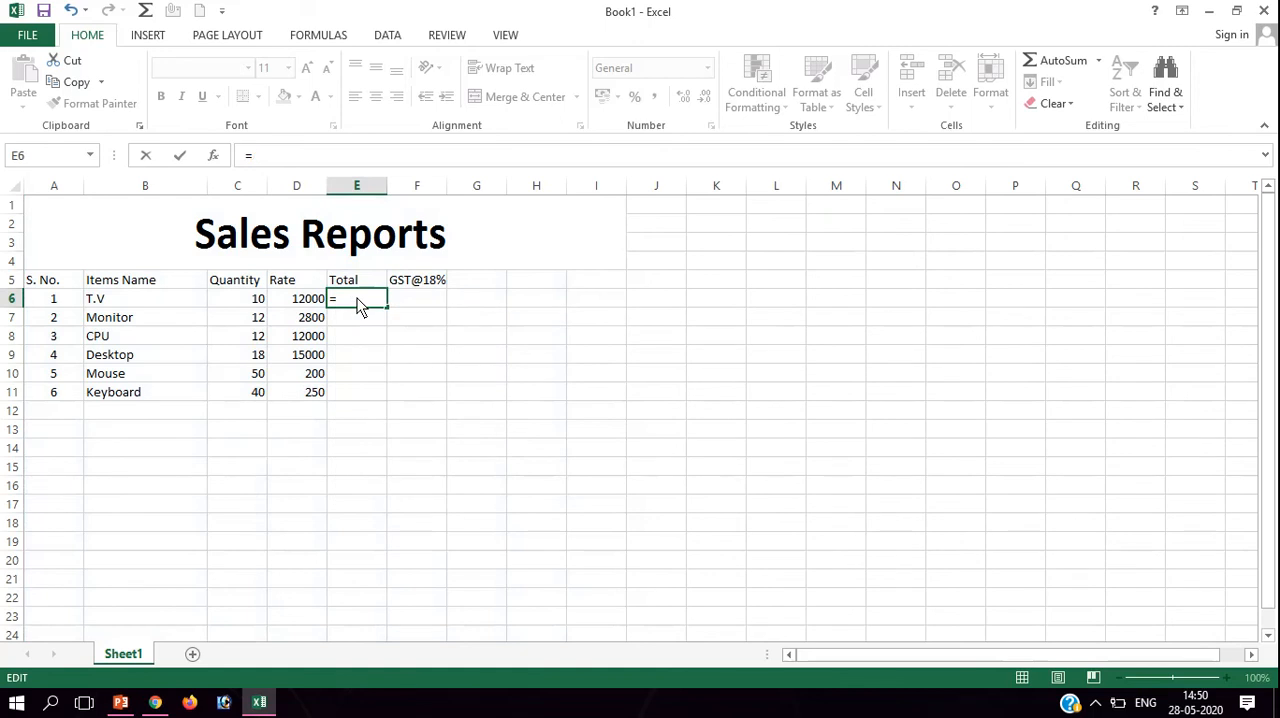
text(c)
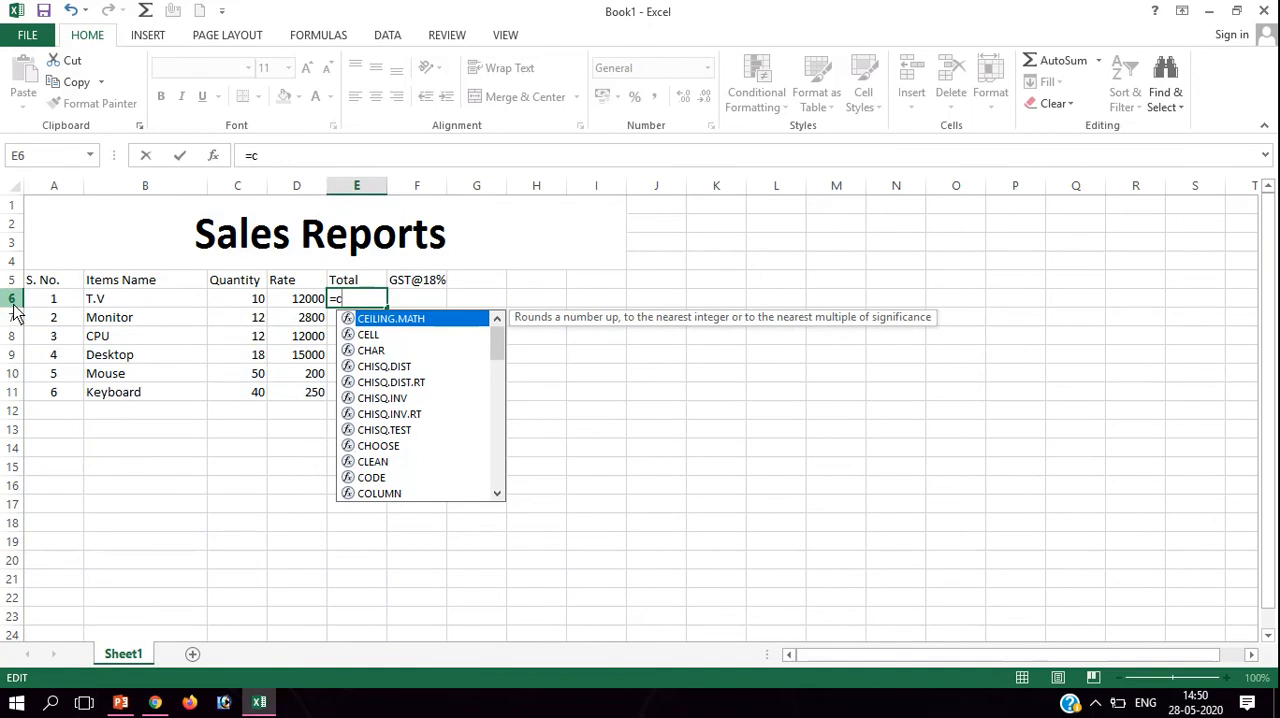
text(6)
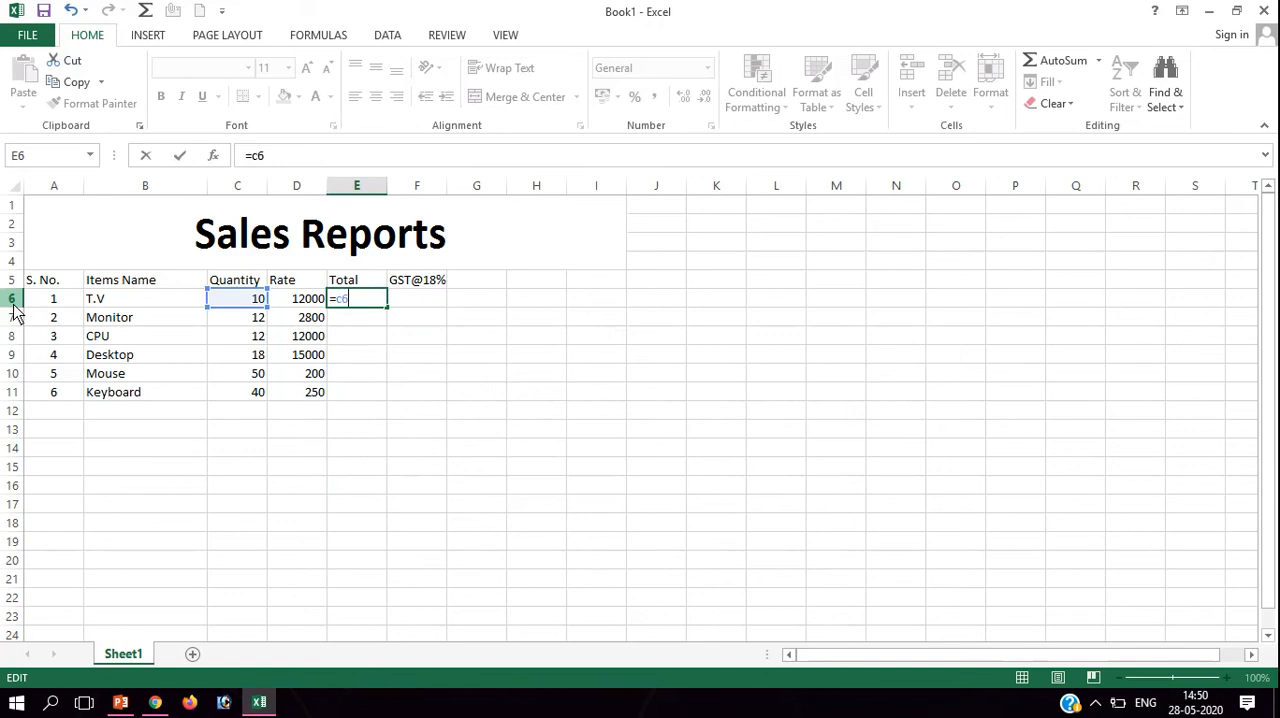
text(*d)
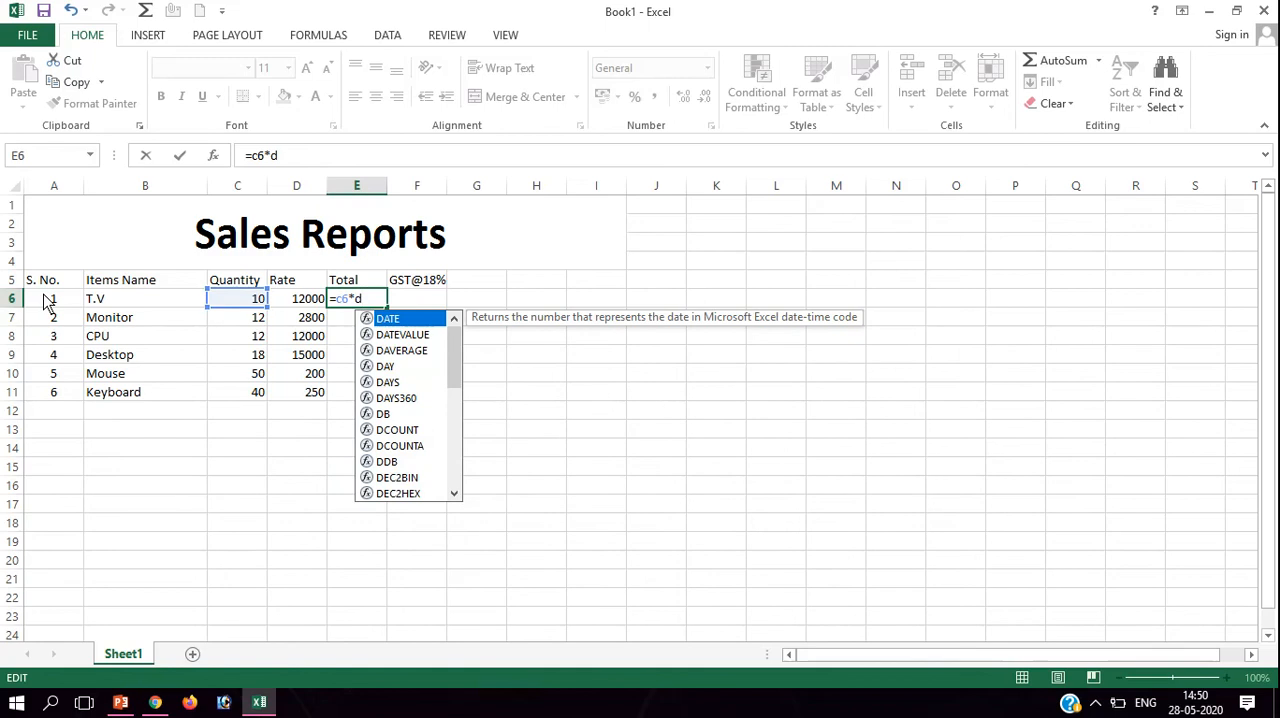
text(6)
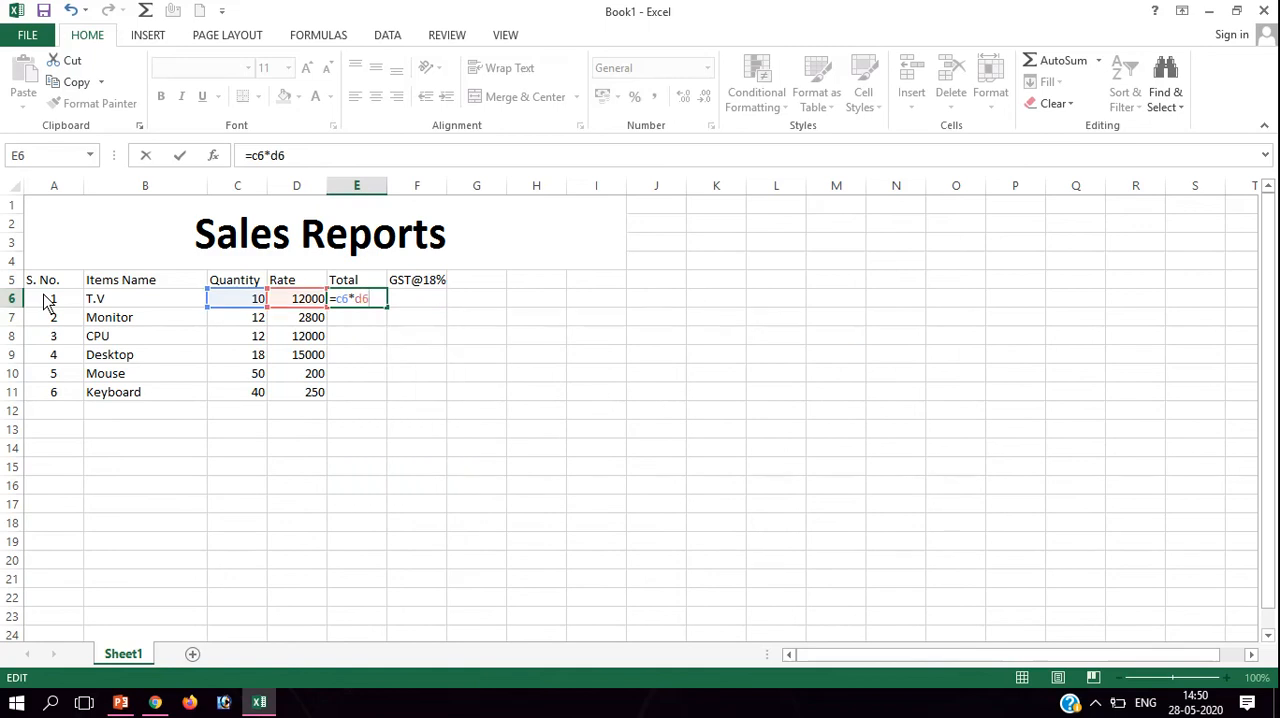
key(Return)
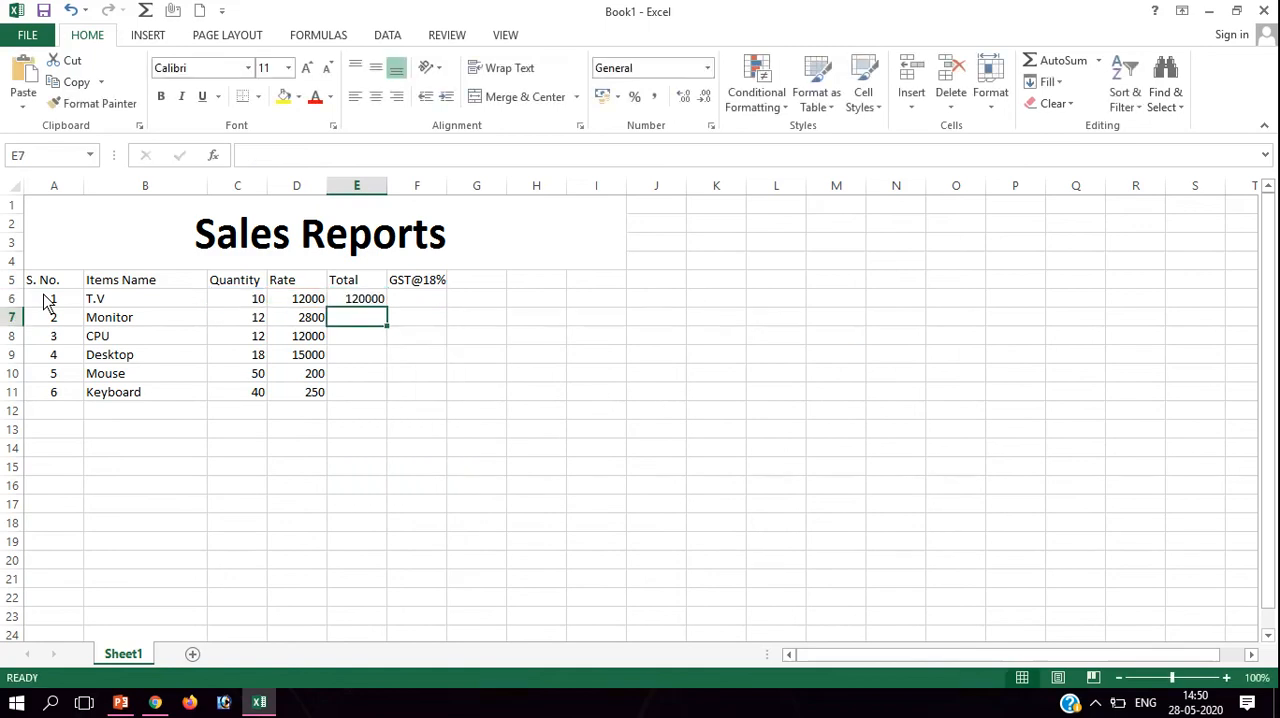
Calculate the Monitor total in E7 with the formula =product(C7:D7).
text(=)
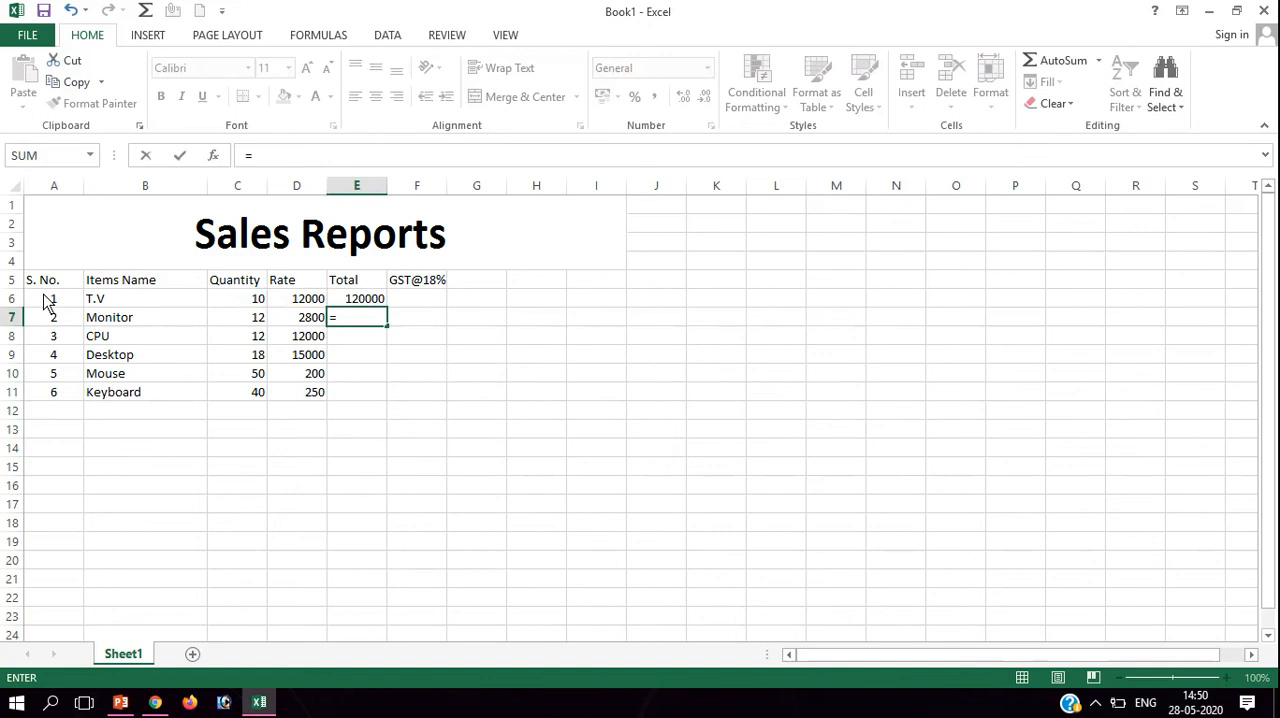
text(produ)
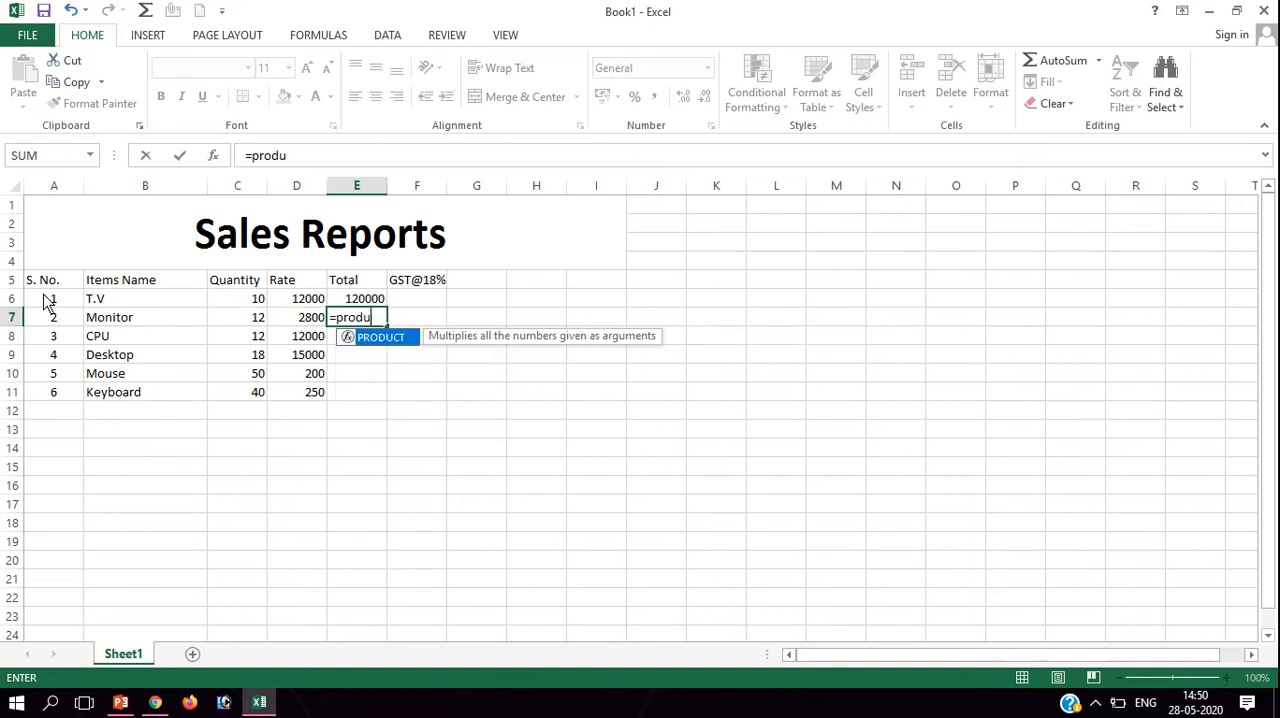
text(ct()
click(260, 320)
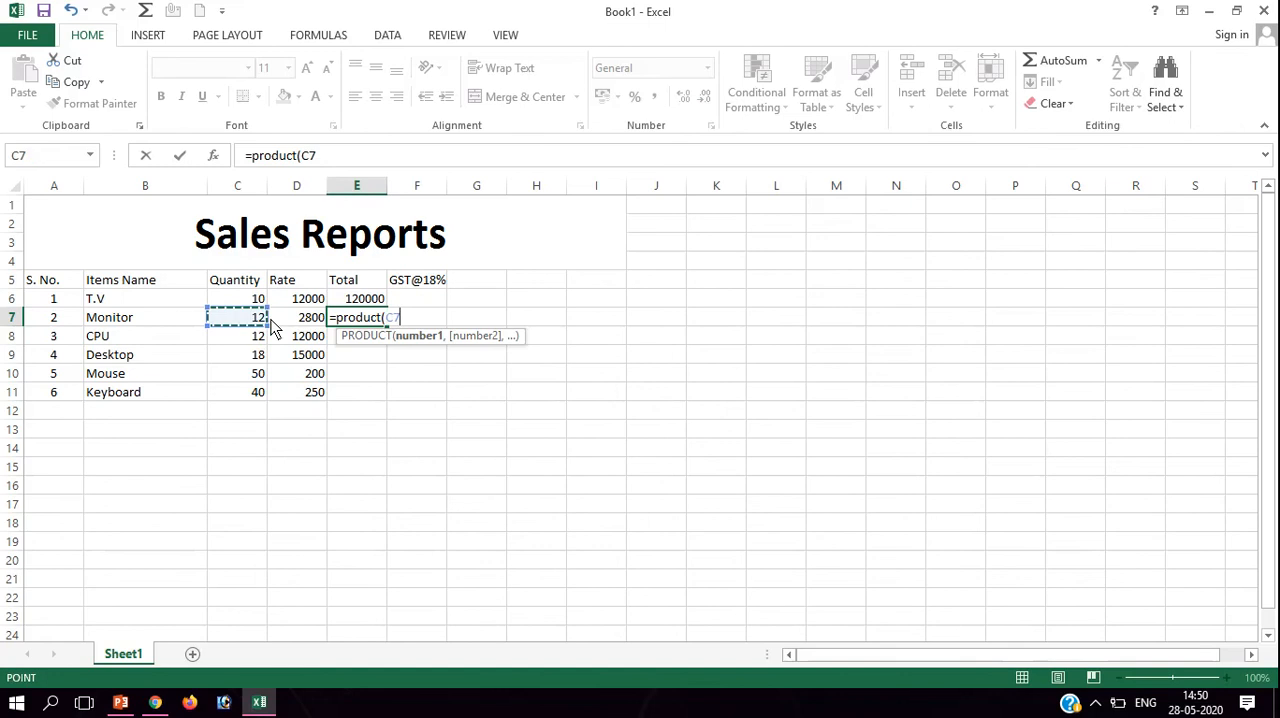
drag(274, 326, 296, 328)
text())
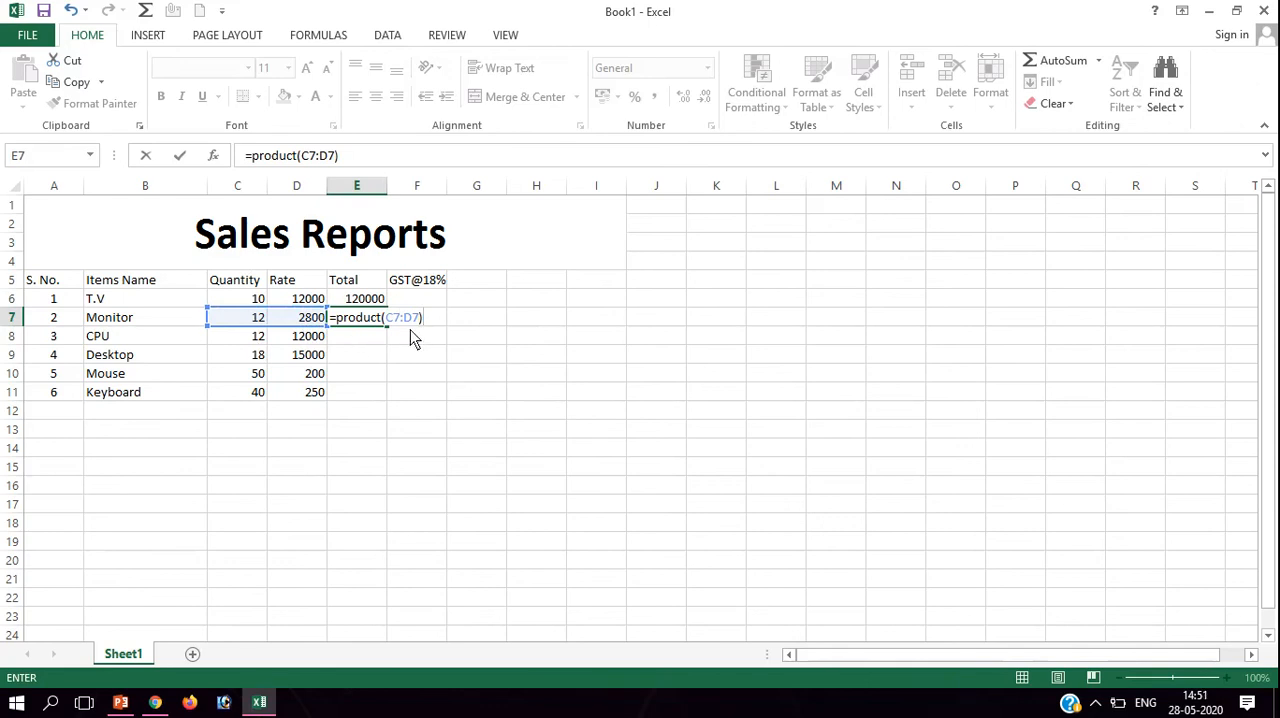
key(Return)
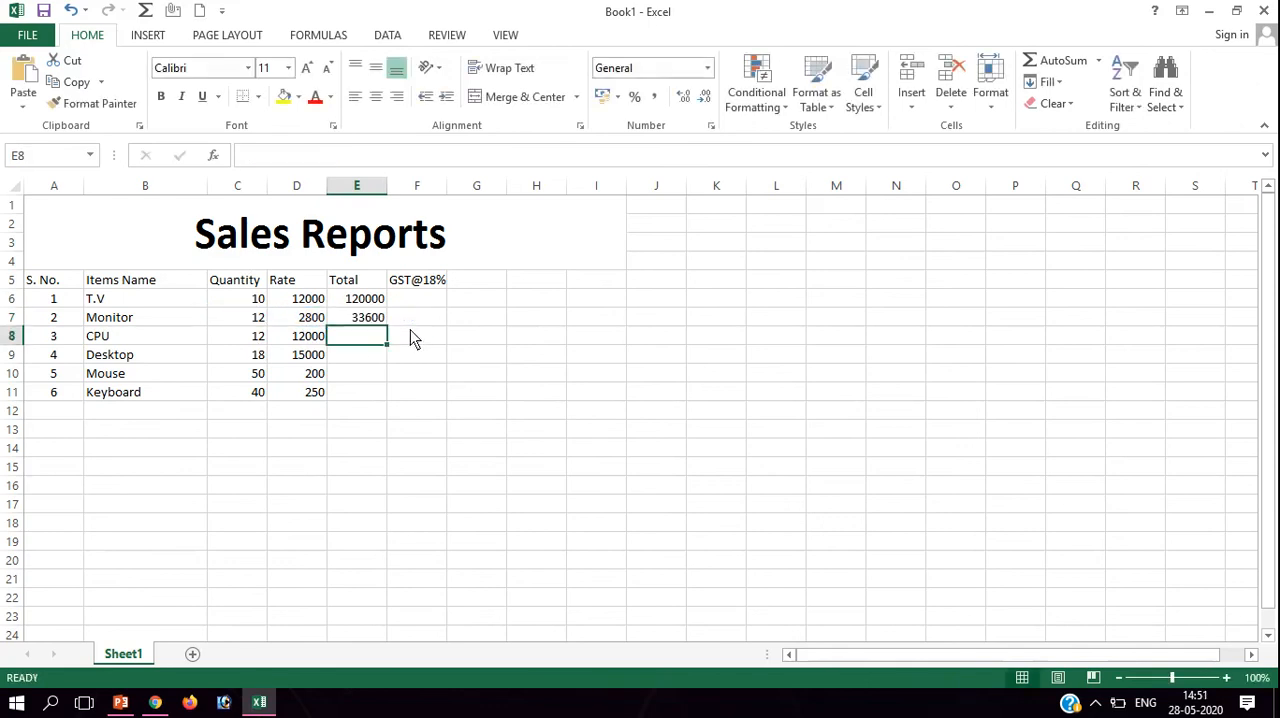
Fill the Total formulas from E6:E7 down through the Keyboard row in E11.
click(371, 304)
drag(385, 307, 375, 317)
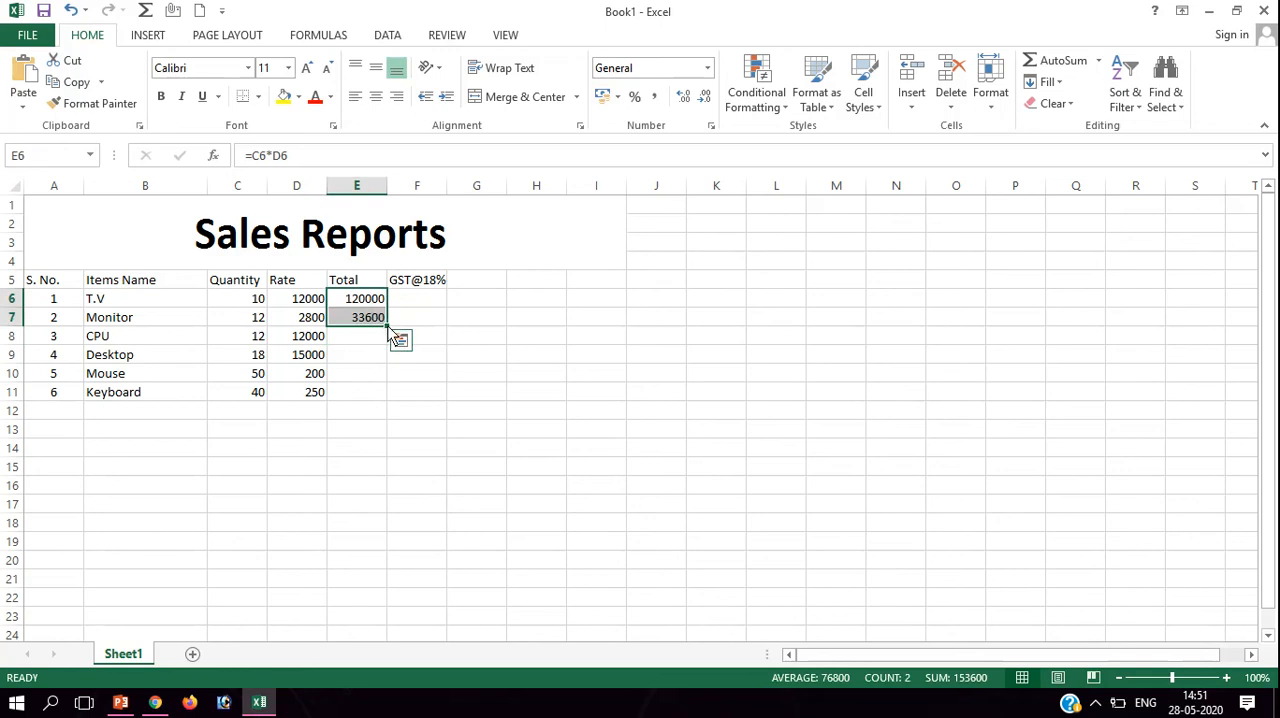
drag(386, 326, 393, 410)
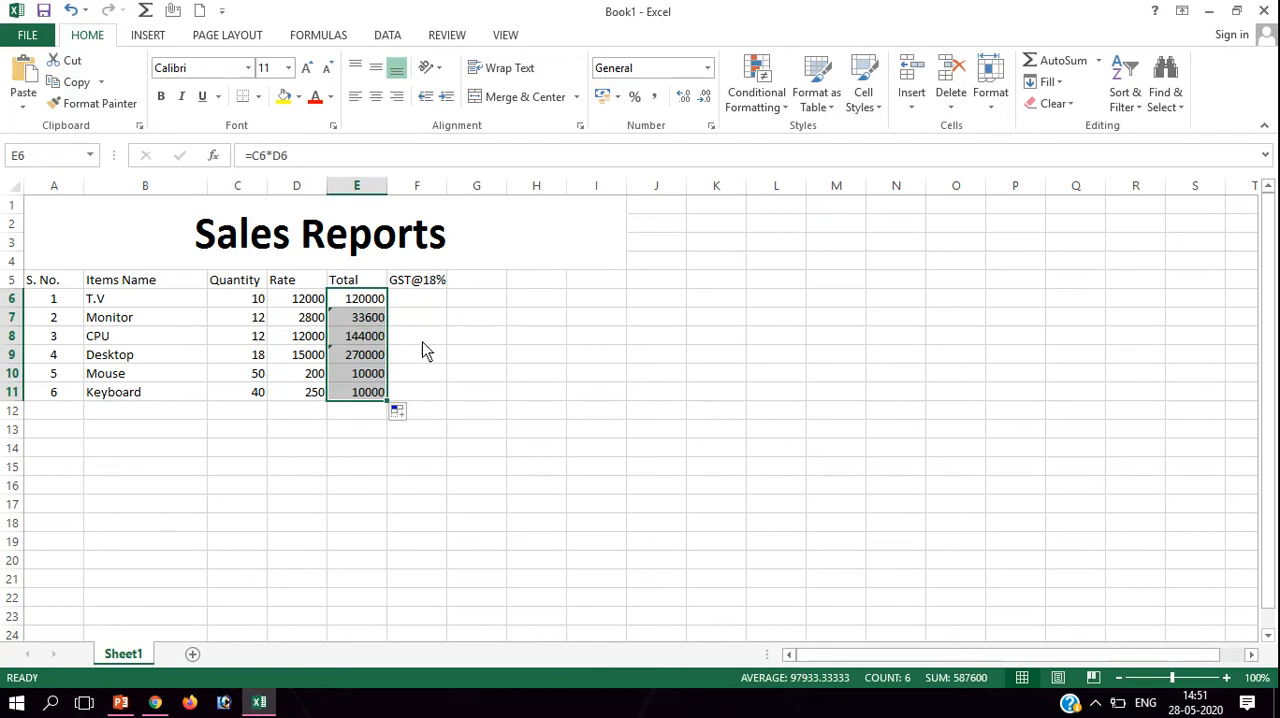
Calculate the T.V GST in F6 with the formula =E6*18%.
click(422, 310)
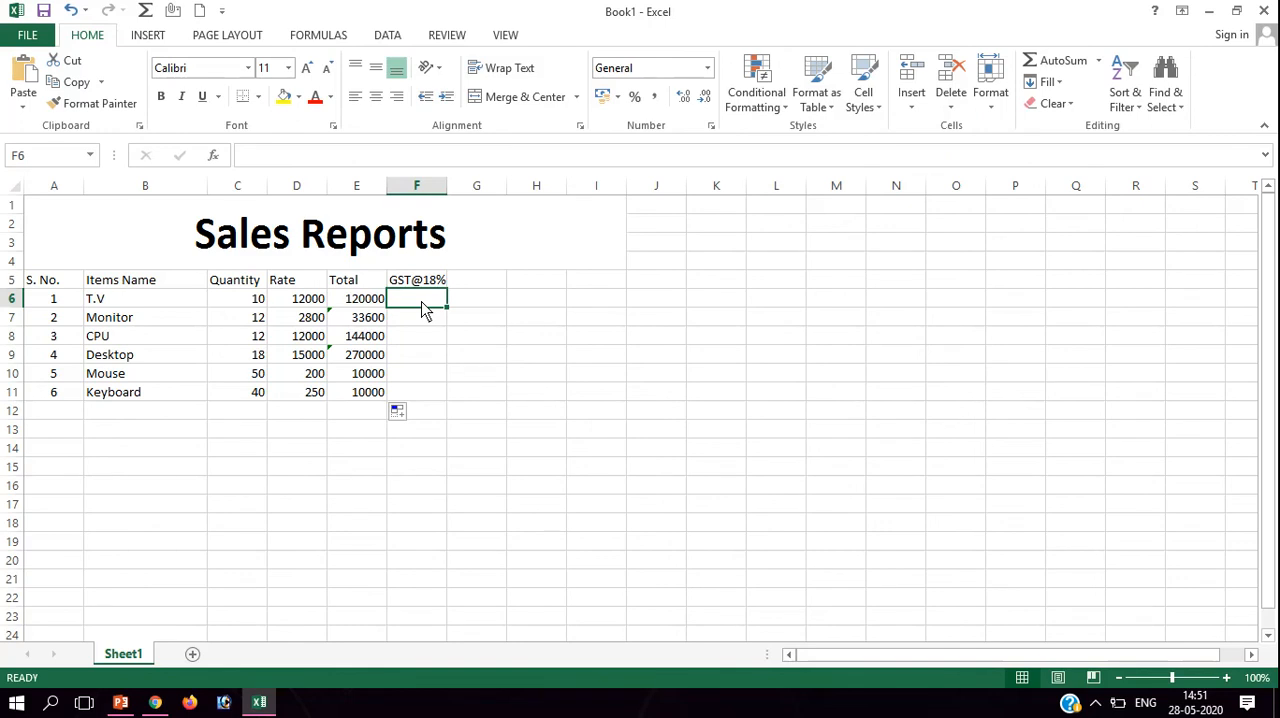
text(=)
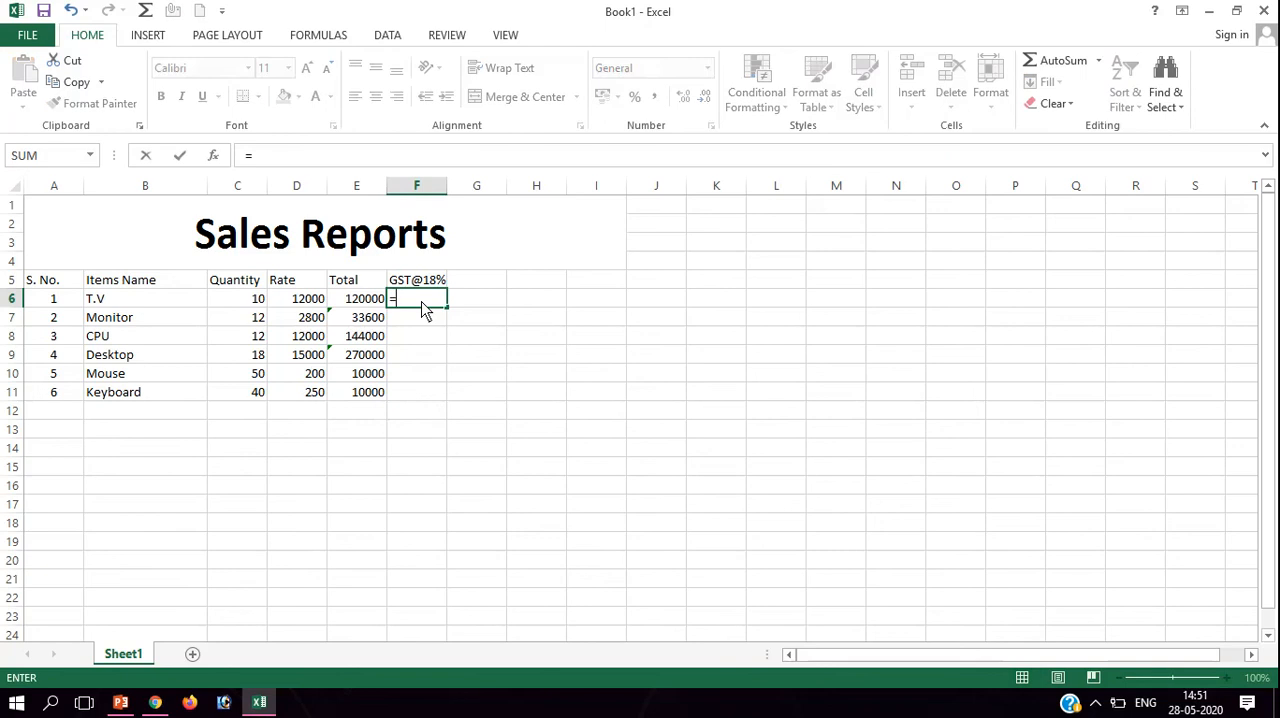
click(357, 303)
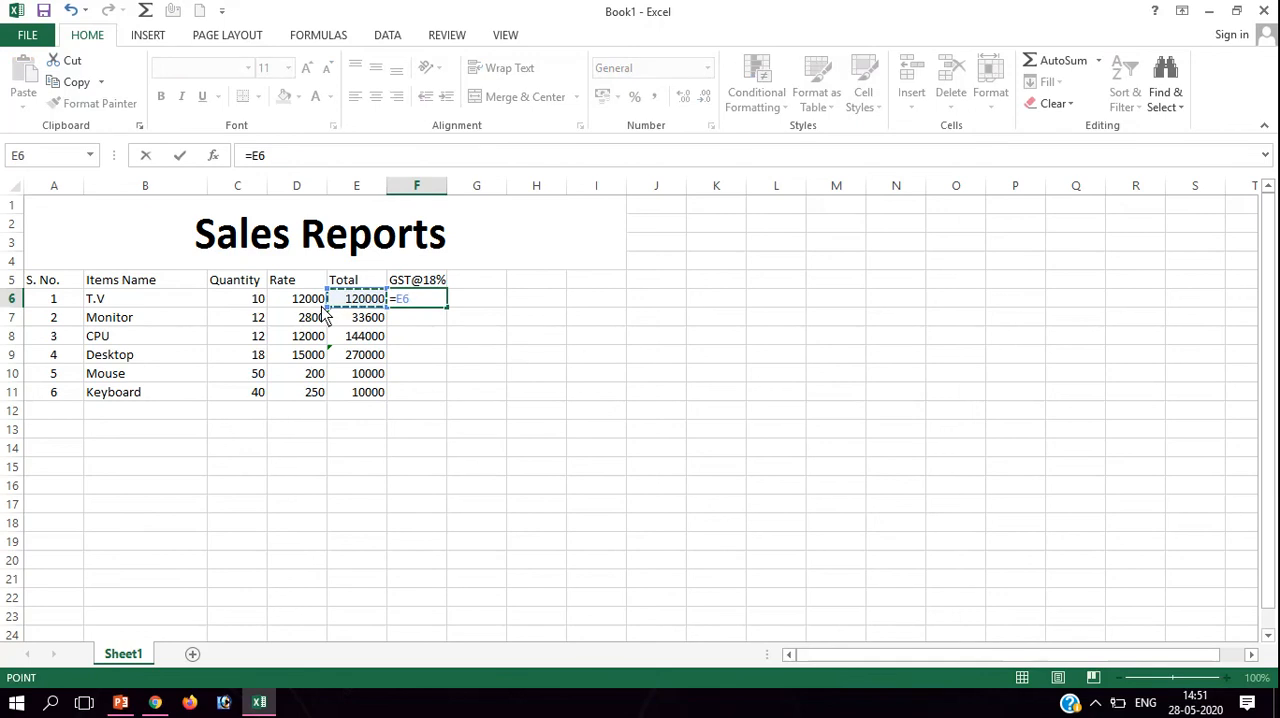
text(*18%)
key(Return)
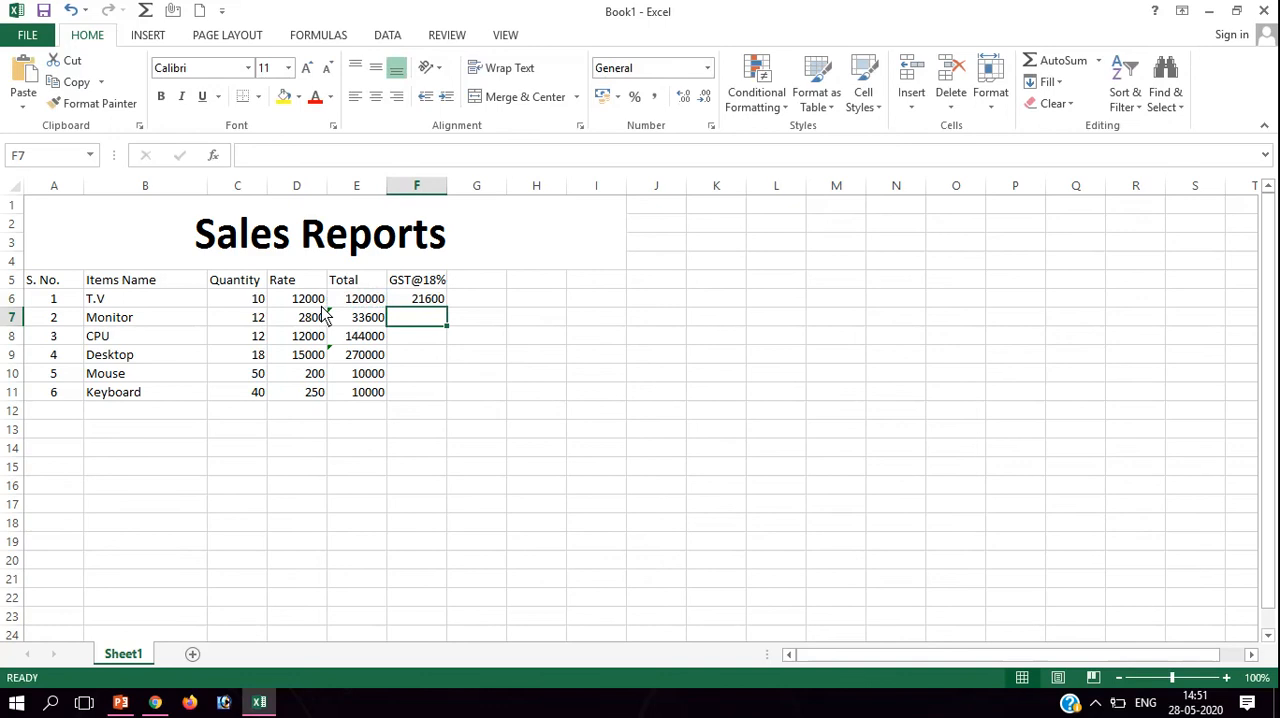
Calculate the Monitor GST in F7 with =E7*18/100 and fill the formulas from F6:F7 down to F11.
text(=)
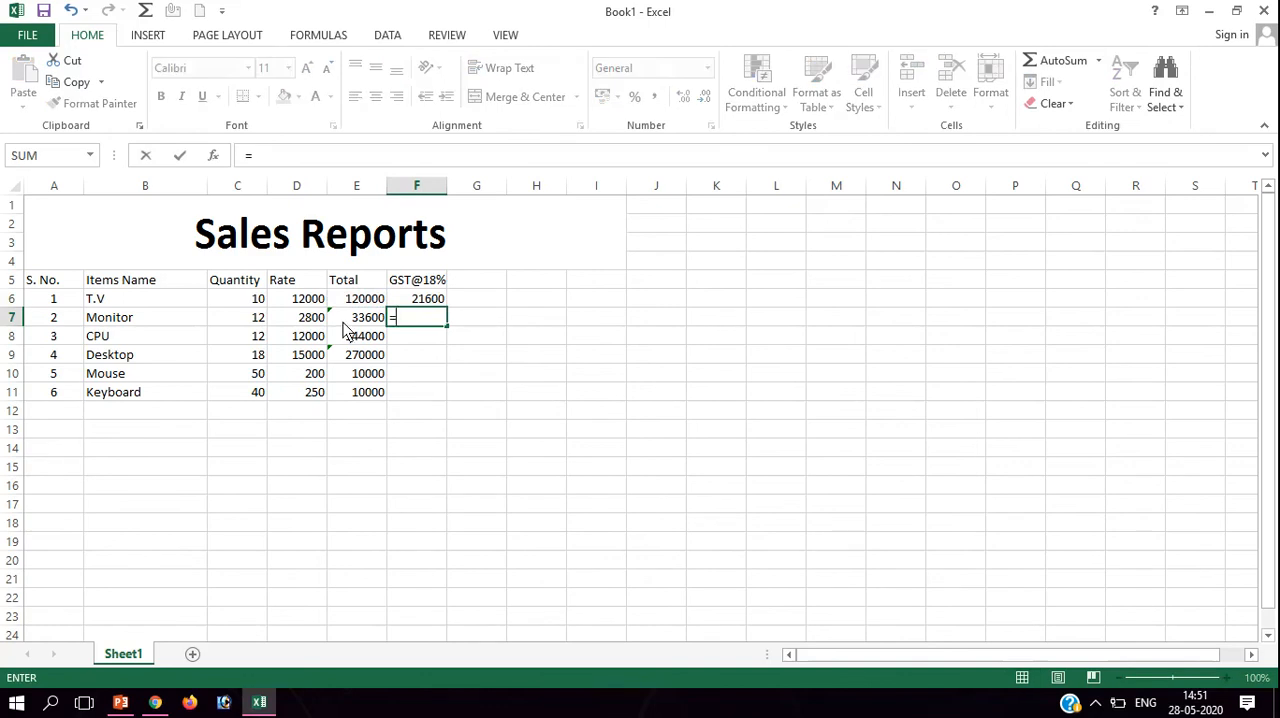
click(363, 322)
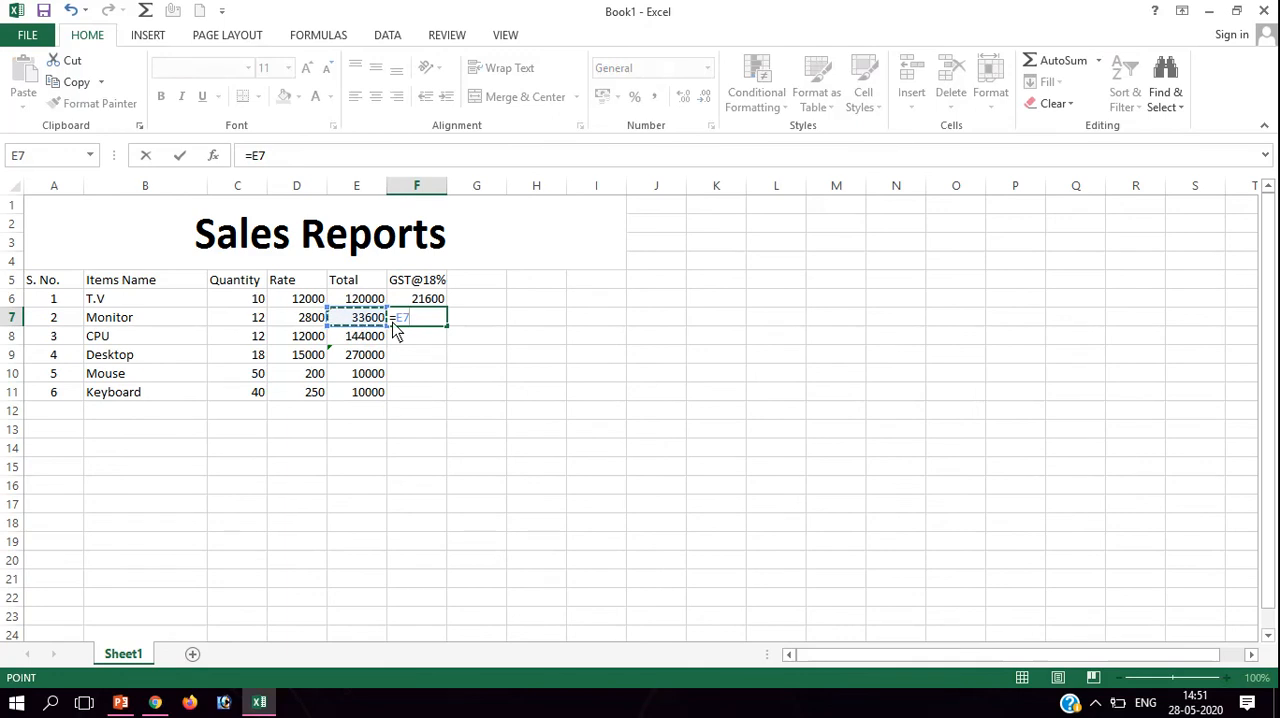
text(*18/100)
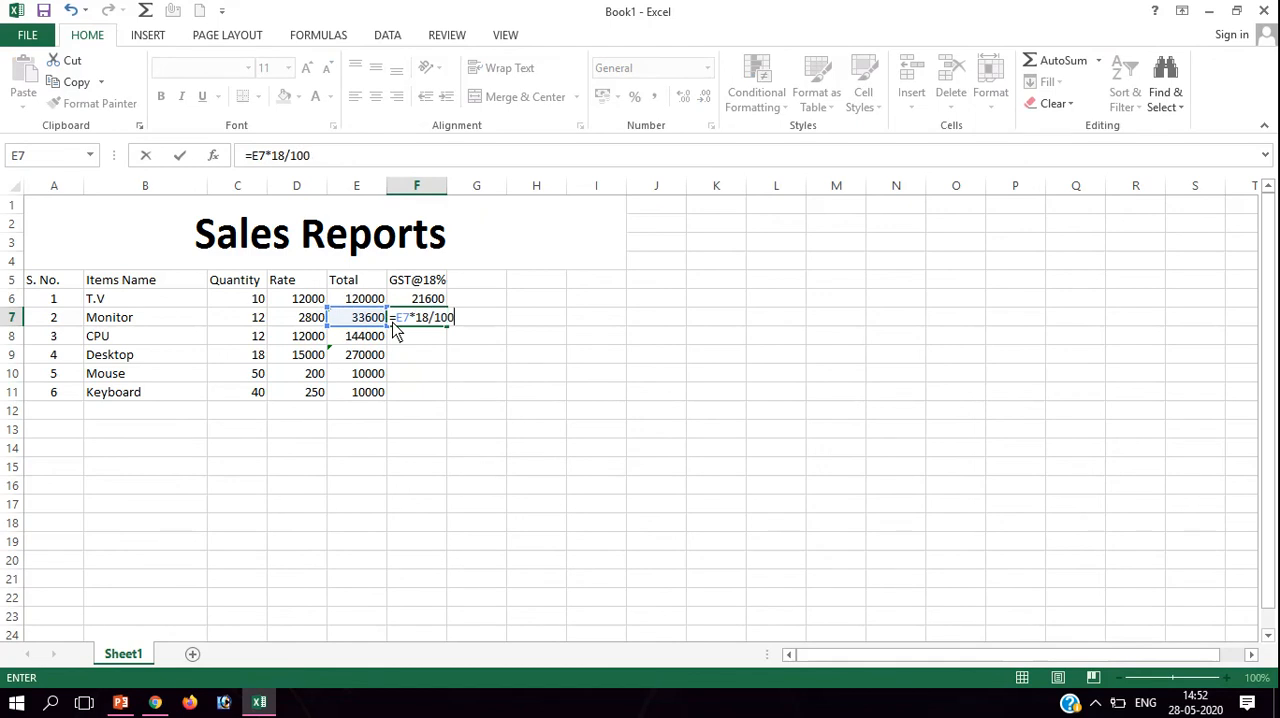
key(Return)
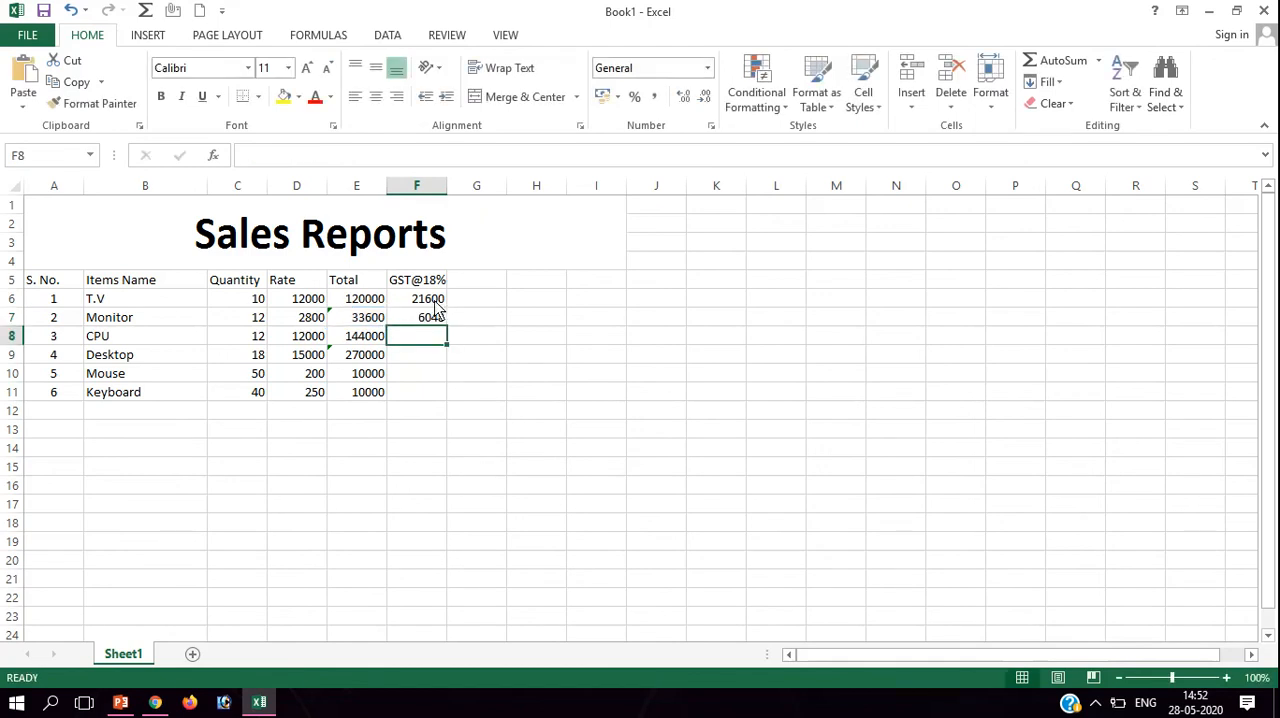
drag(436, 300, 448, 408)
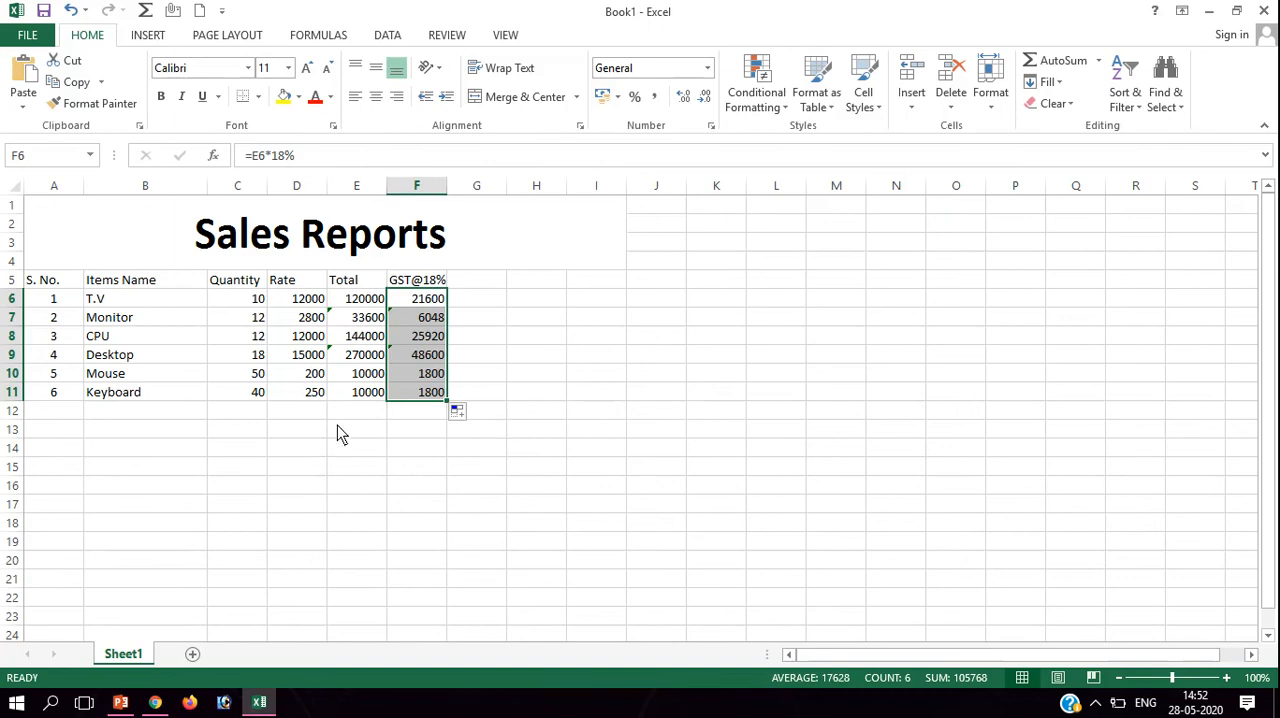
Add the column heading Grand Total in G5, beside the GST@18% heading.
click(483, 287)
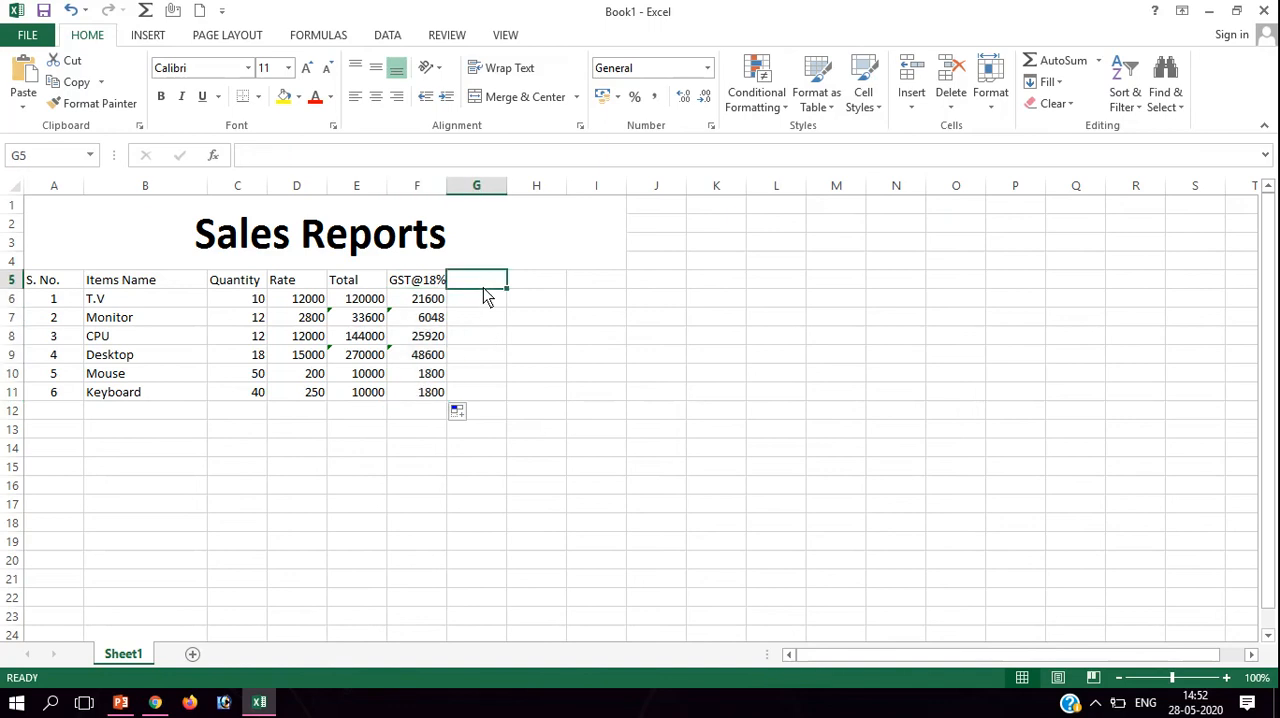
text(Gra)
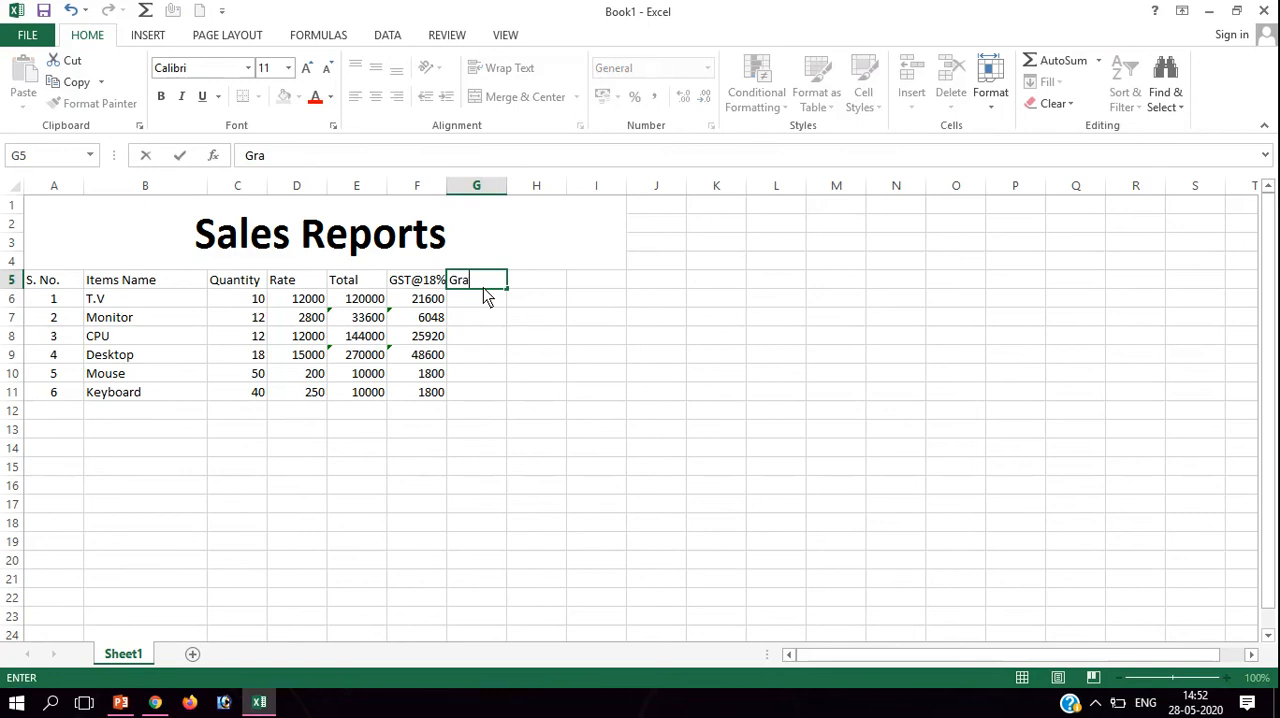
text(nd Total)
key(Return)
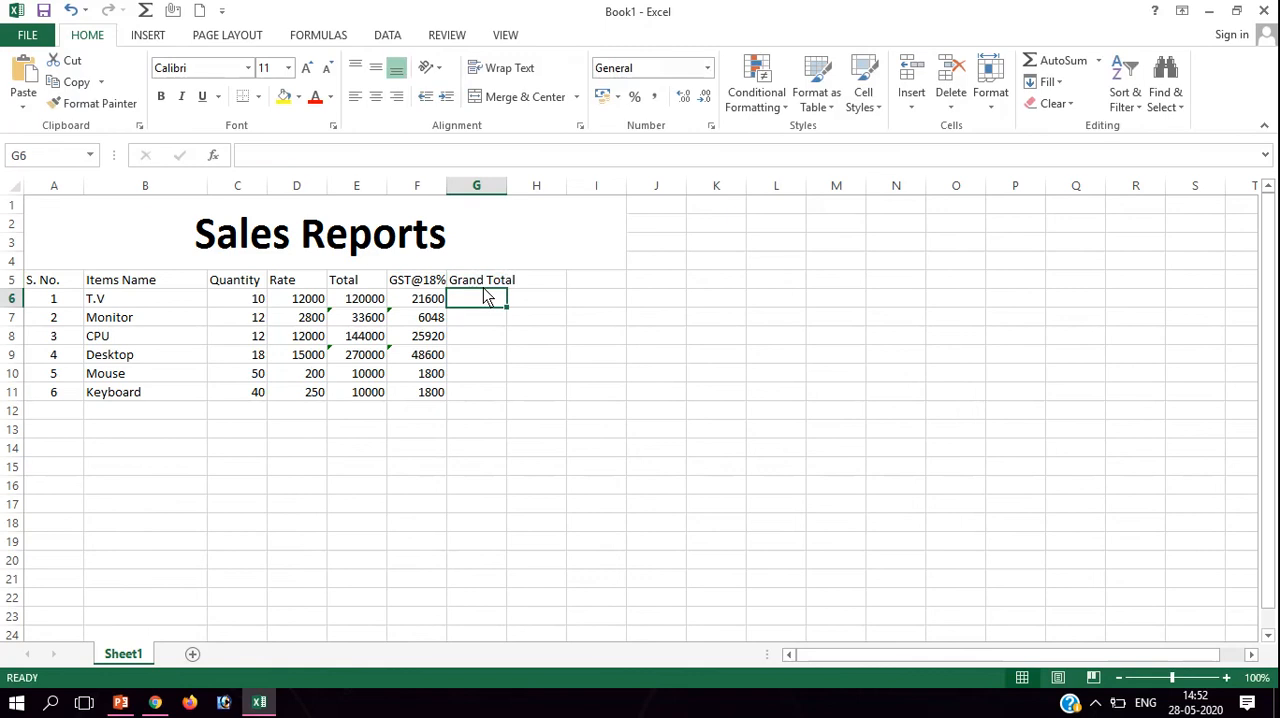
Calculate the T.V grand total in G6 by summing its total and GST over E6:F6.
text(=sum)
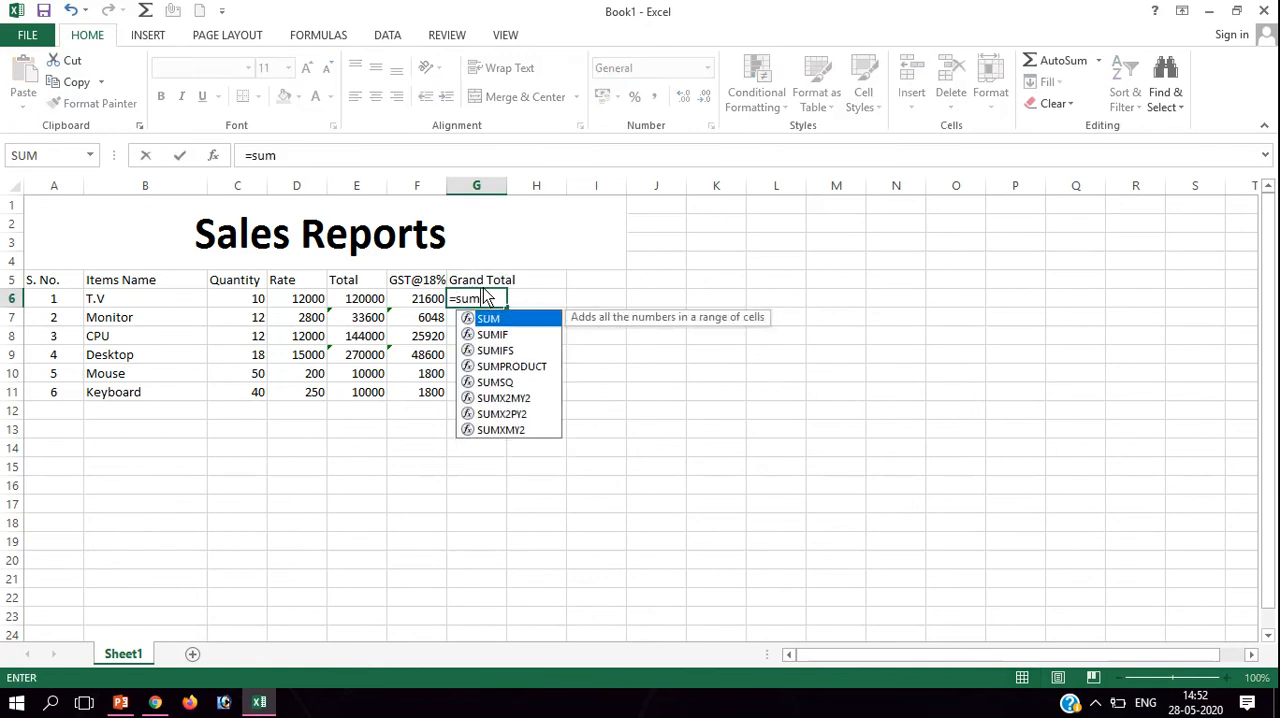
text(()
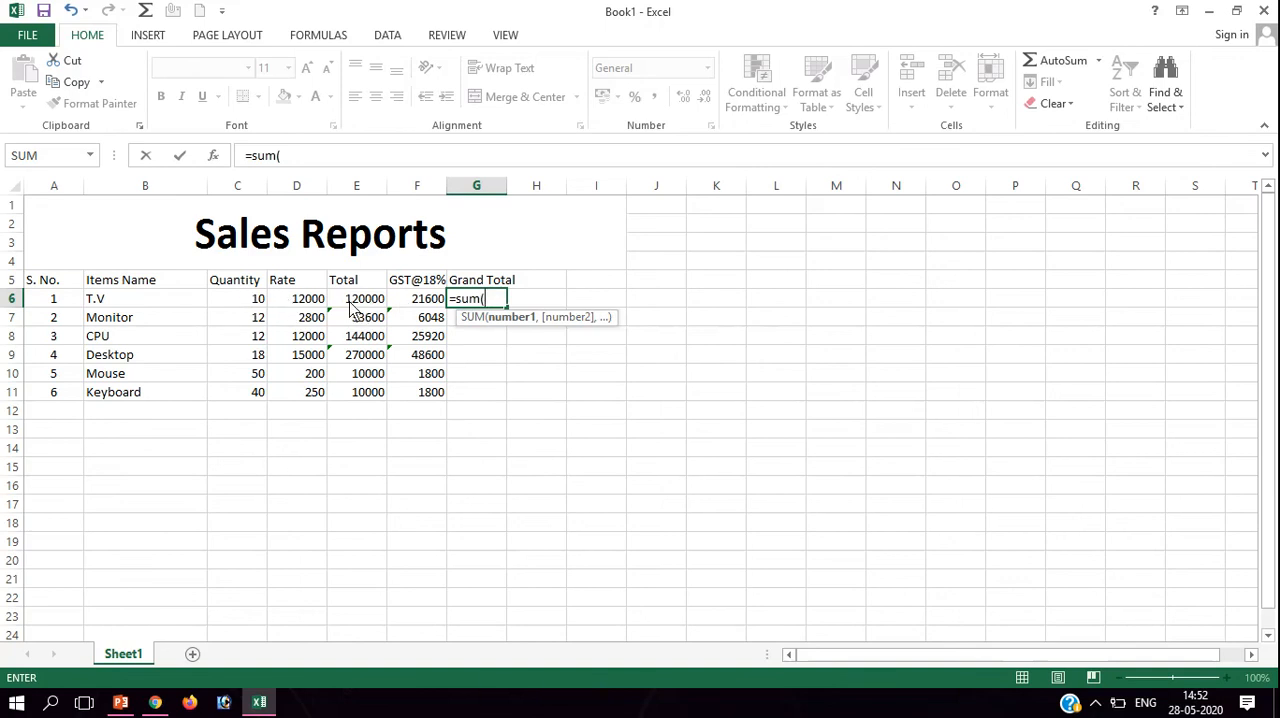
drag(350, 302, 422, 302)
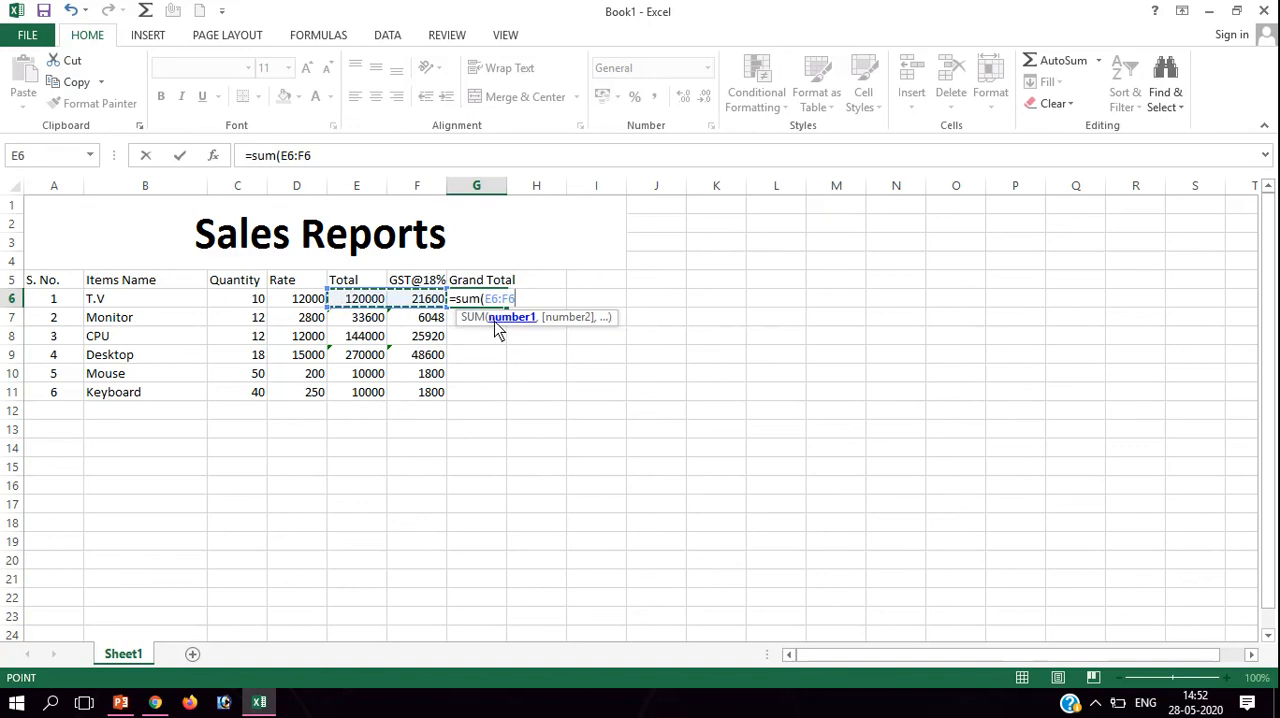
key(Return)
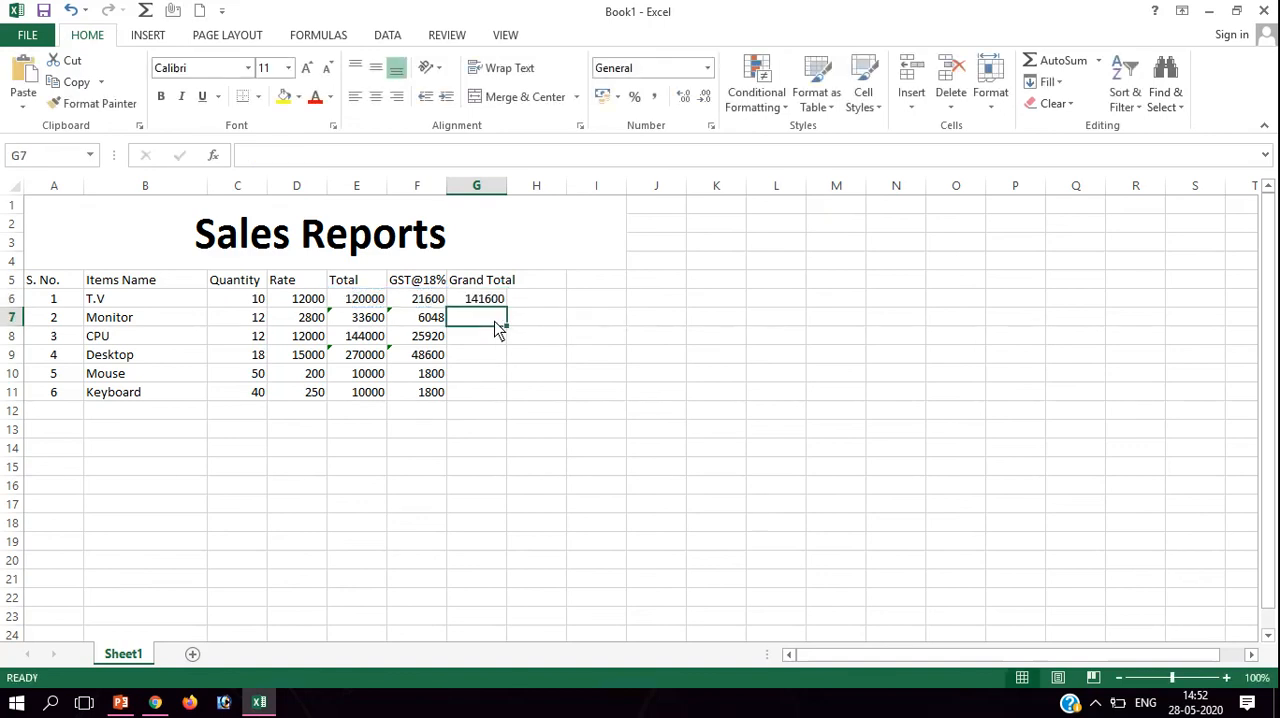
Calculate the Monitor grand total in G7 with the formula =sum(e7:f7).
text(=sum)
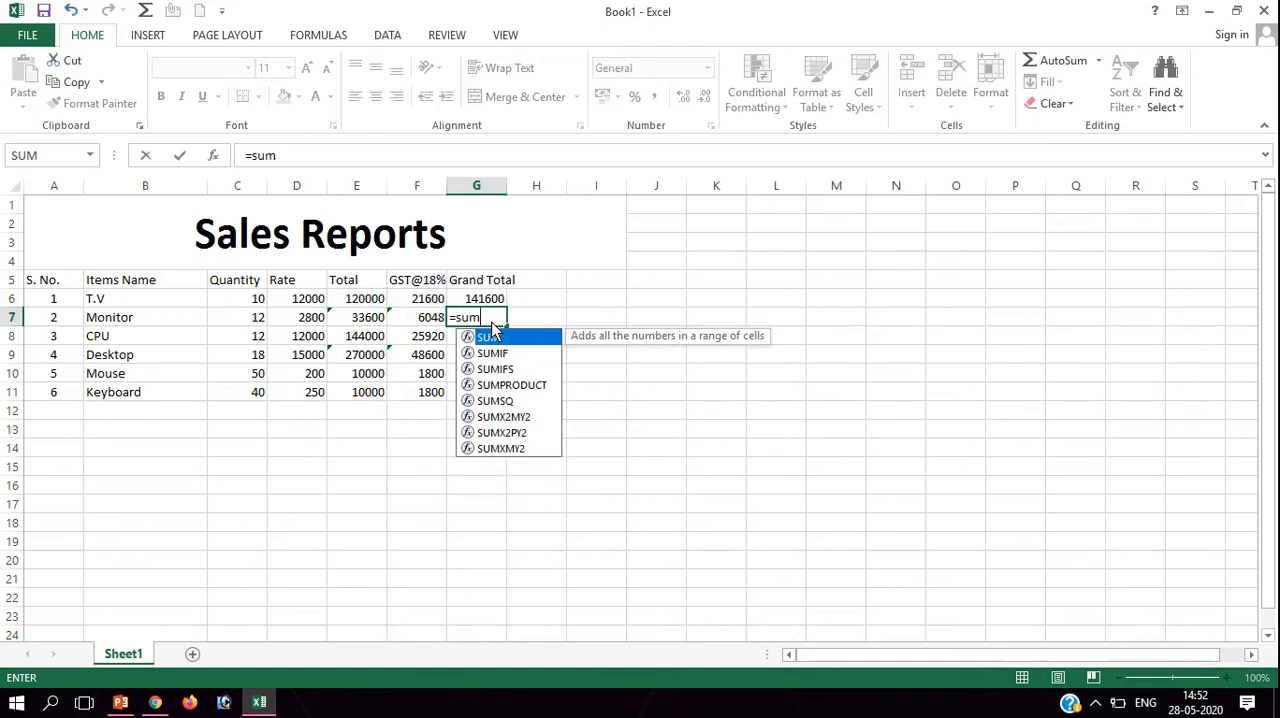
text(()
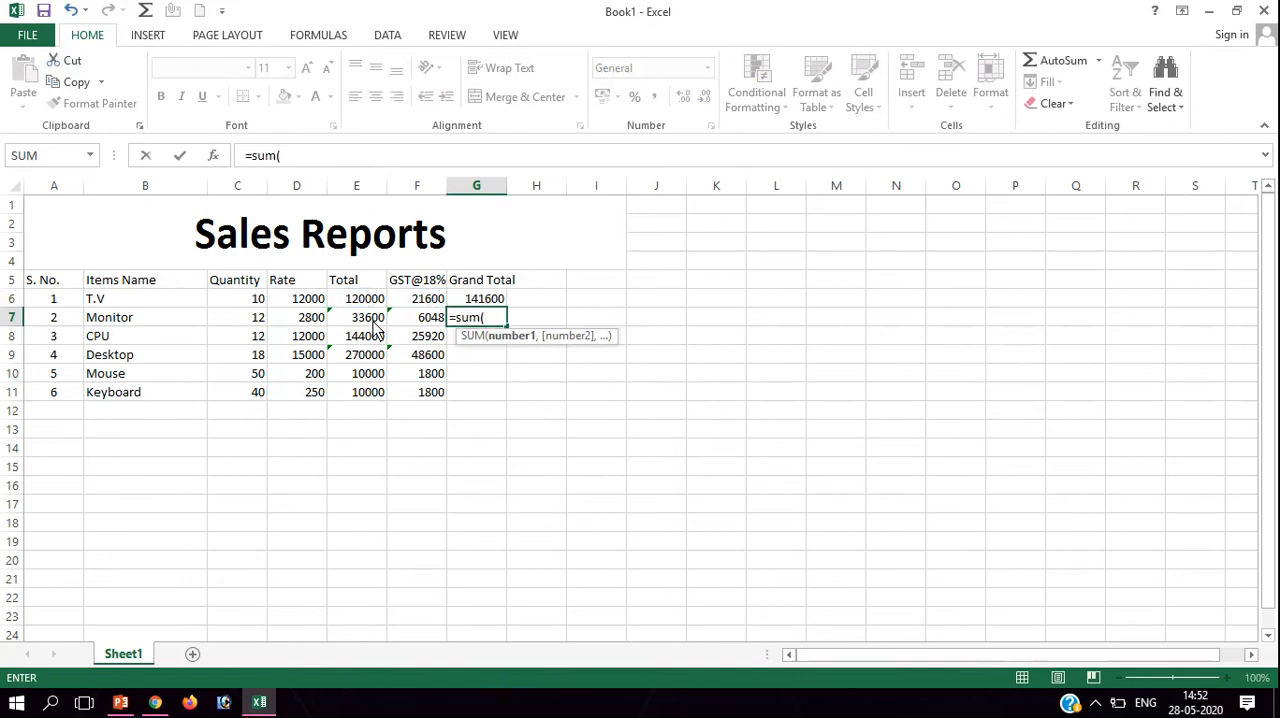
text(e)
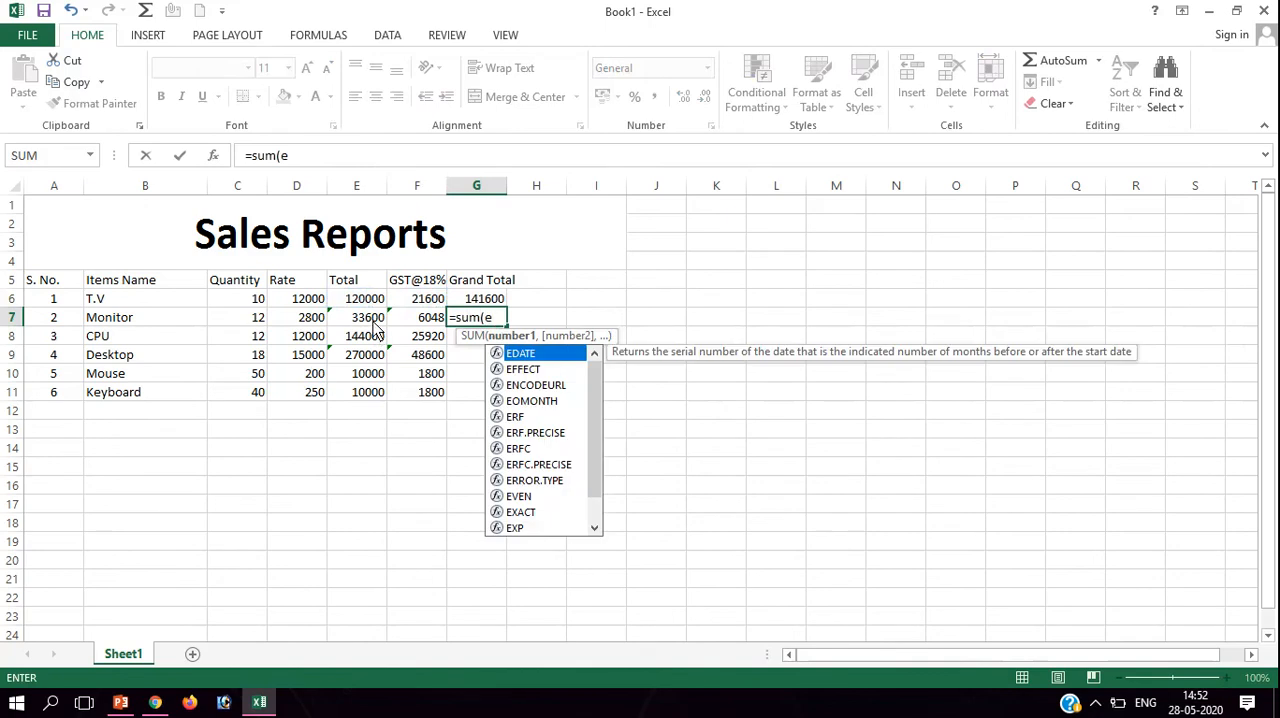
text(7:)
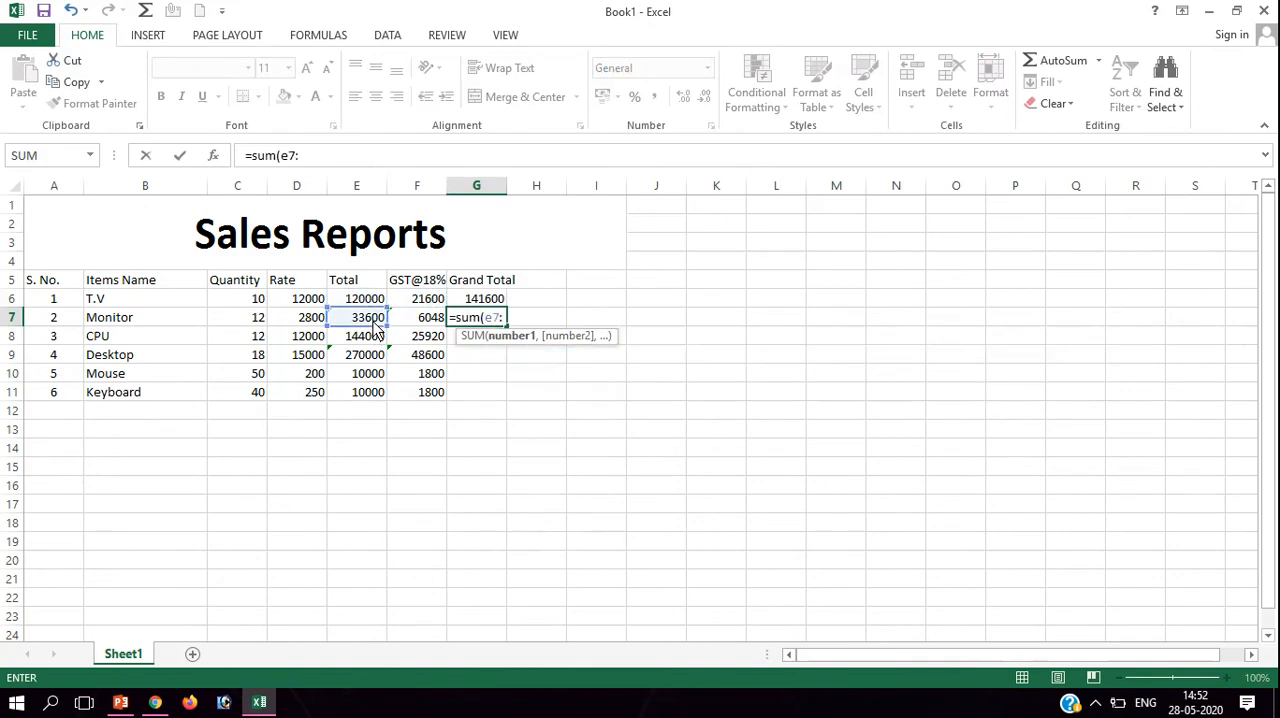
text(f)
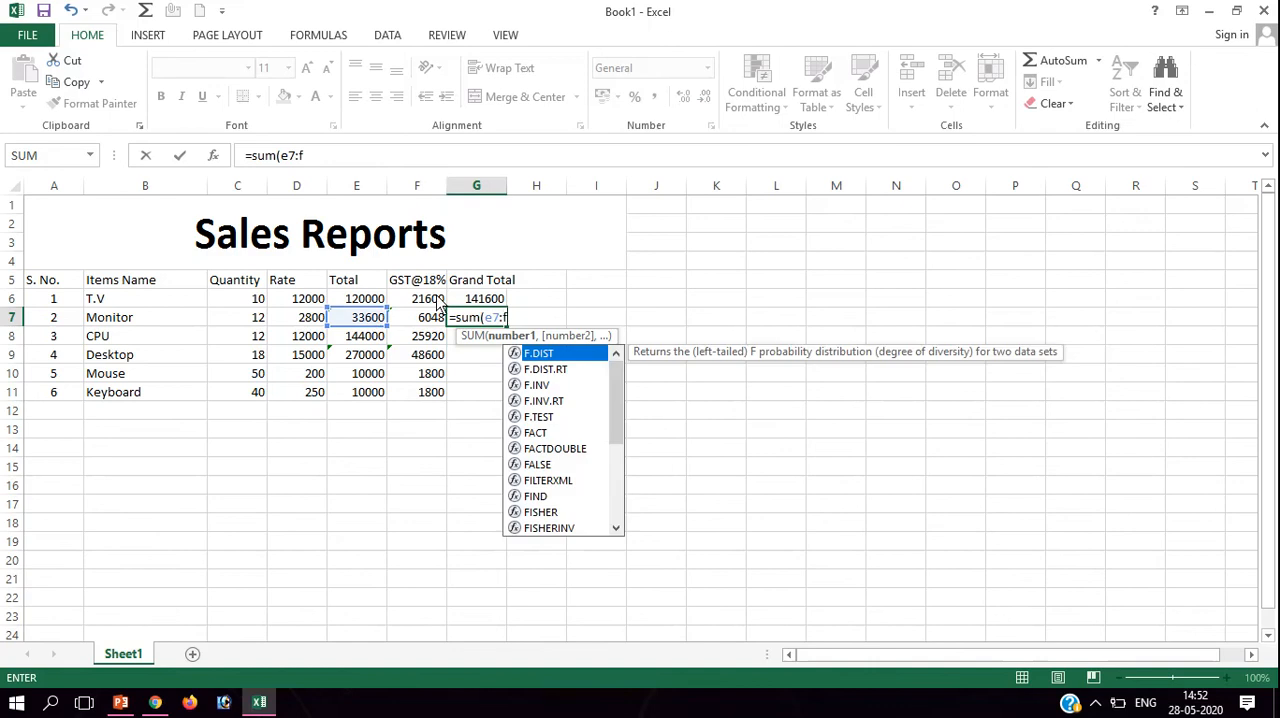
text(7))
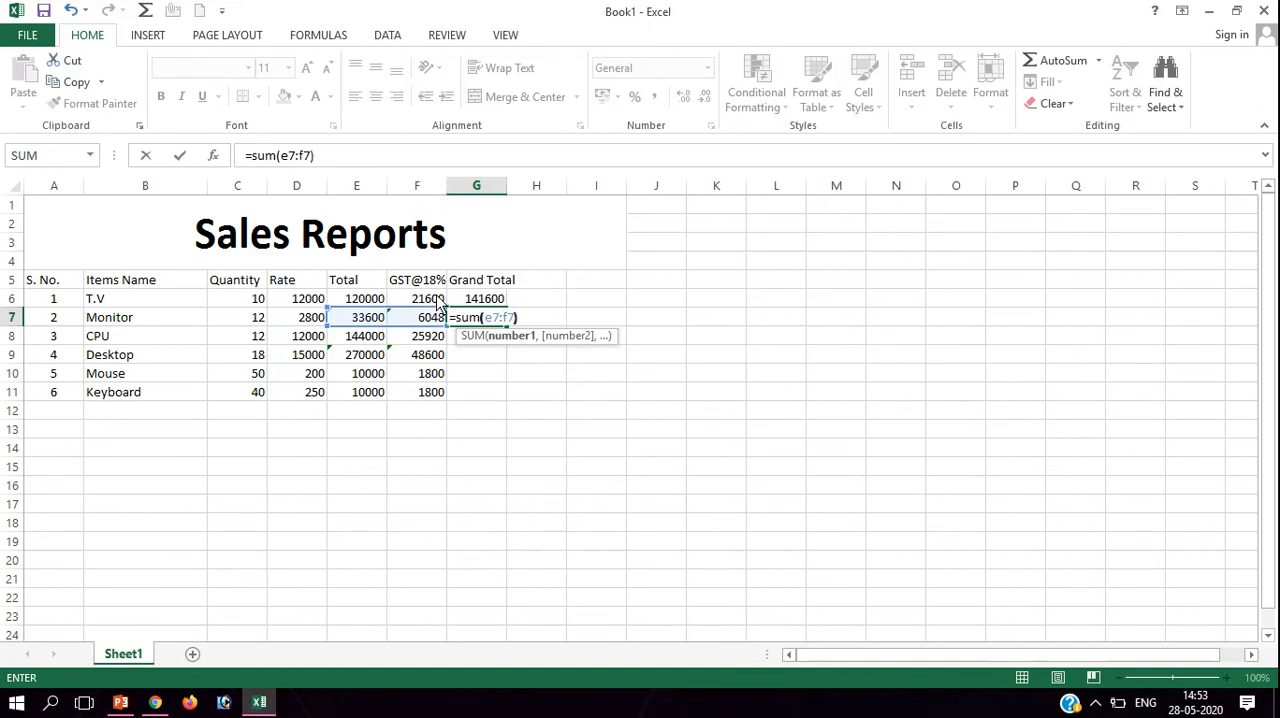
key(Return)
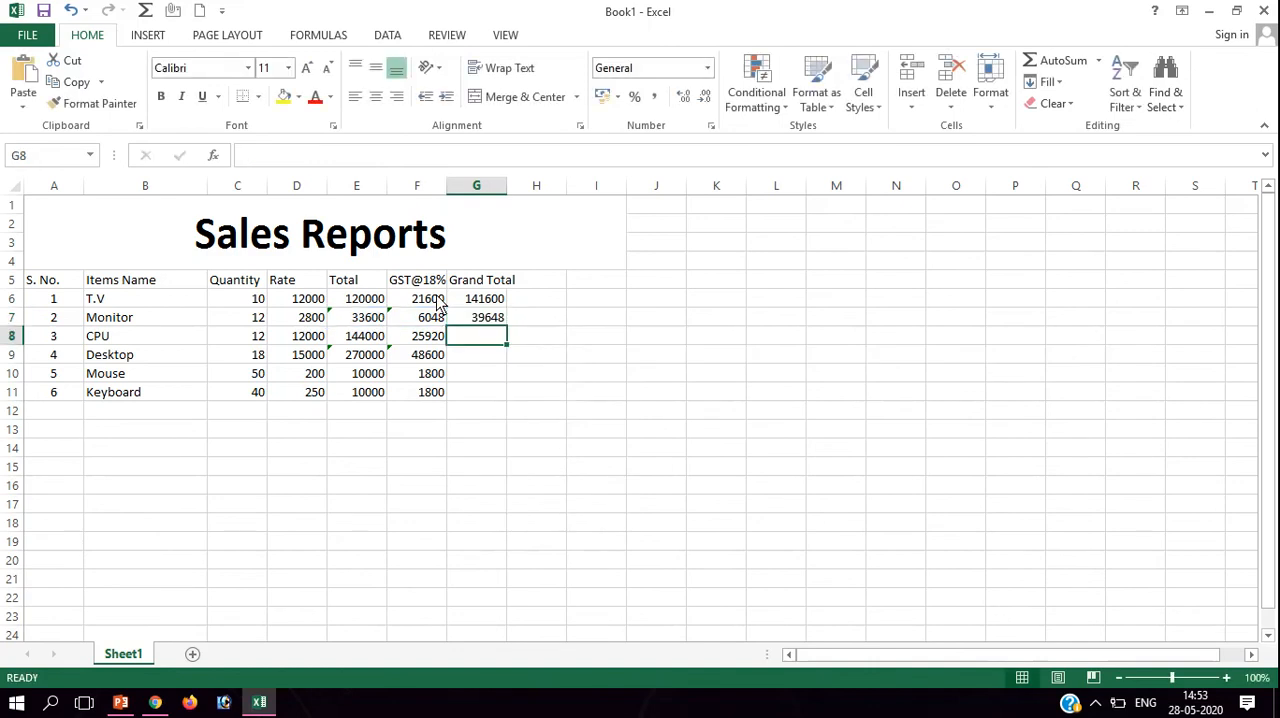
Try to calculate the CPU grand total in G8 with the formula =e8:f8, and clear the cell.
text(=)
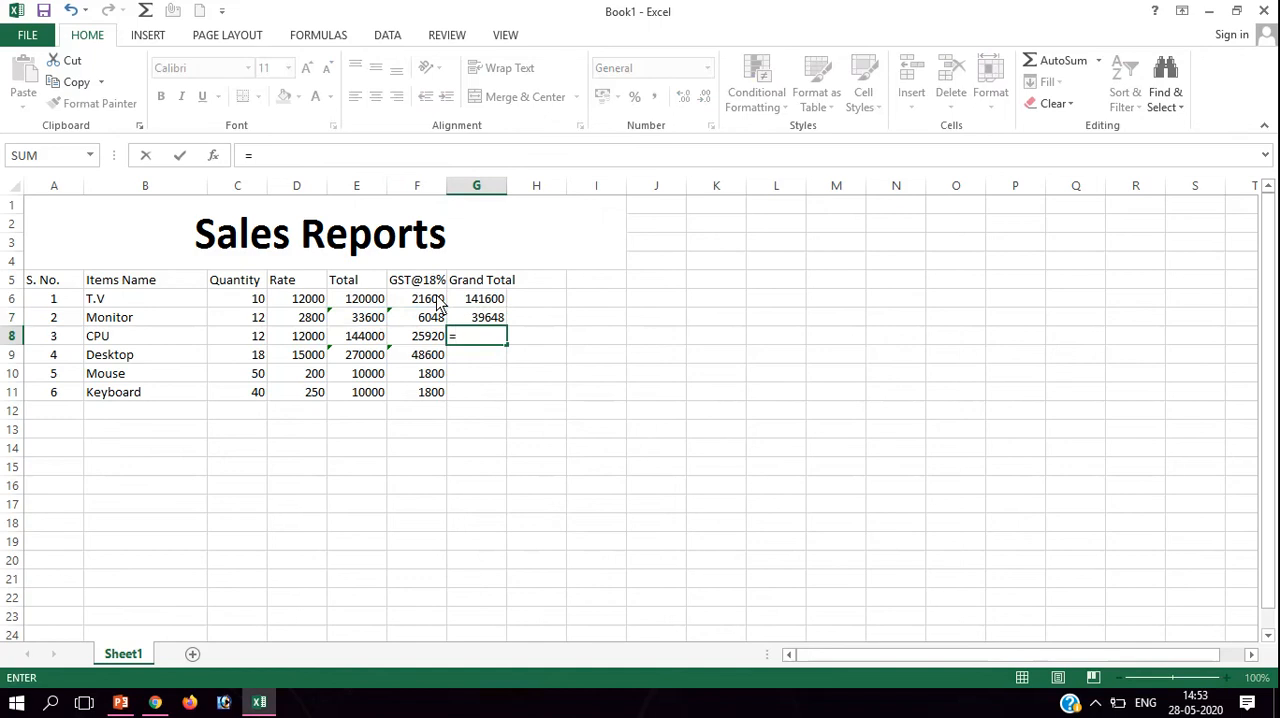
text(e7)
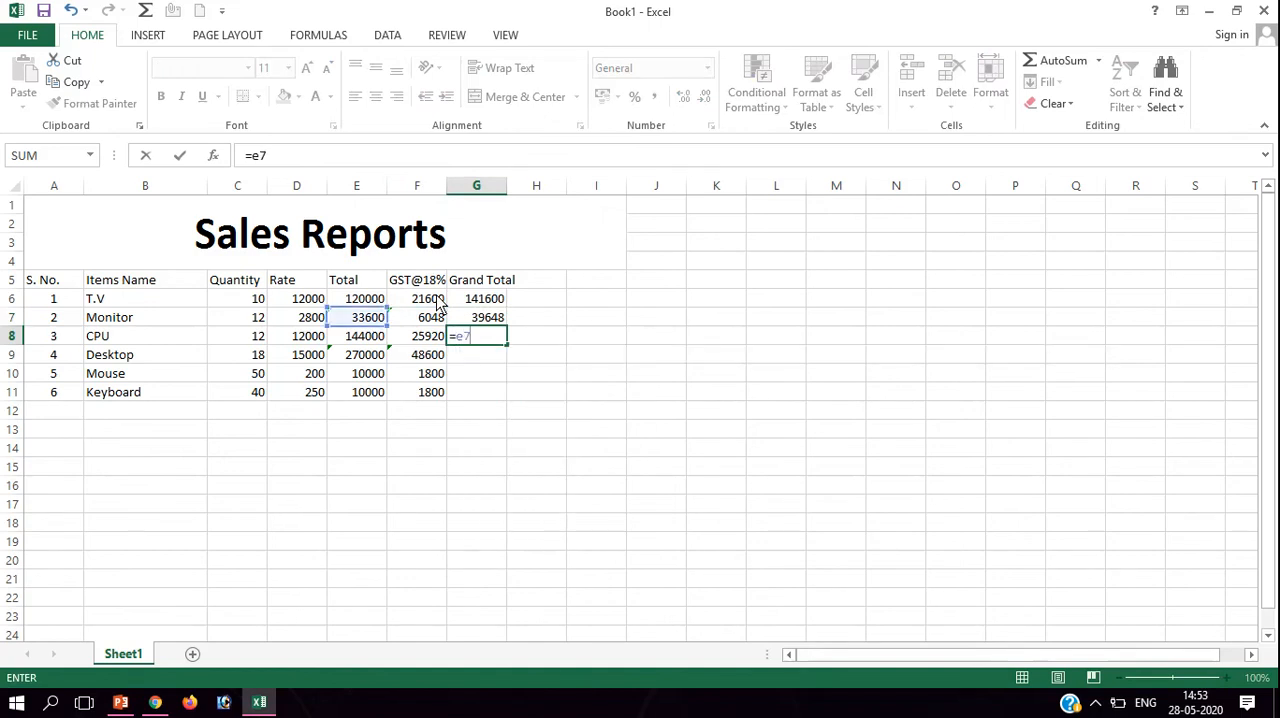
key(BackSpace)
text(8)
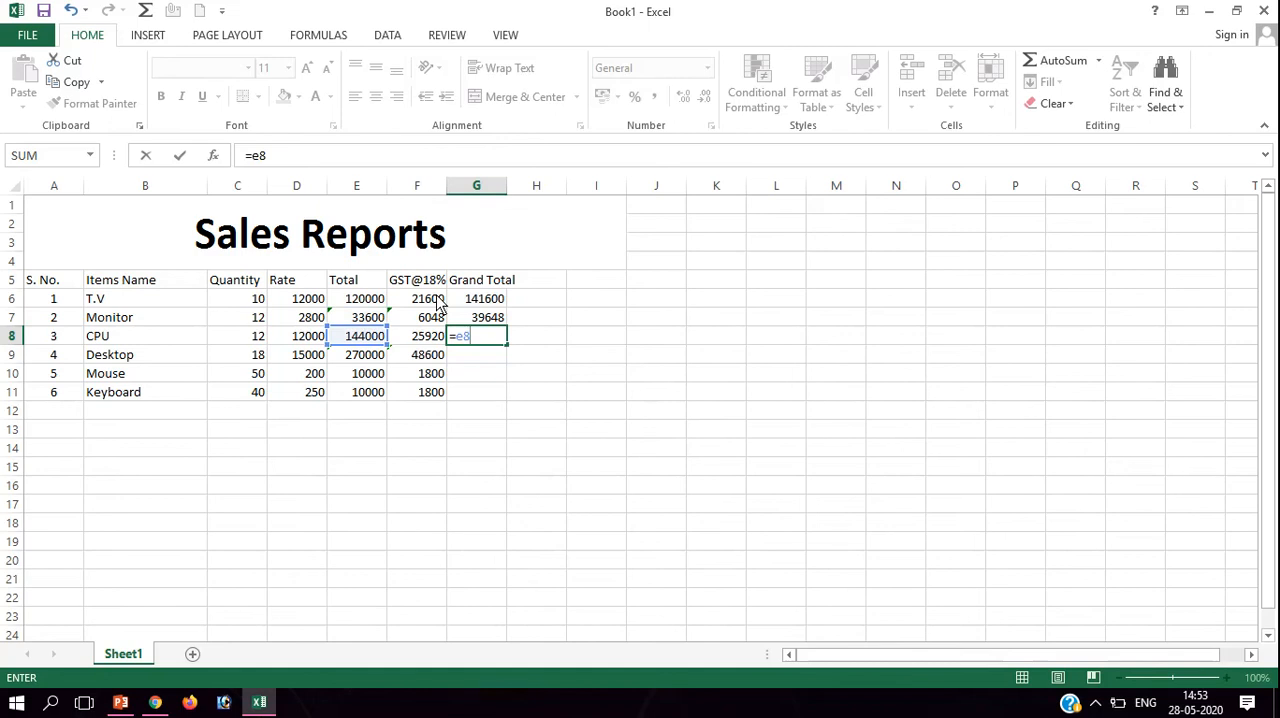
text(:f)
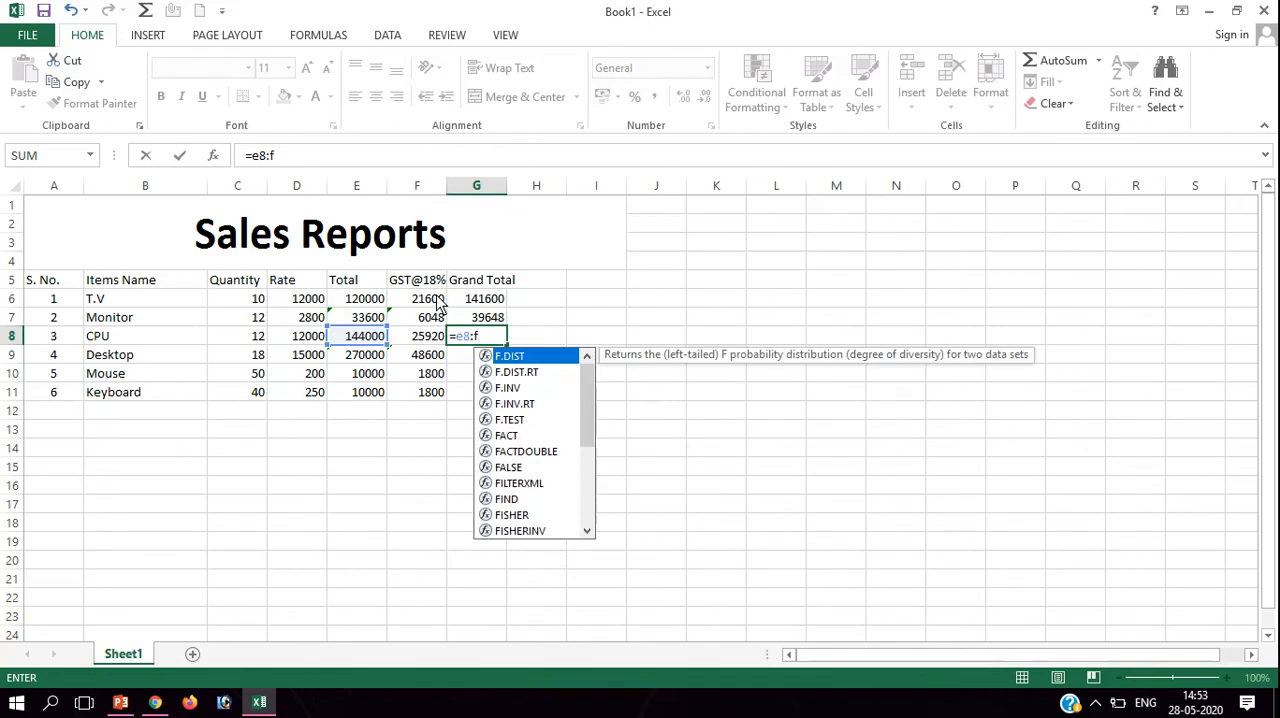
text(8)
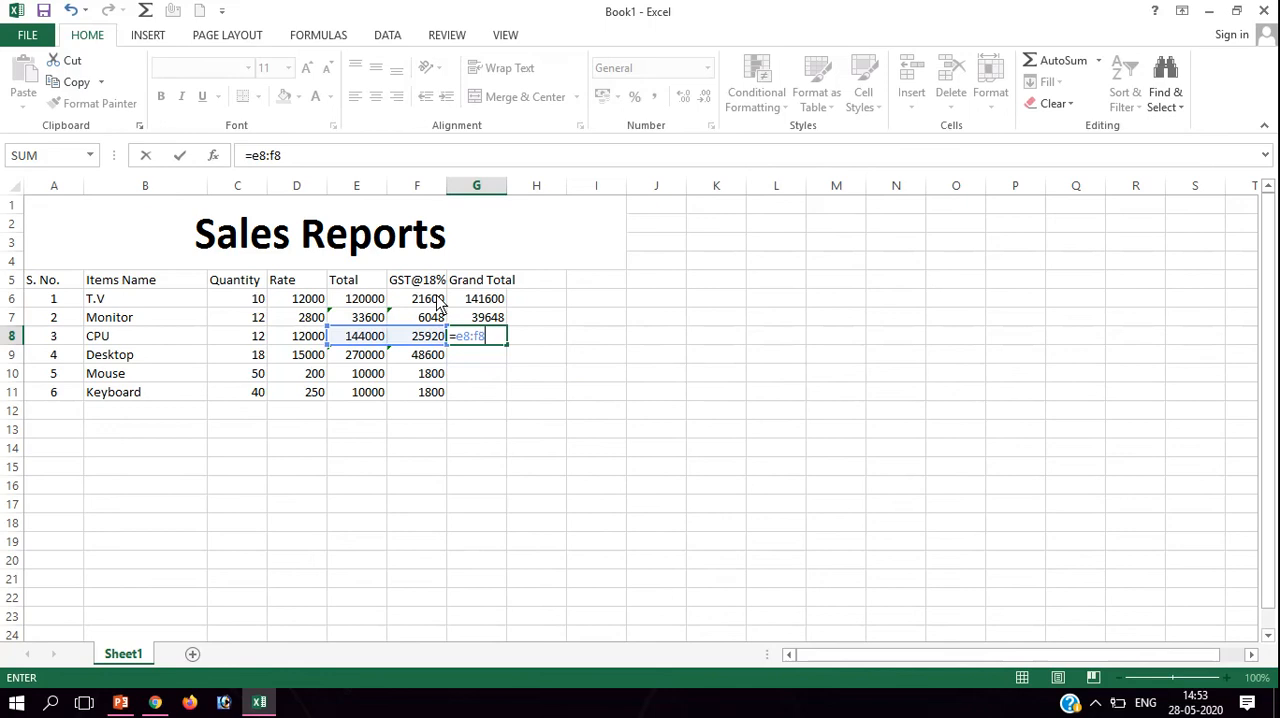
key(Return)
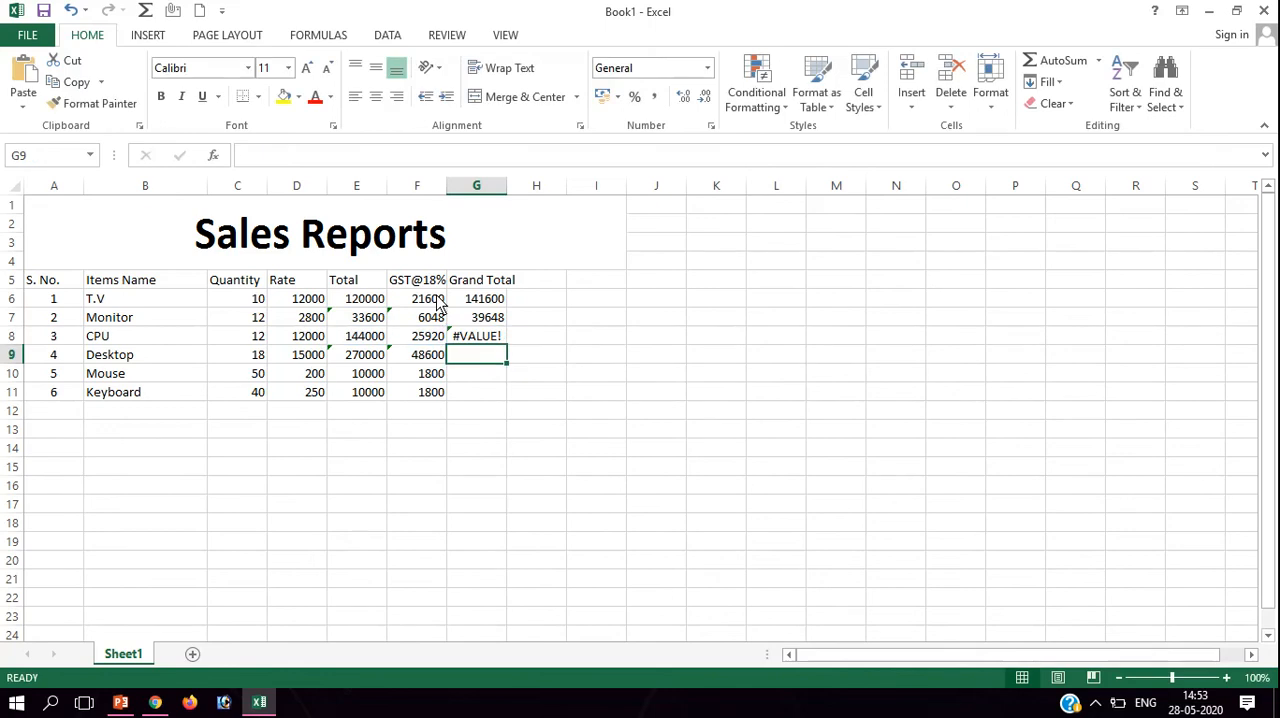
click(489, 340)
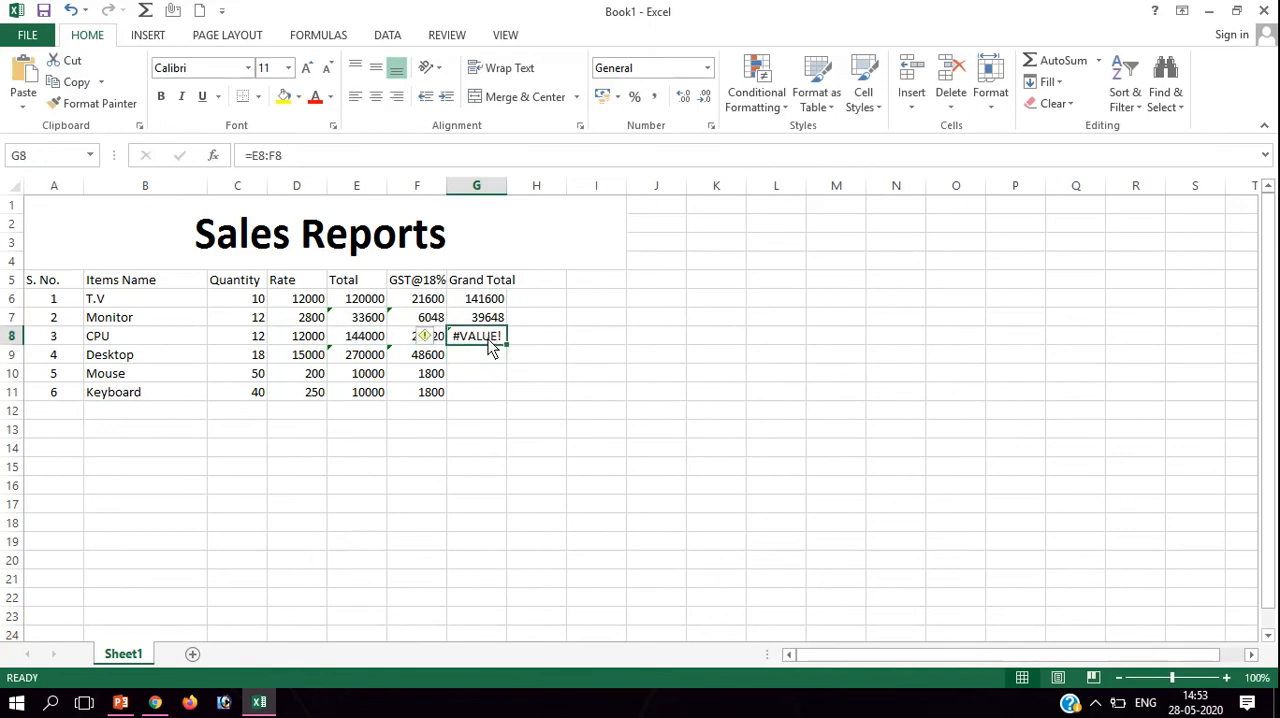
key(Delete)
Calculate the CPU grand total in G8 by adding its total and GST with the formula =e8+f8.
text(=)
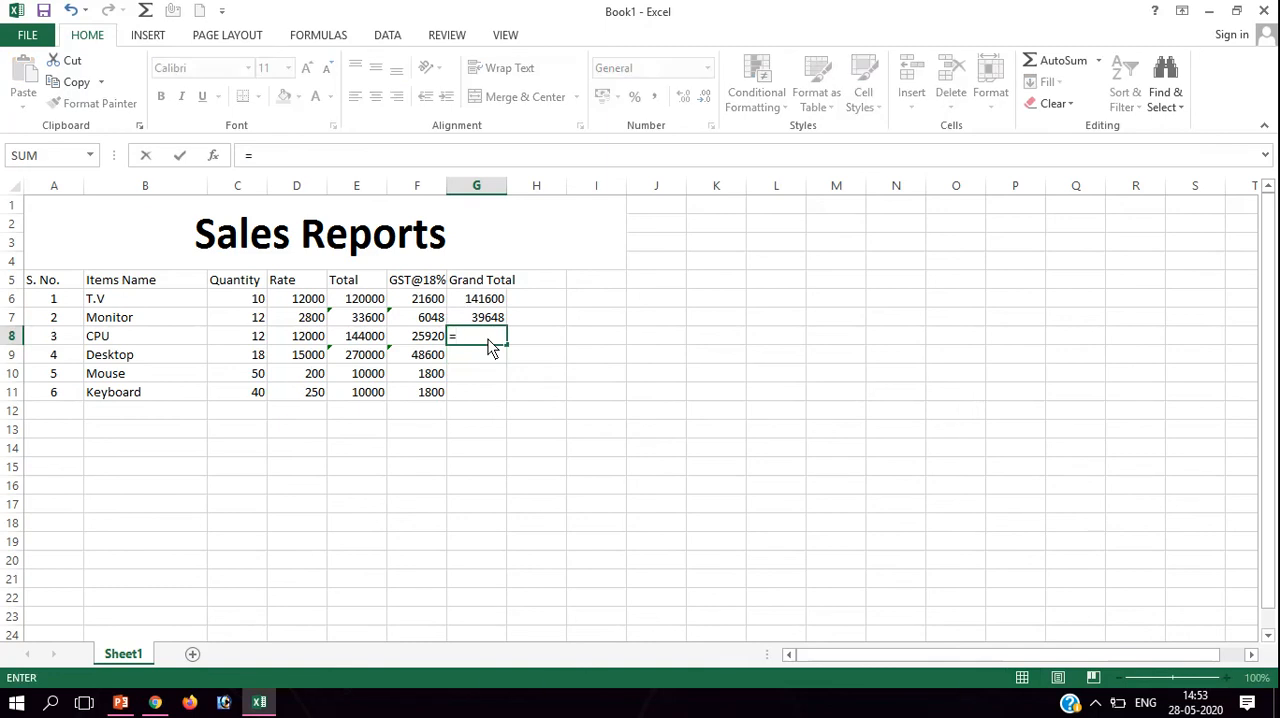
text(d8)
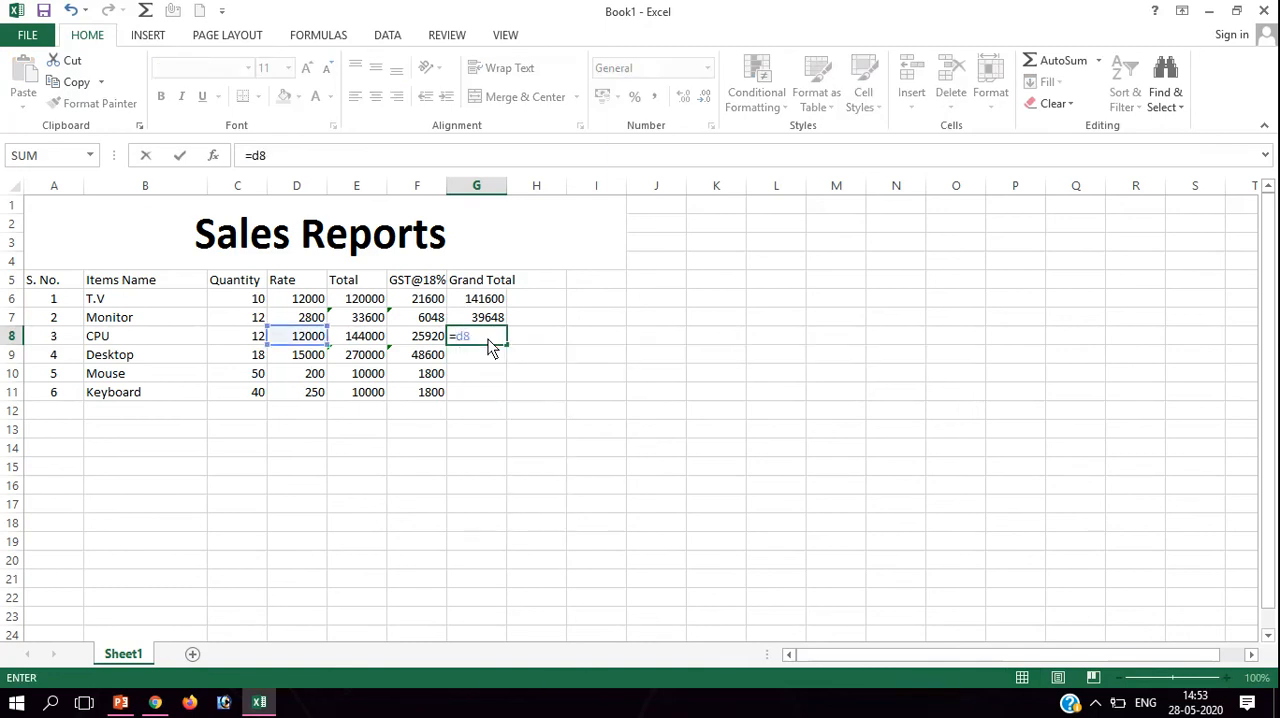
text(+)
key(BackSpace)
key(BackSpace)
key(BackSpace)
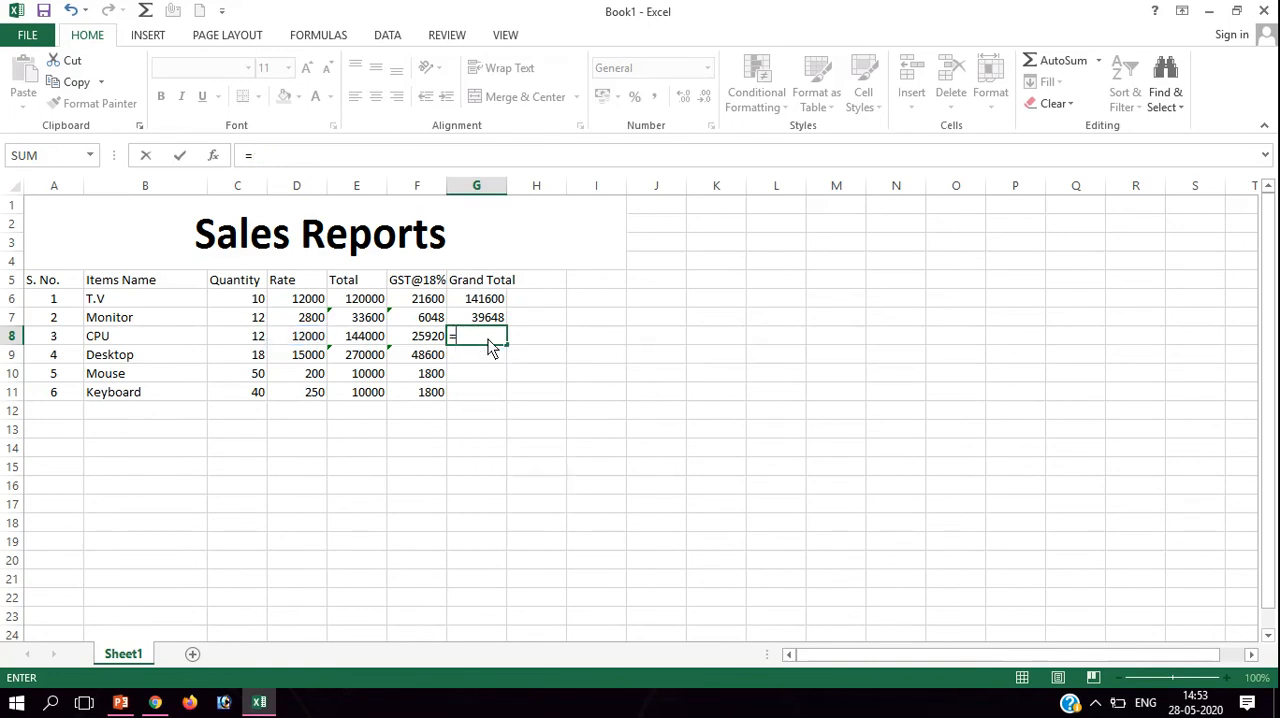
text(e8+)
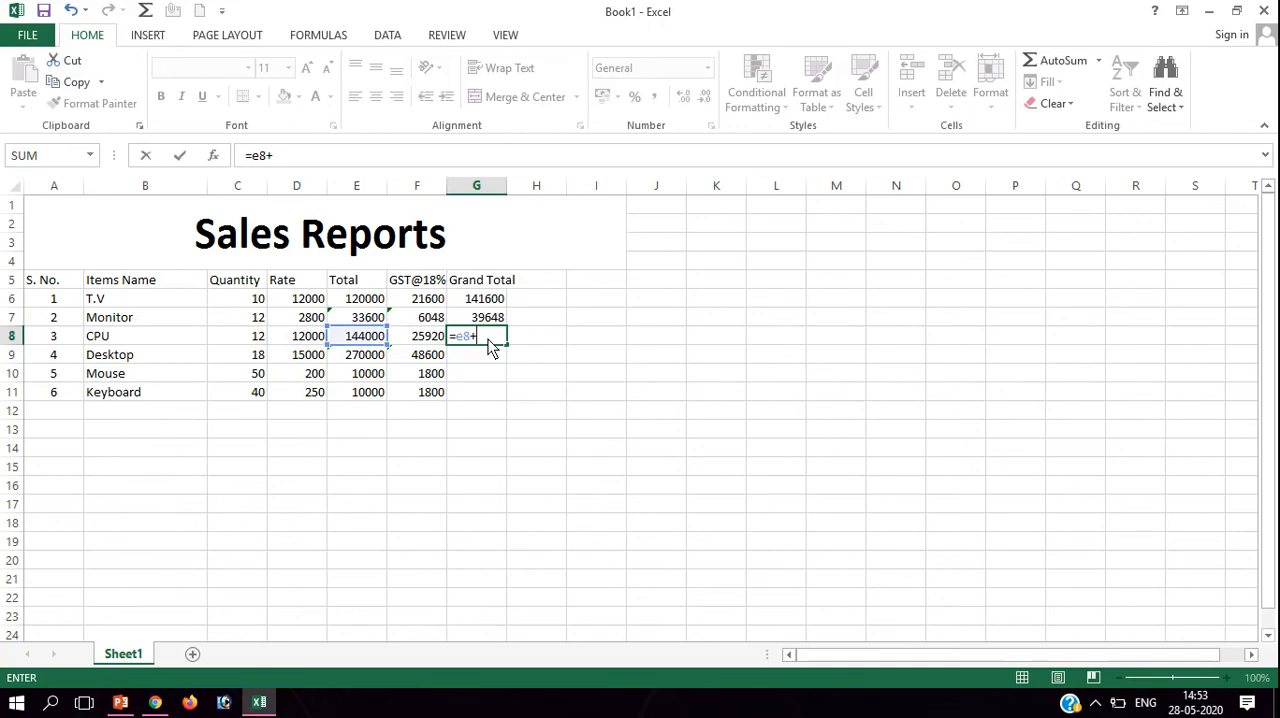
text(f8)
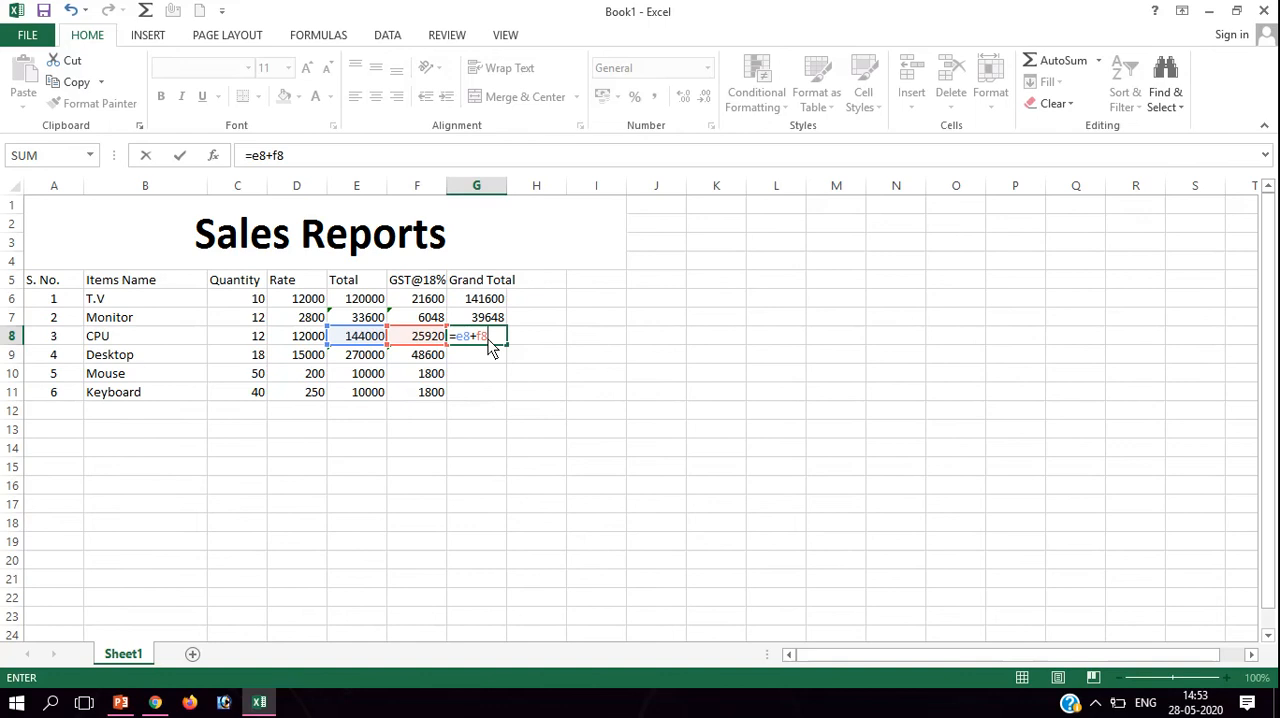
key(Return)
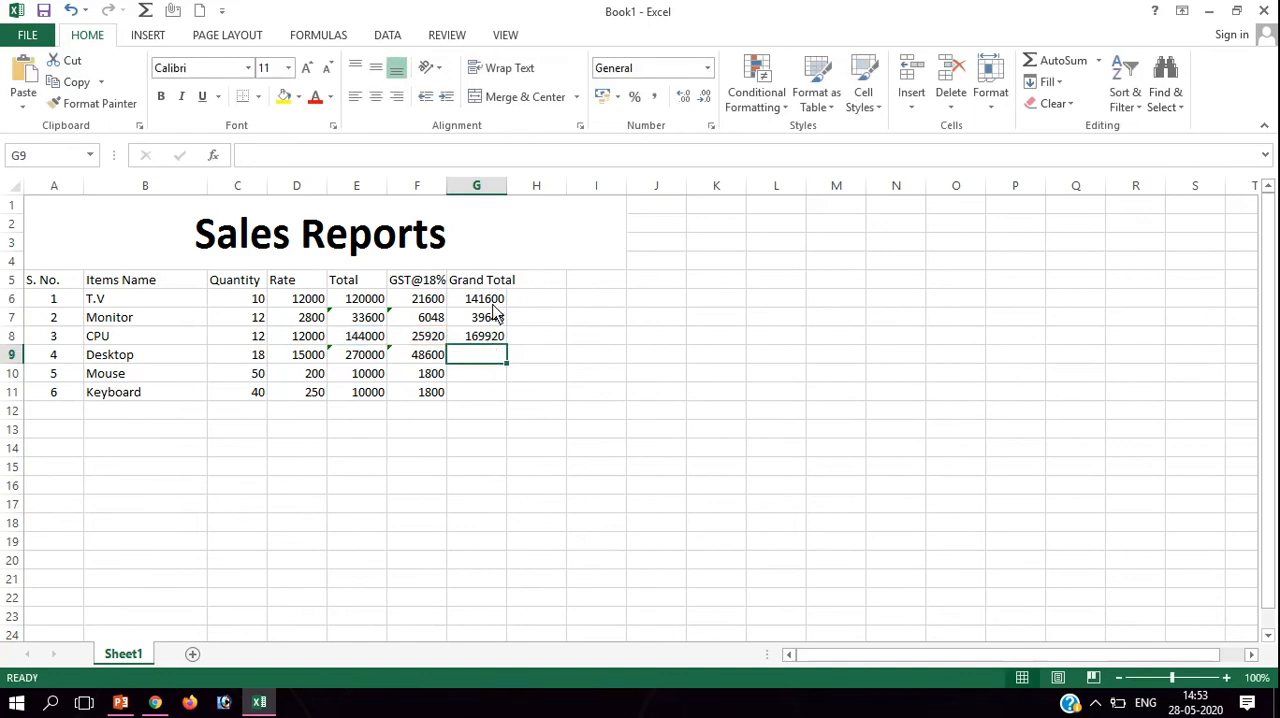
Fill the grand total formulas from G6:G8 down to G11 and widen column G to fit its Grand Total heading.
drag(492, 302, 514, 408)
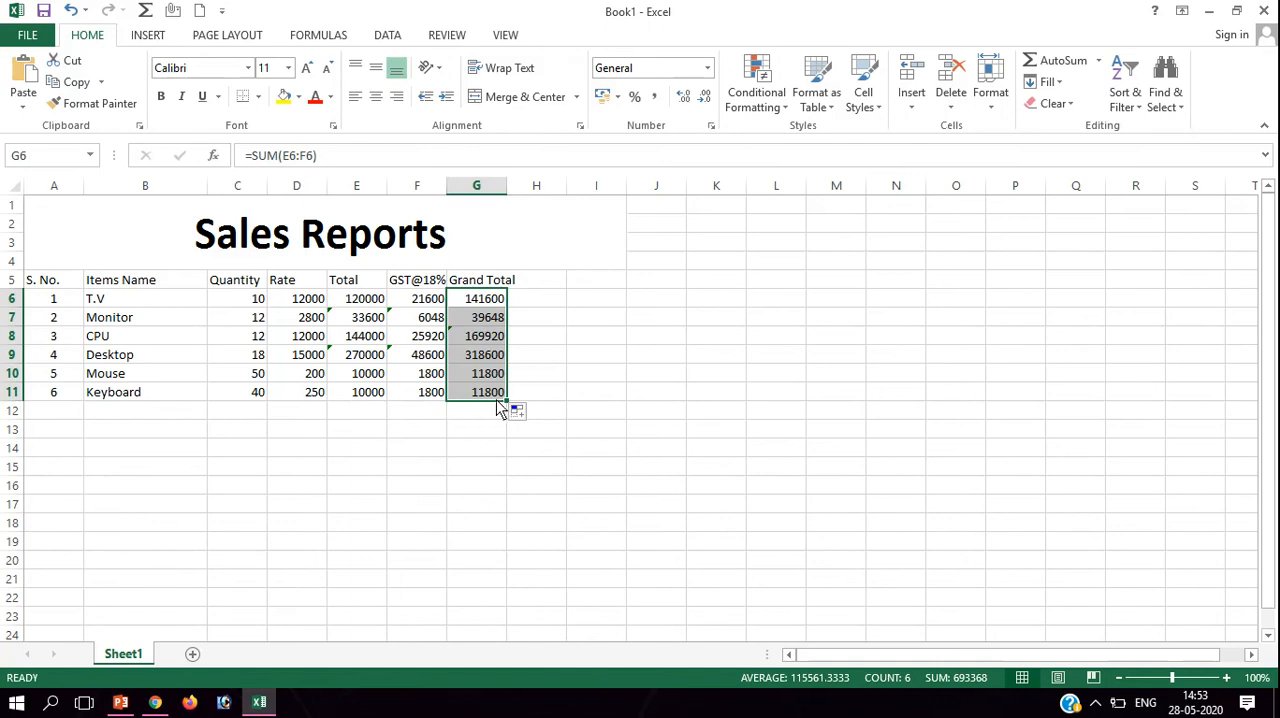
click(549, 453)
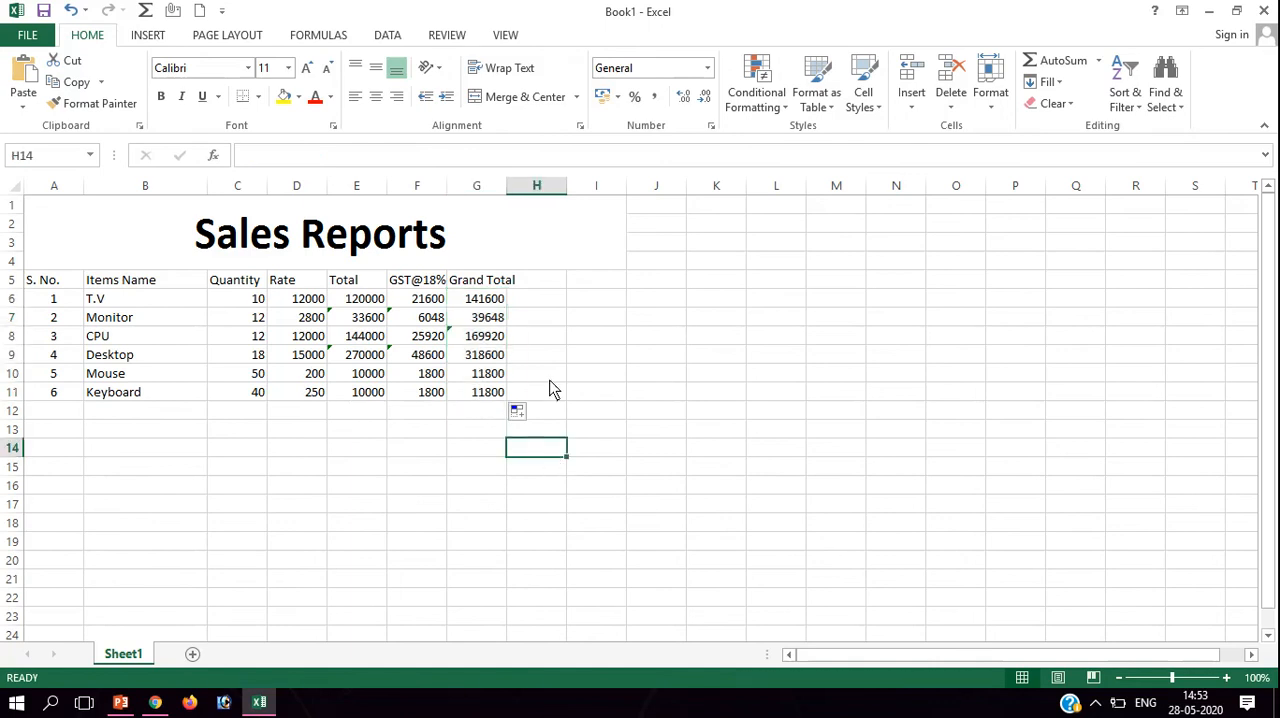
drag(507, 195, 523, 195)
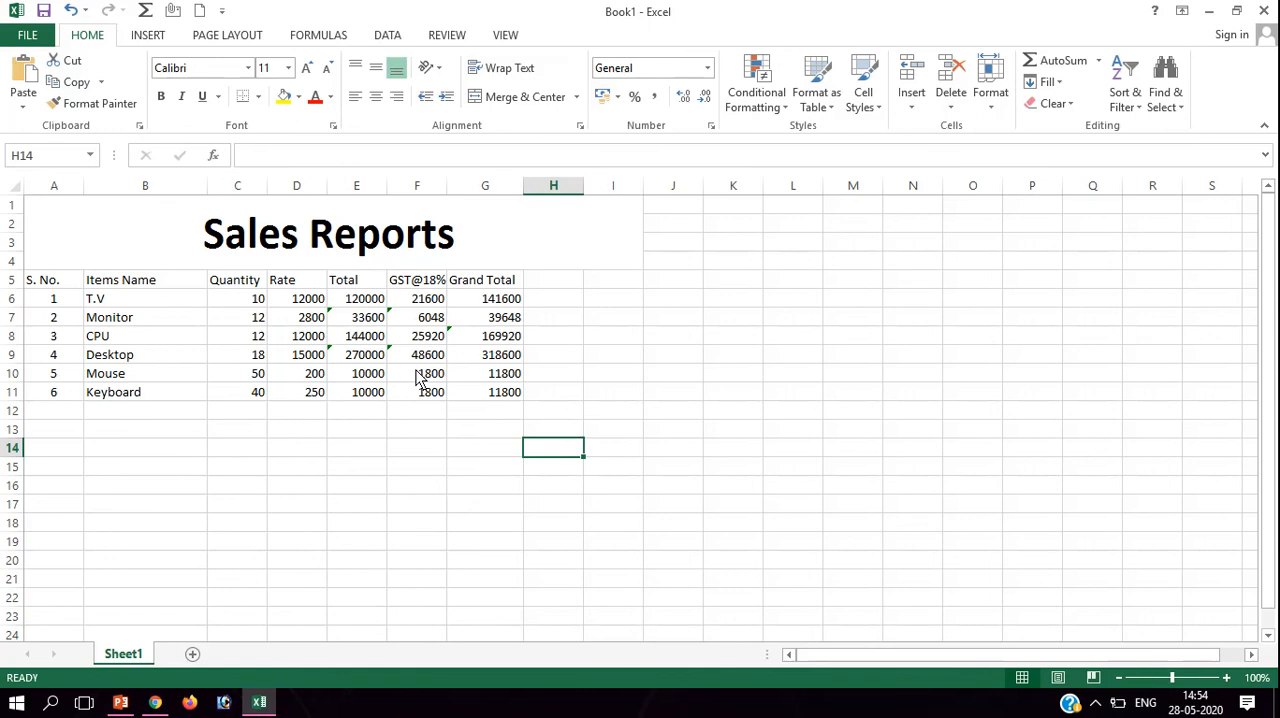
click(1096, 706)
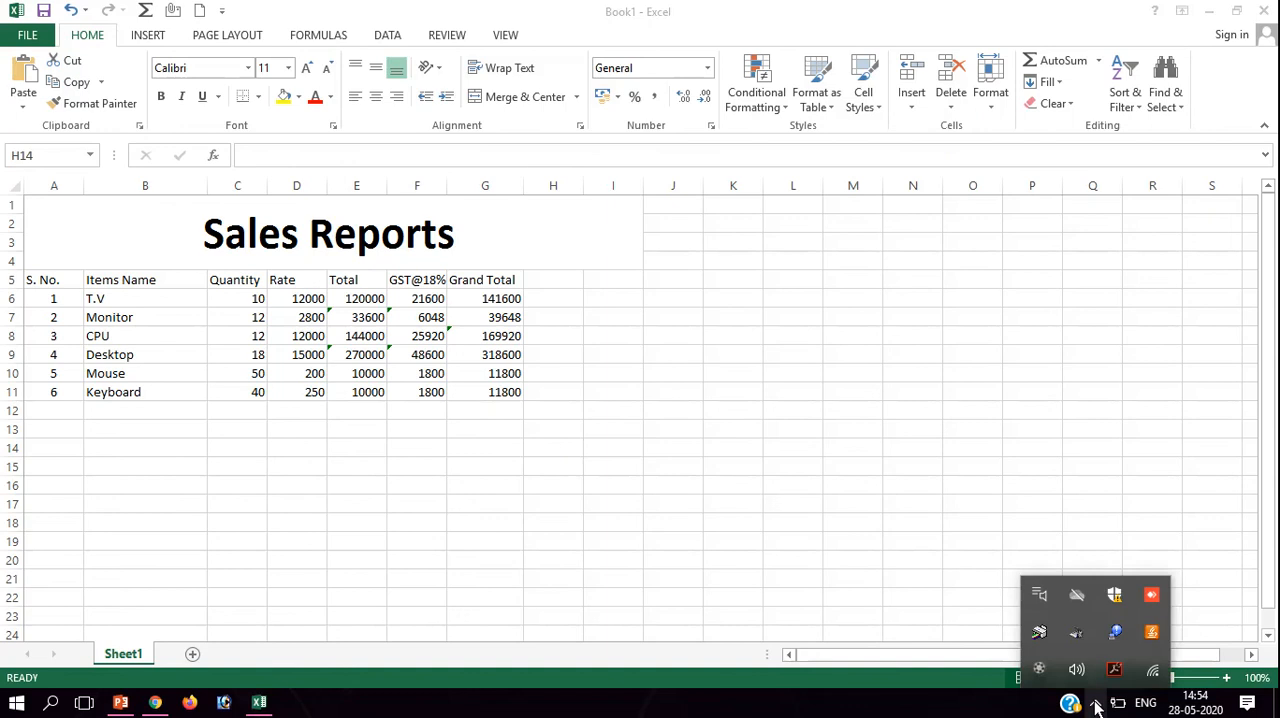
click(1040, 670)
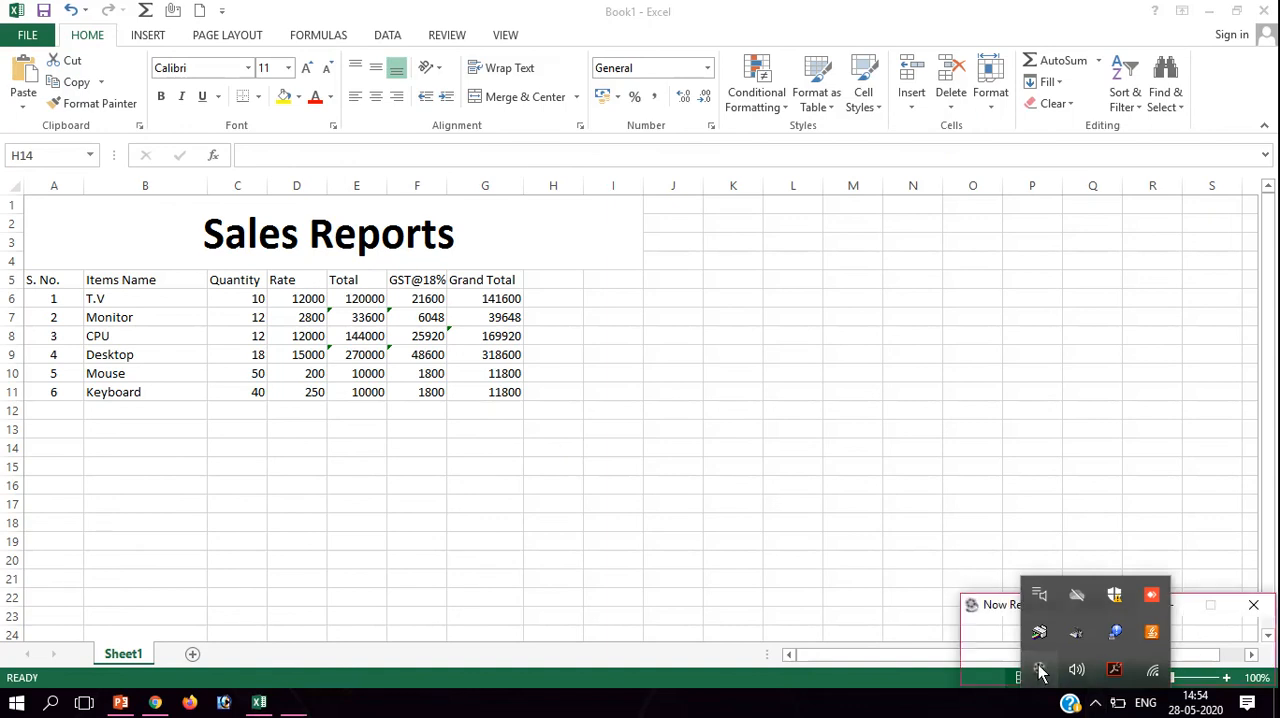